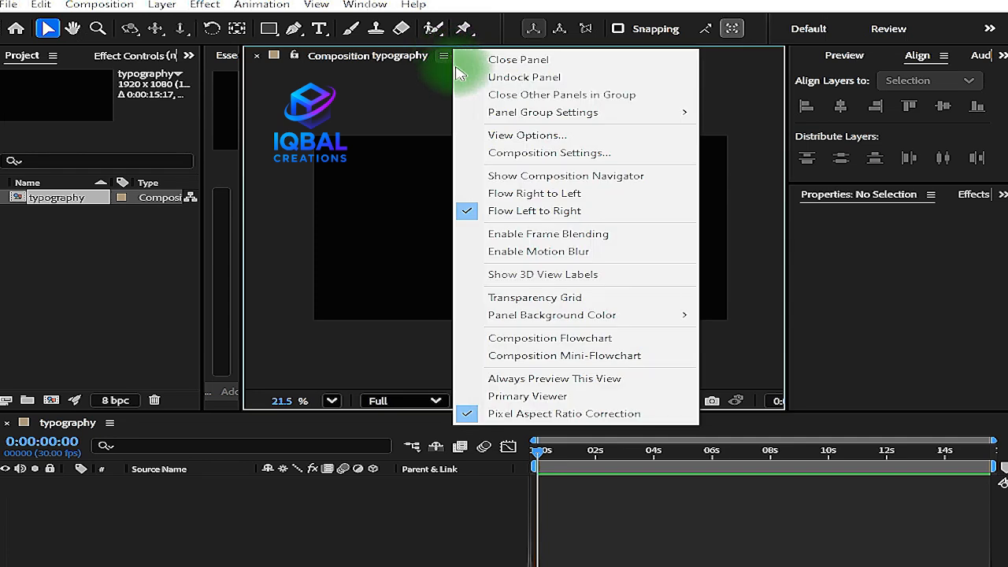
Step: Review the typography composition's settings, including frame rate, duration and background colour, and close them
click(537, 153)
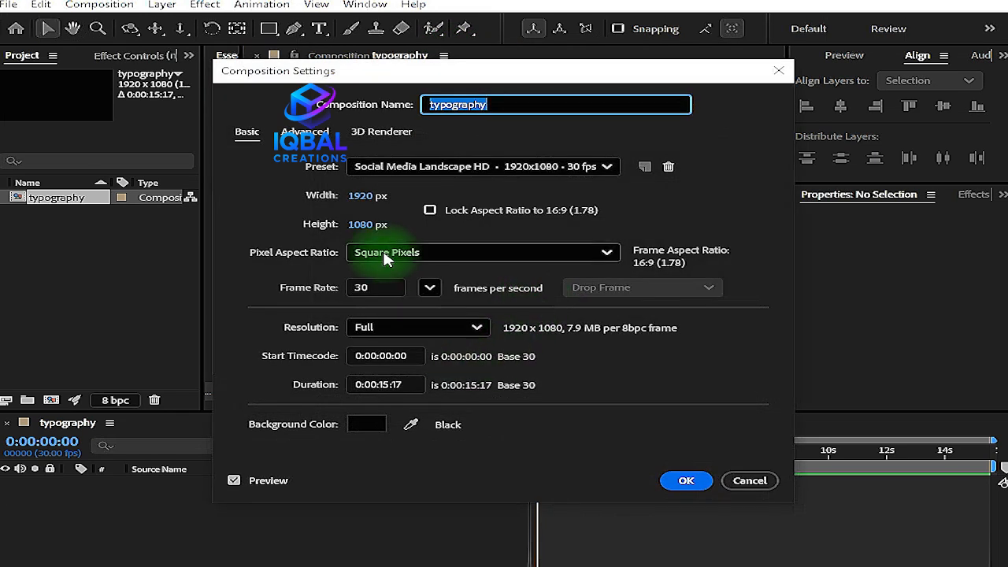
click(382, 288)
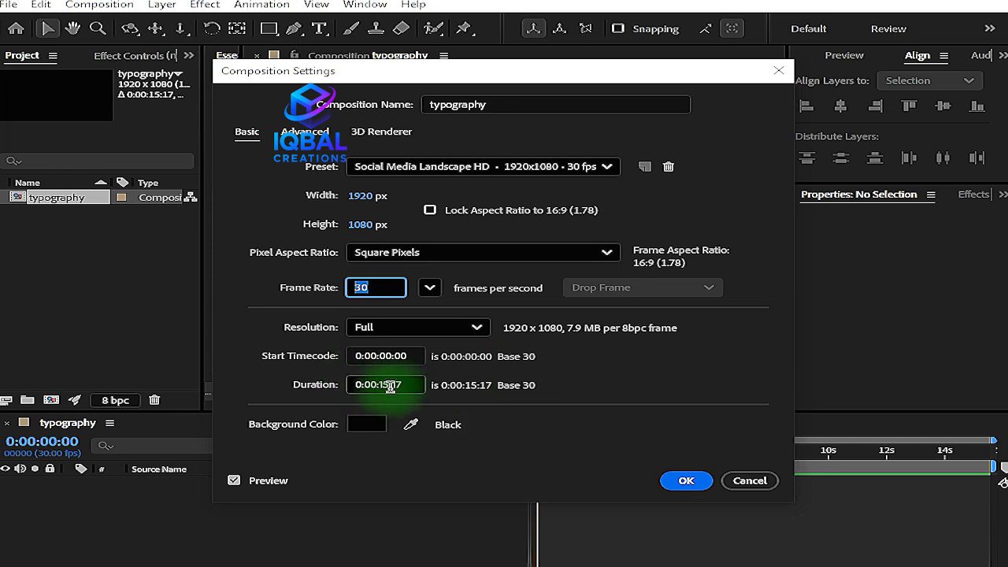
drag(388, 384, 347, 387)
click(366, 424)
click(472, 365)
drag(451, 408, 442, 408)
click(682, 196)
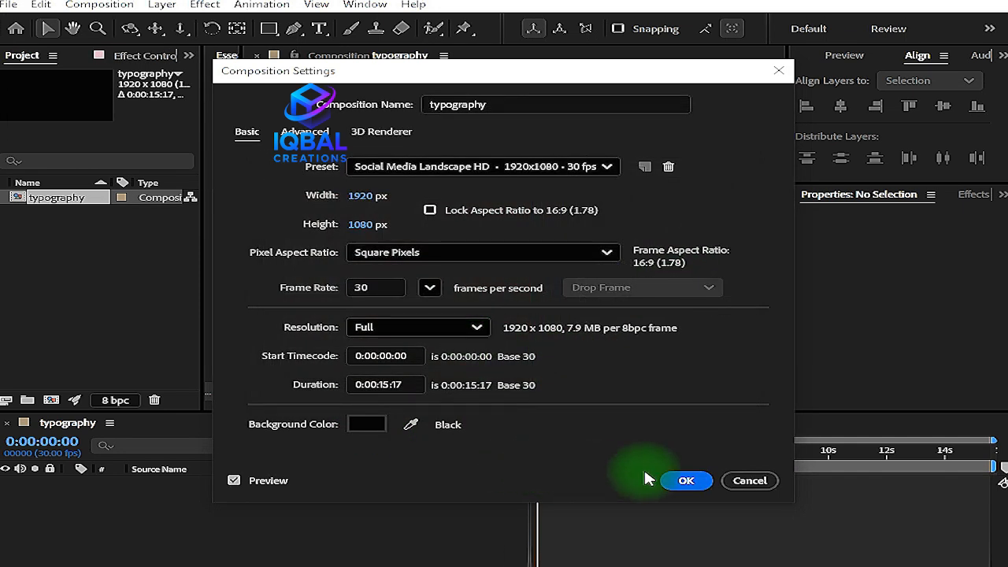
click(676, 477)
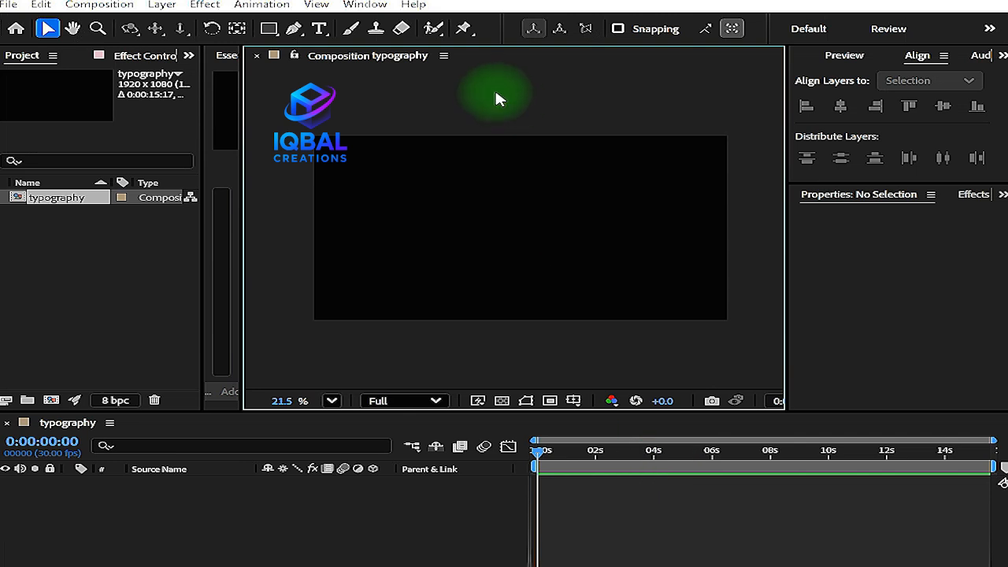
Step: Create a text layer with the letter M in the composition and centre its anchor point on the letter
click(319, 28)
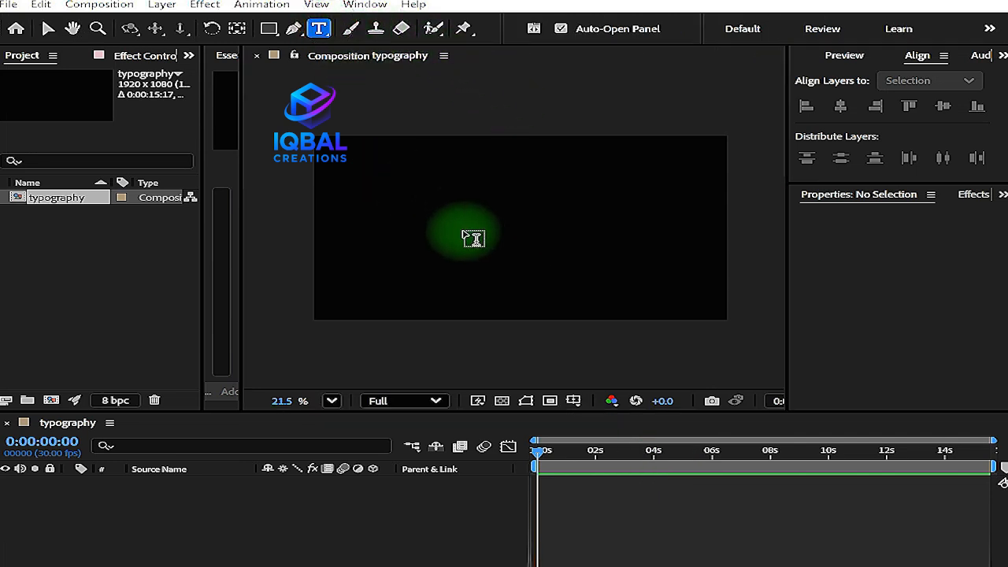
click(431, 230)
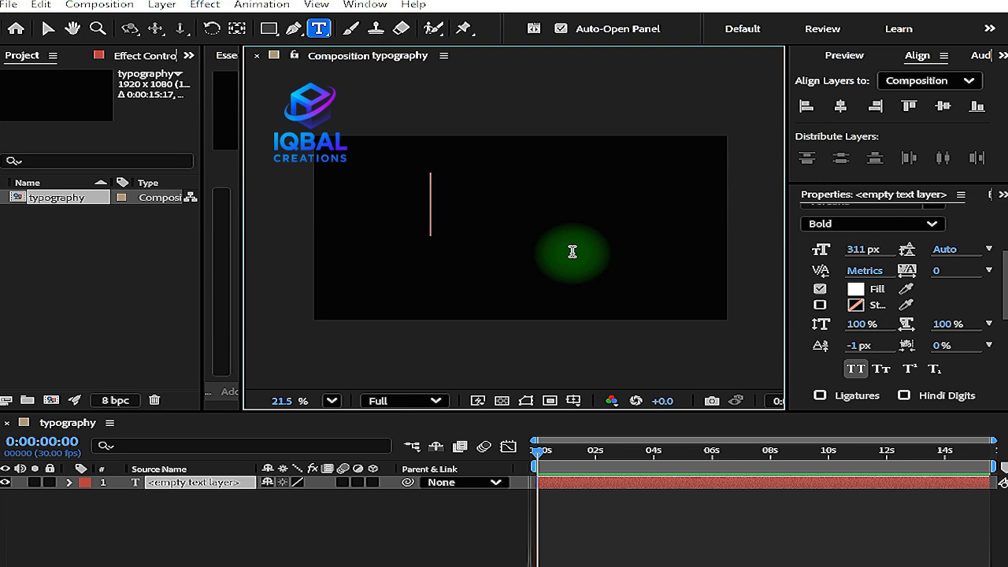
text(M)
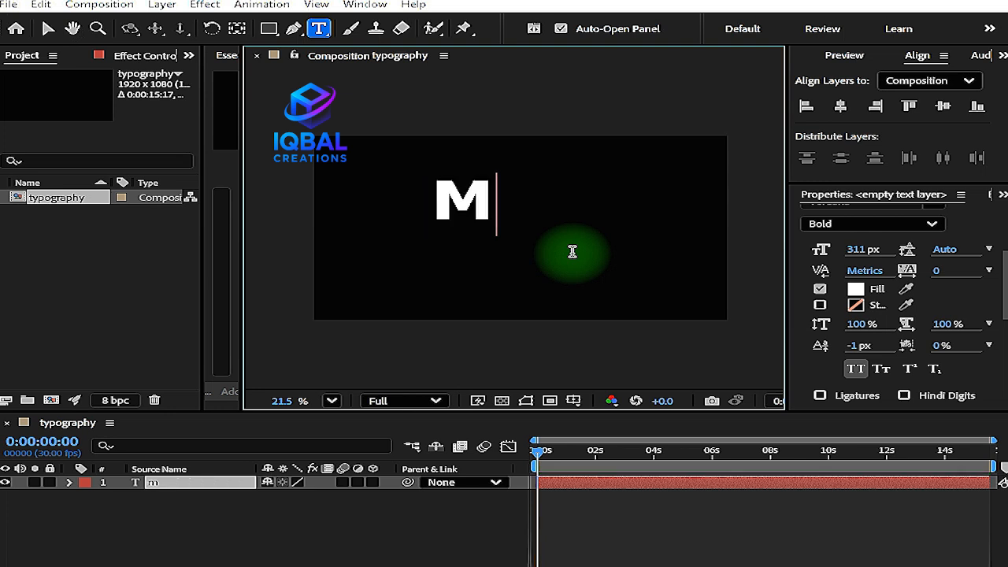
click(47, 29)
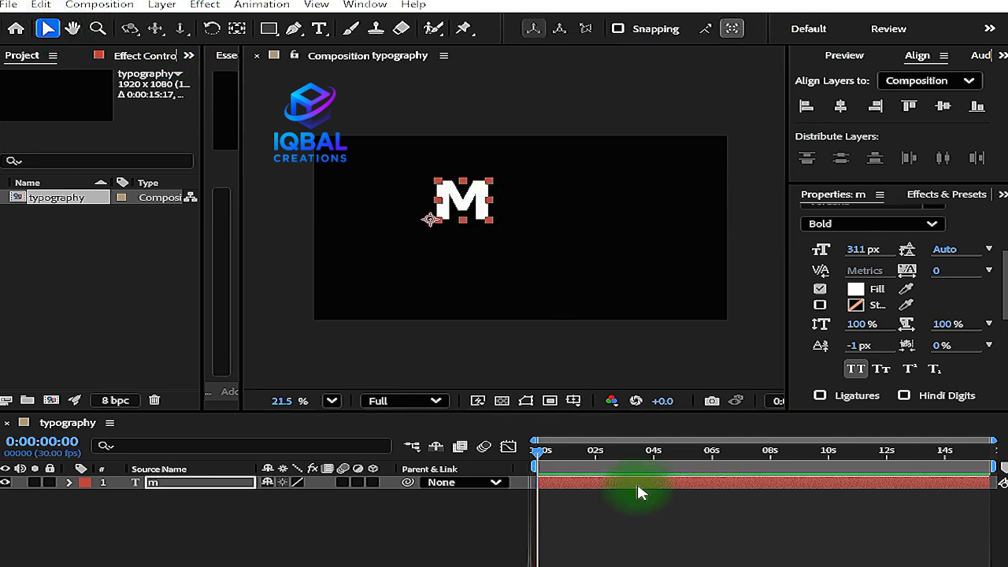
click(659, 483)
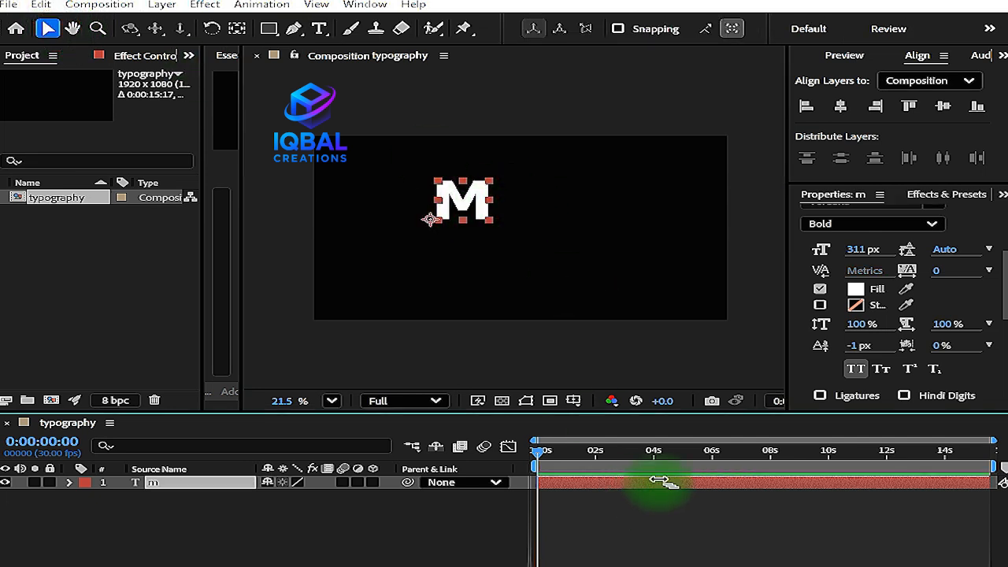
key(ctrl+alt+Home)
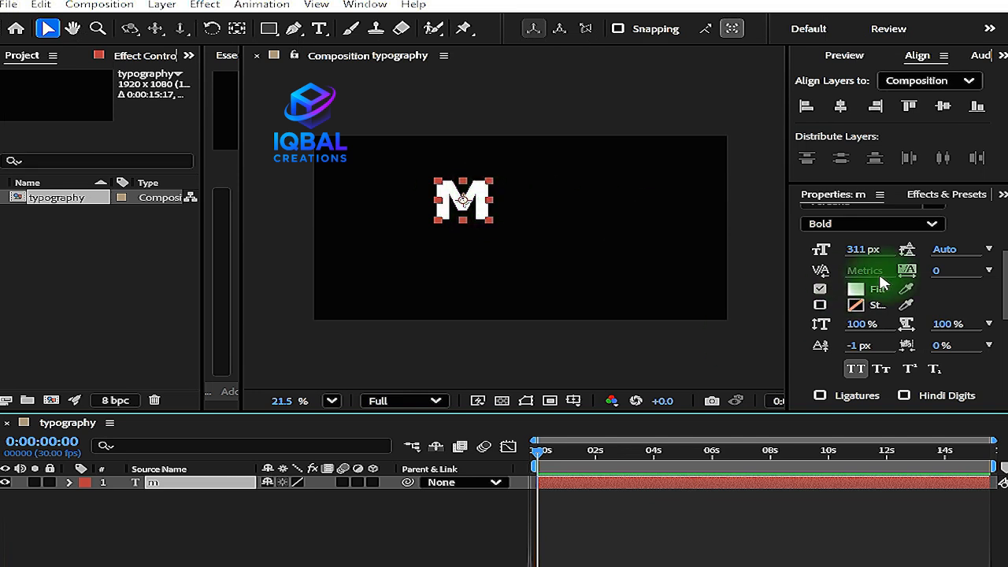
Step: Align the M layer to the composition's vertical and horizontal centre
click(822, 225)
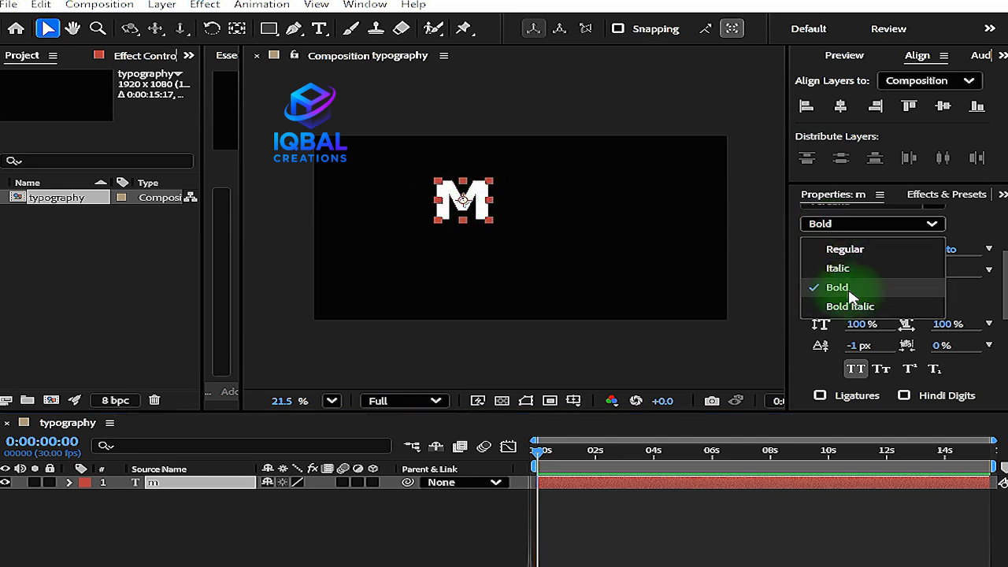
click(764, 315)
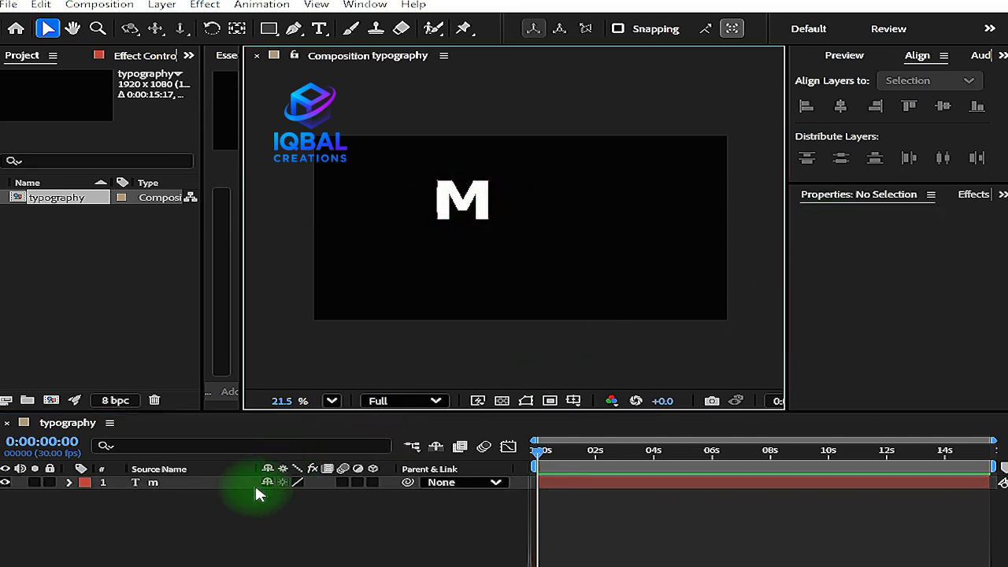
click(235, 485)
click(945, 104)
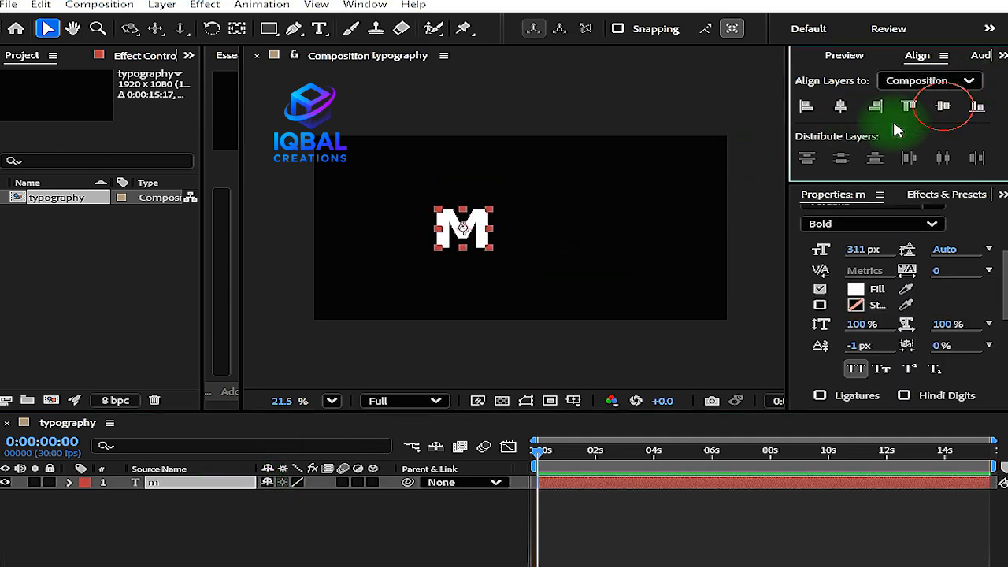
click(840, 106)
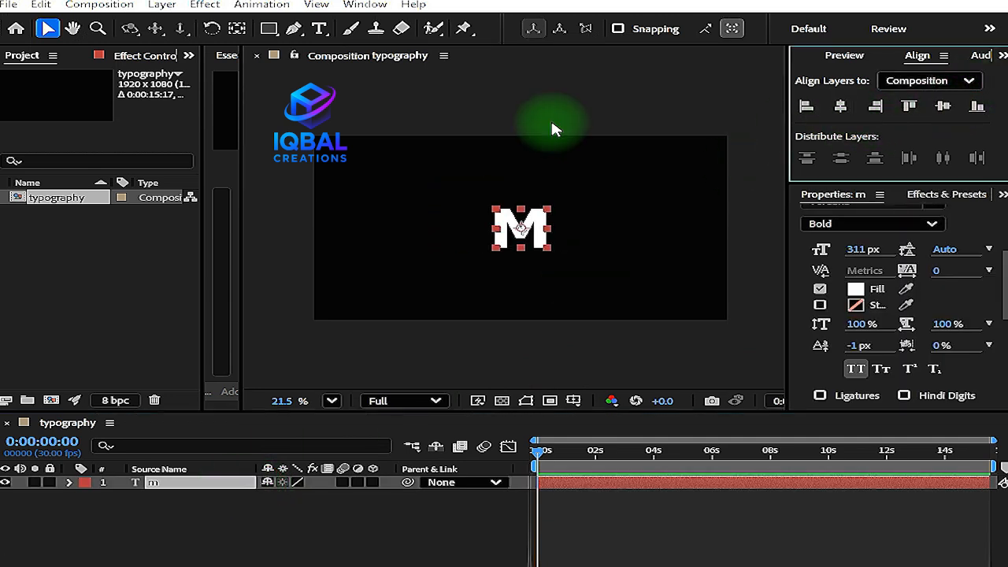
click(377, 6)
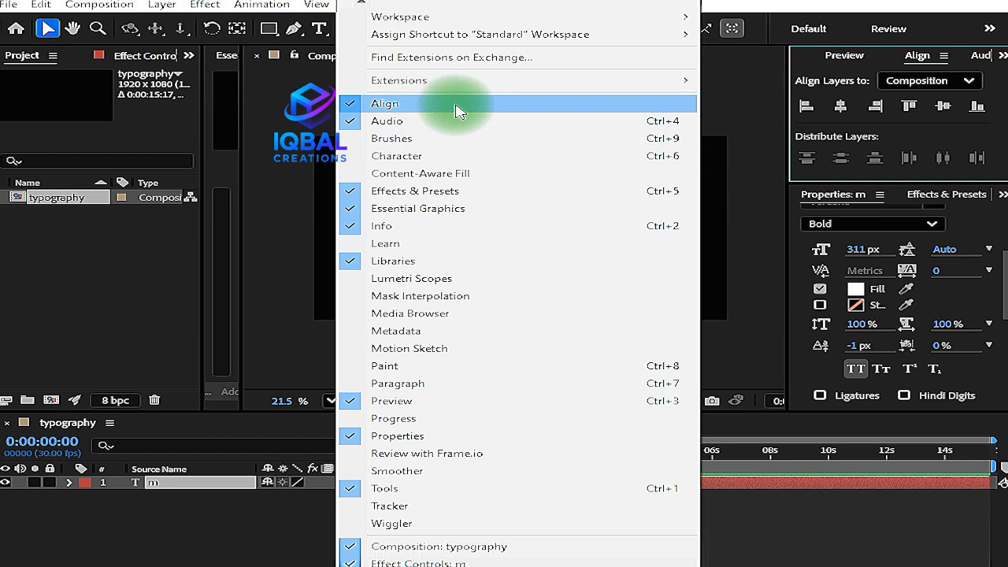
click(849, 507)
Step: Add a Position keyframe to the M layer at 0:00:00:00 and move the current time to 0:00:01:00
click(772, 485)
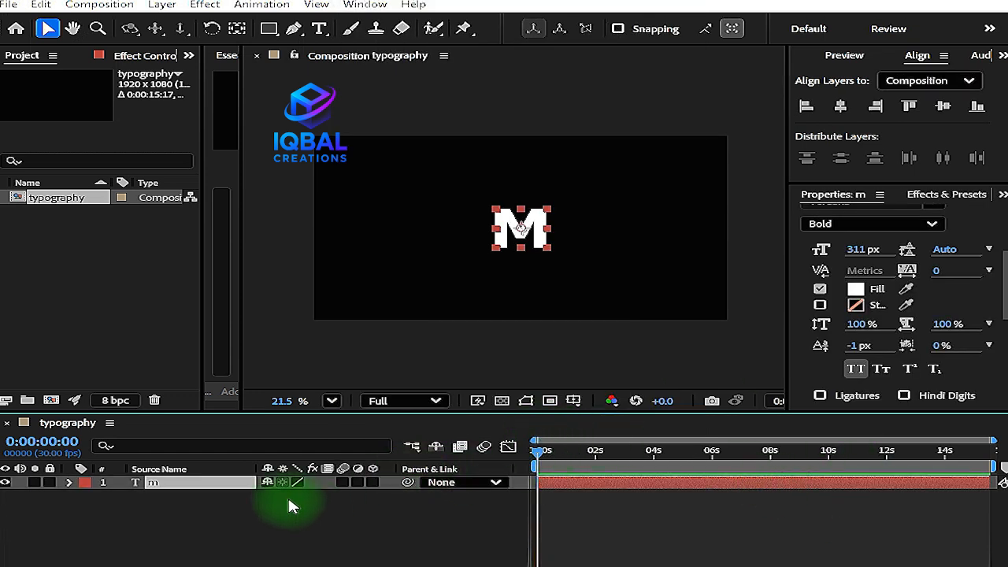
key(p)
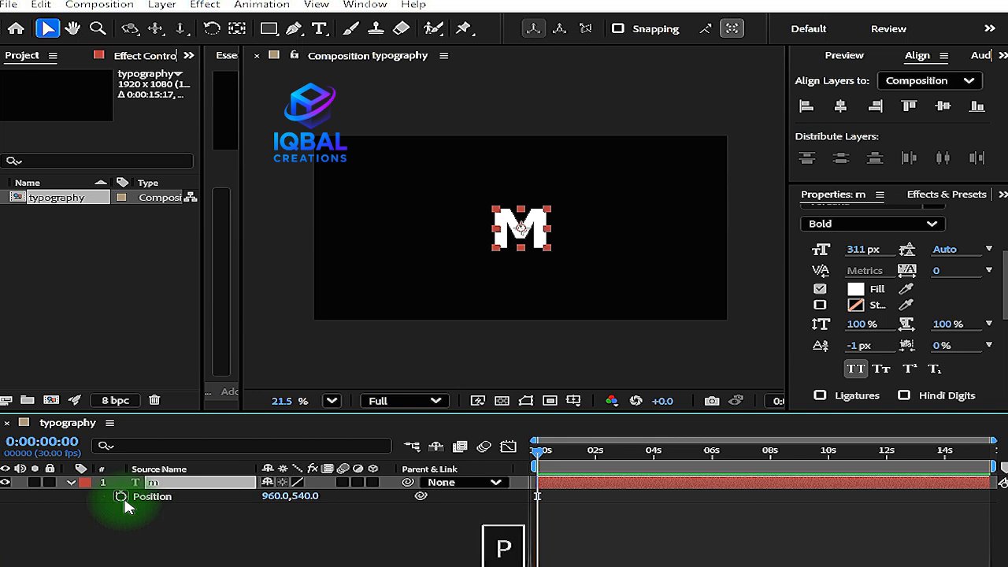
click(121, 496)
drag(540, 450, 597, 453)
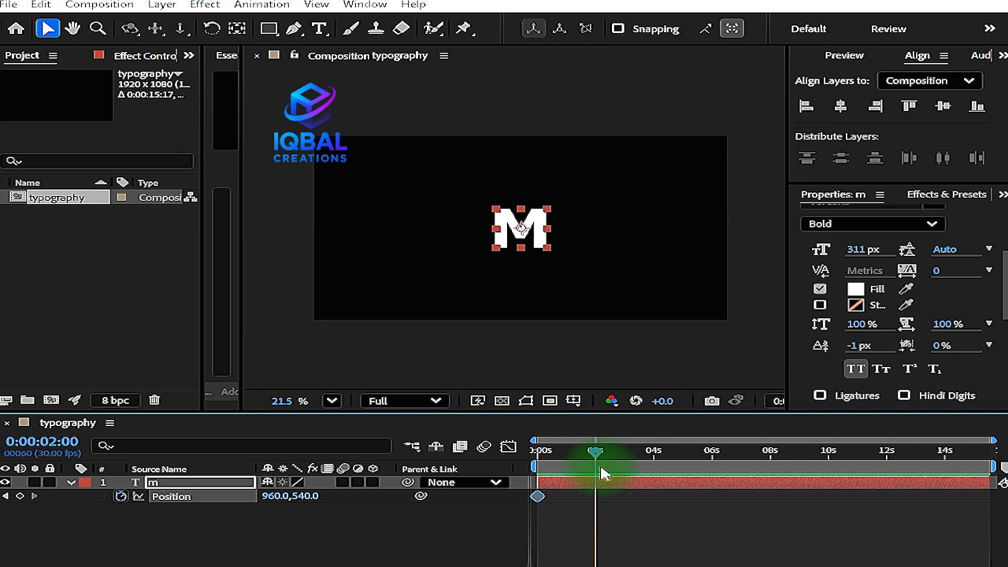
drag(599, 473, 578, 473)
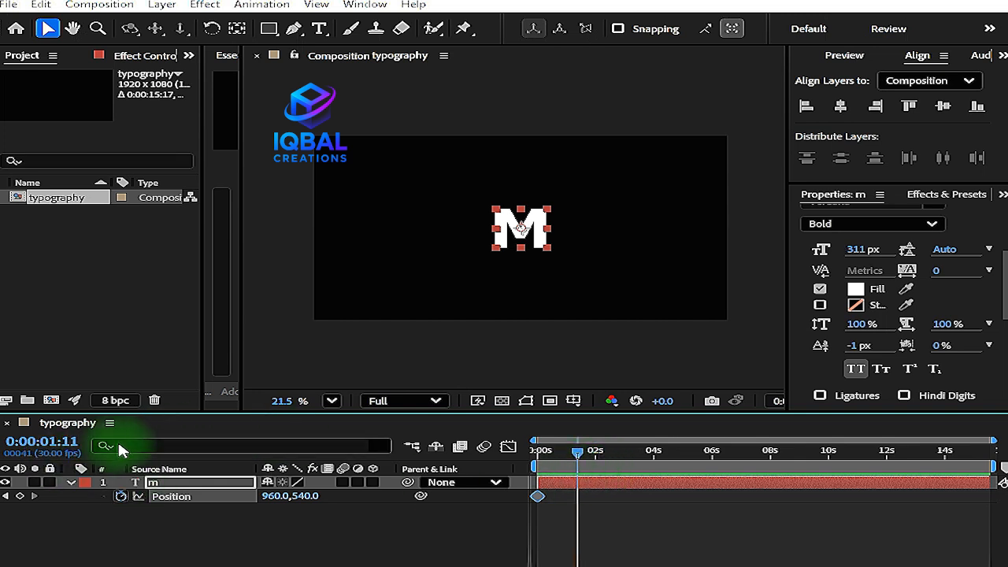
click(70, 444)
key(BackSpace)
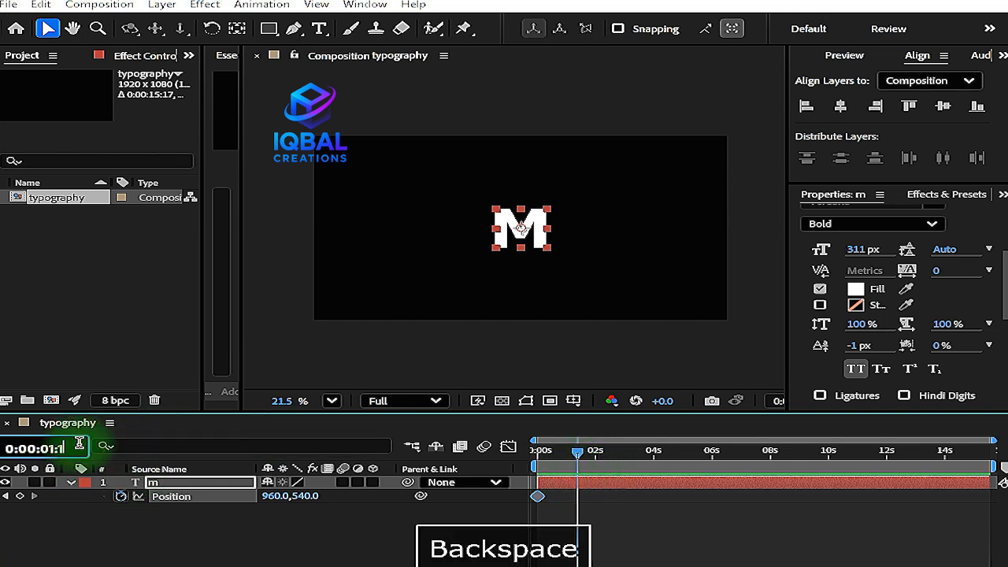
text(00)
key(Return)
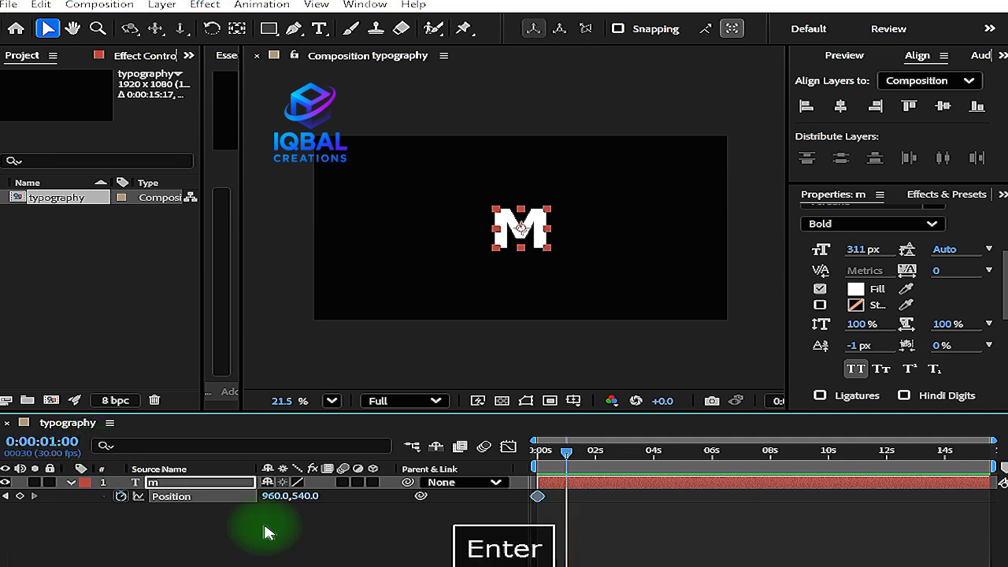
drag(563, 565, 589, 566)
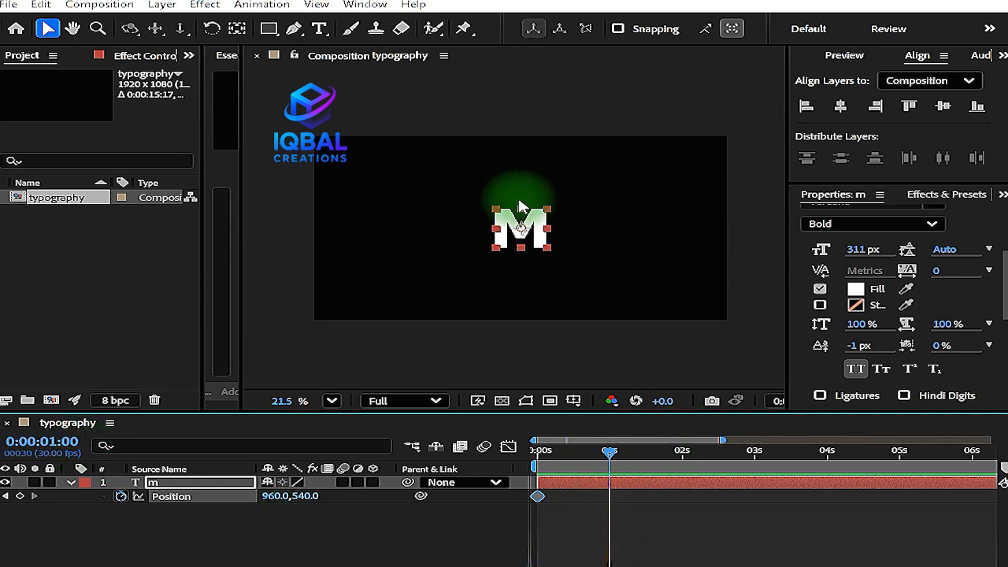
drag(532, 233, 544, 105)
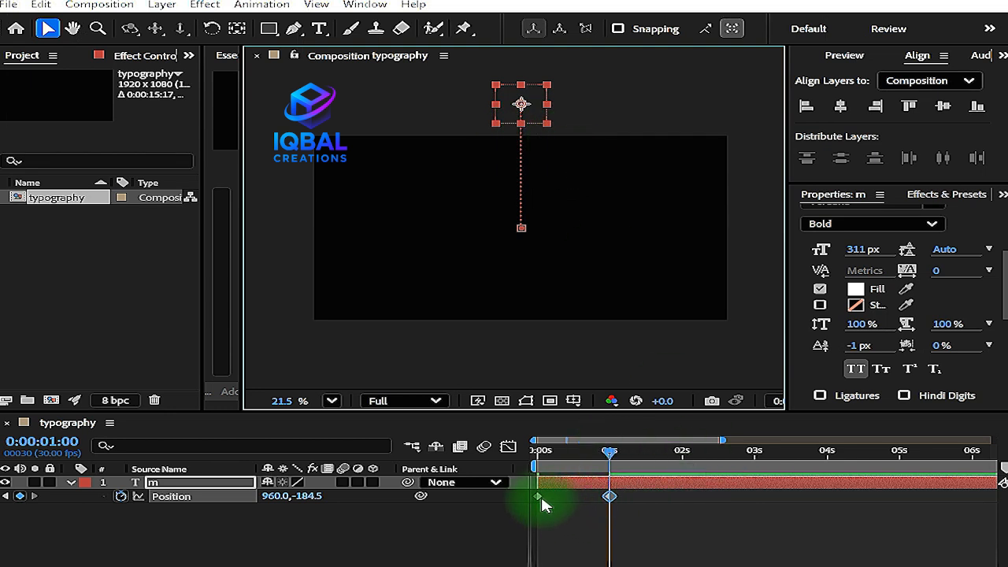
mouse_move(539, 498)
mouse_down()
mouse_move(638, 499)
mouse_move(542, 500)
mouse_up()
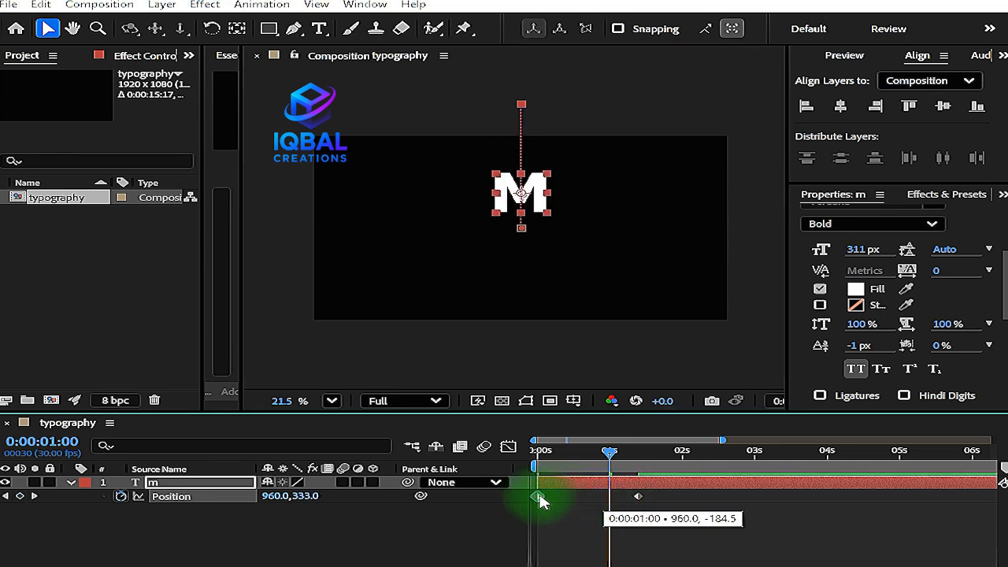
drag(635, 499, 609, 501)
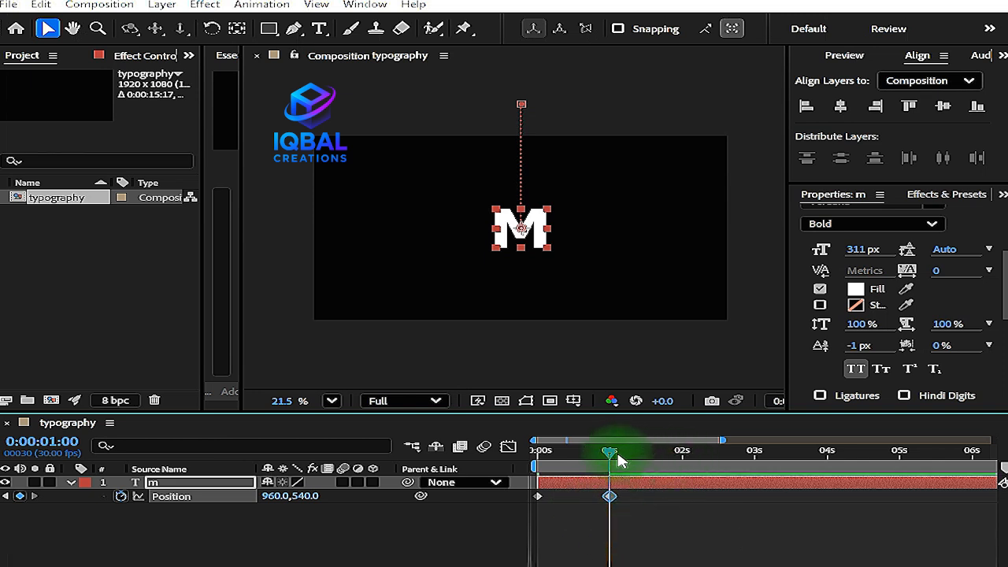
drag(610, 496, 537, 497)
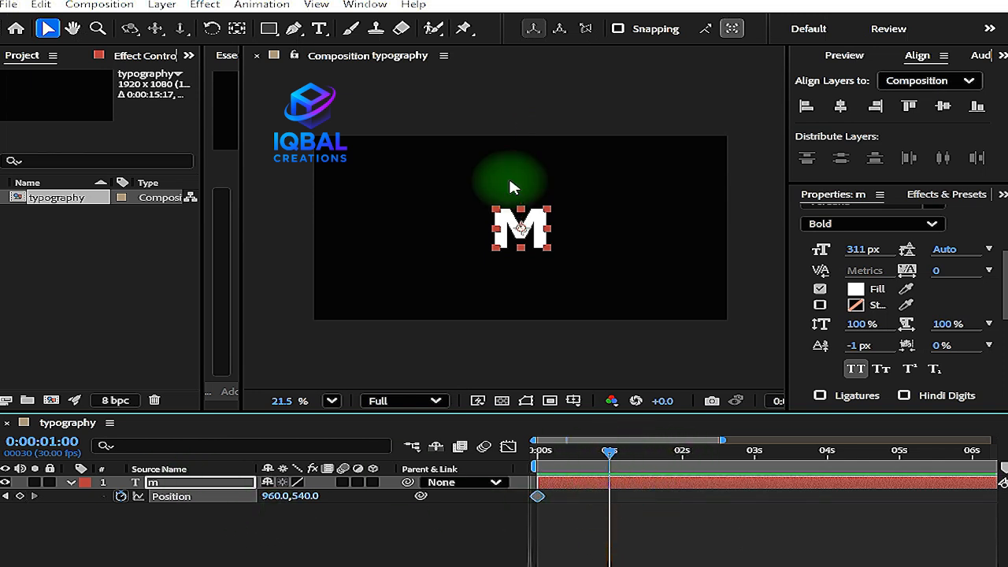
Step: Move the M above the frame to about Y -184.5, then swap the two Position keyframes so it starts off-frame and reaches centre at 1 second
drag(532, 230, 543, 110)
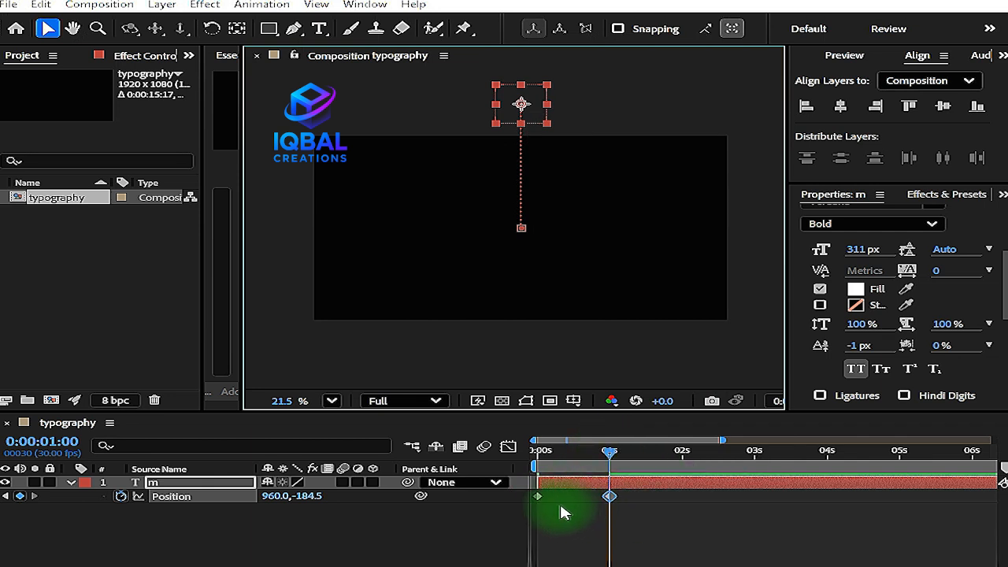
mouse_move(540, 503)
mouse_down()
mouse_move(636, 497)
mouse_move(542, 500)
mouse_up()
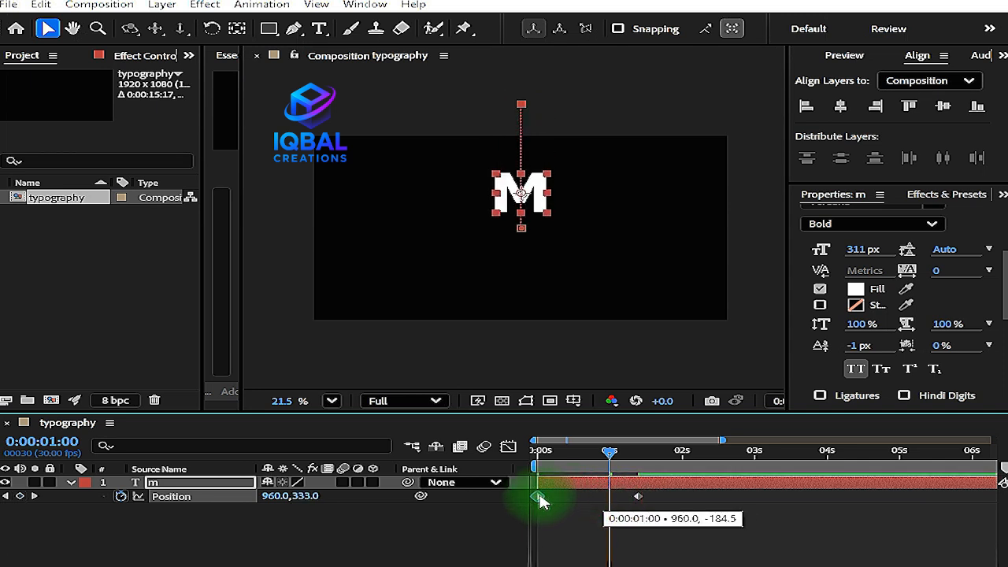
drag(639, 498, 613, 503)
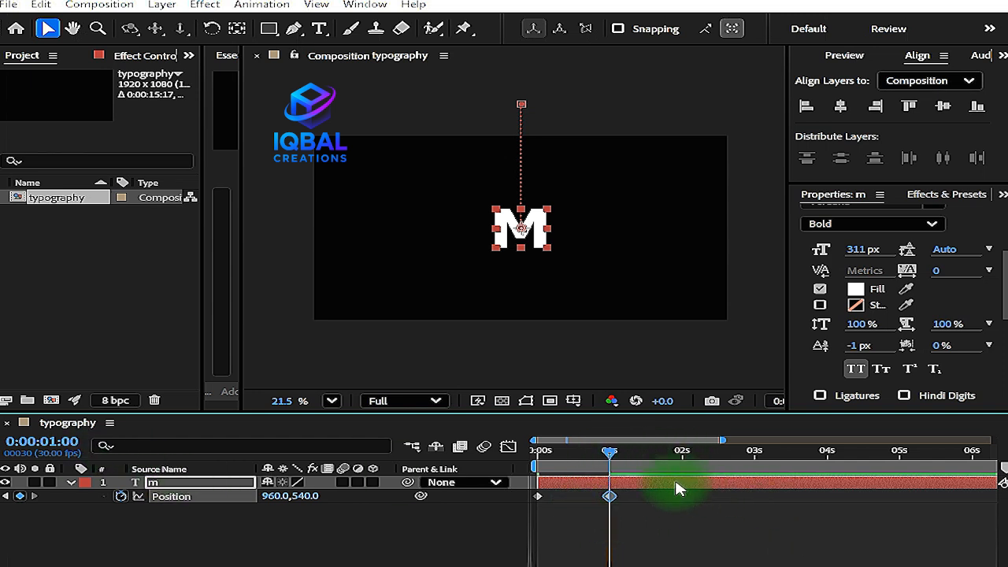
Step: Copy the centred Position keyframe to 0:00:02:00 and move the current time to 0:00:03:00
drag(620, 459, 681, 471)
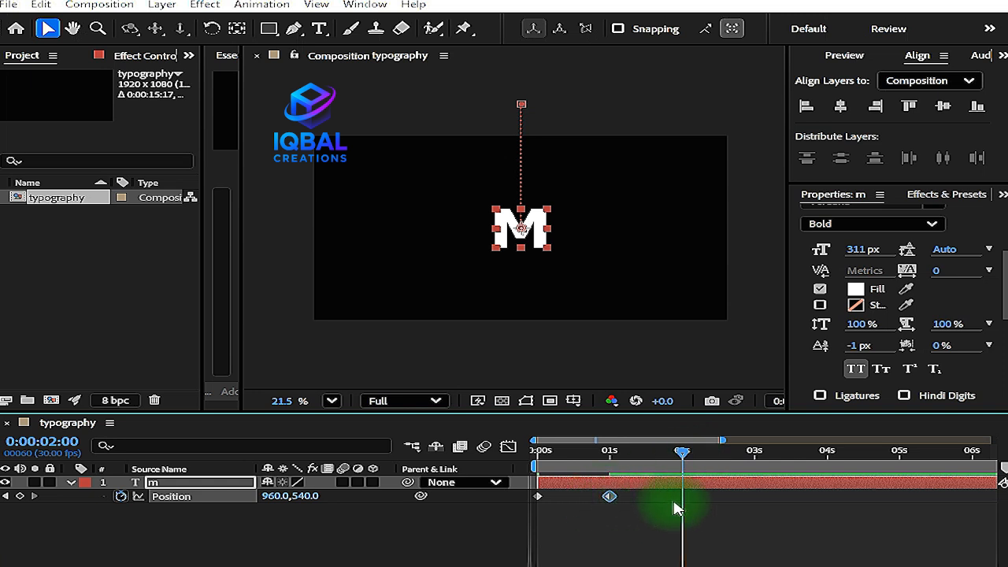
key(ctrl+c)
drag(693, 455, 733, 467)
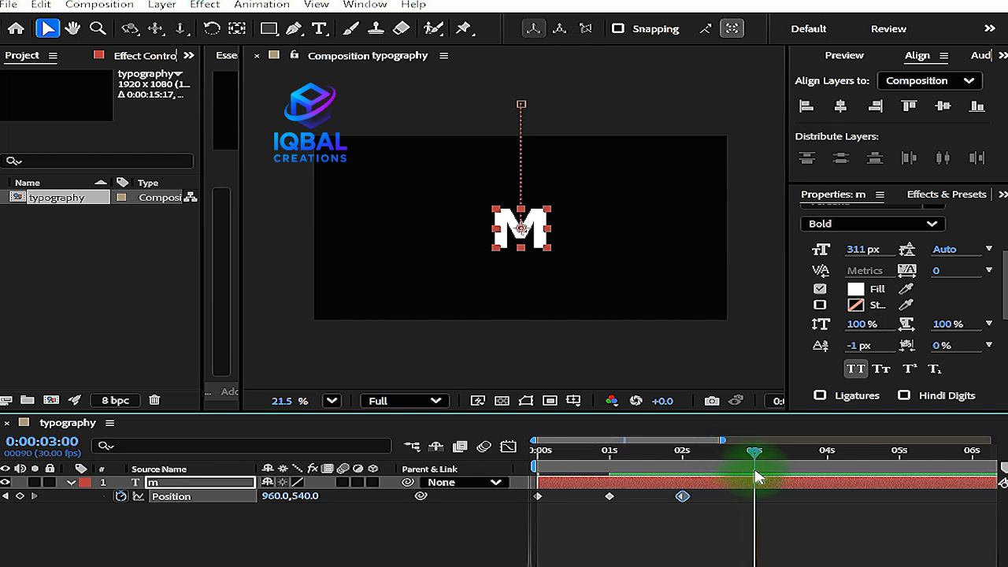
click(538, 496)
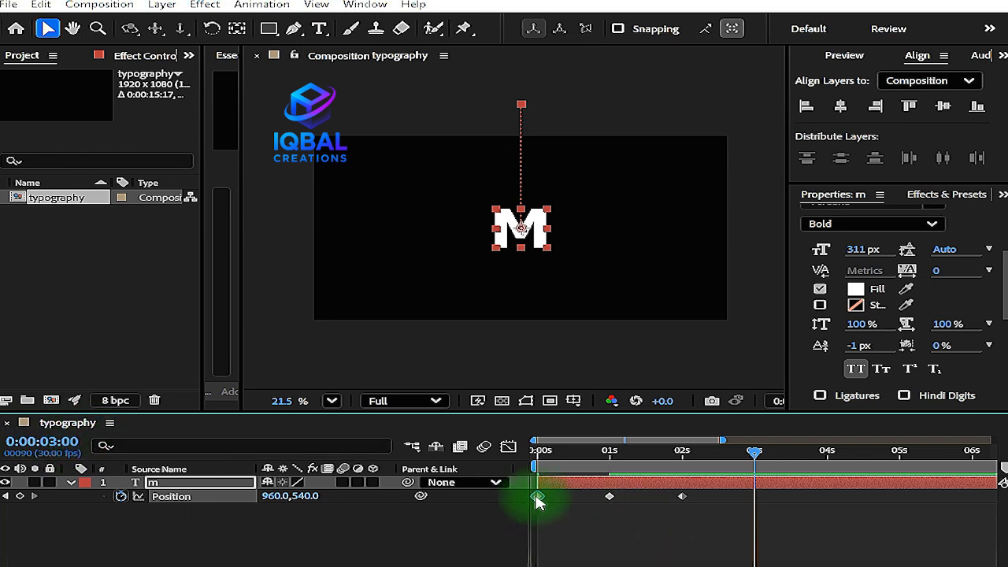
key(ctrl+c)
key(ctrl+v)
drag(754, 452, 752, 453)
key(ctrl+z)
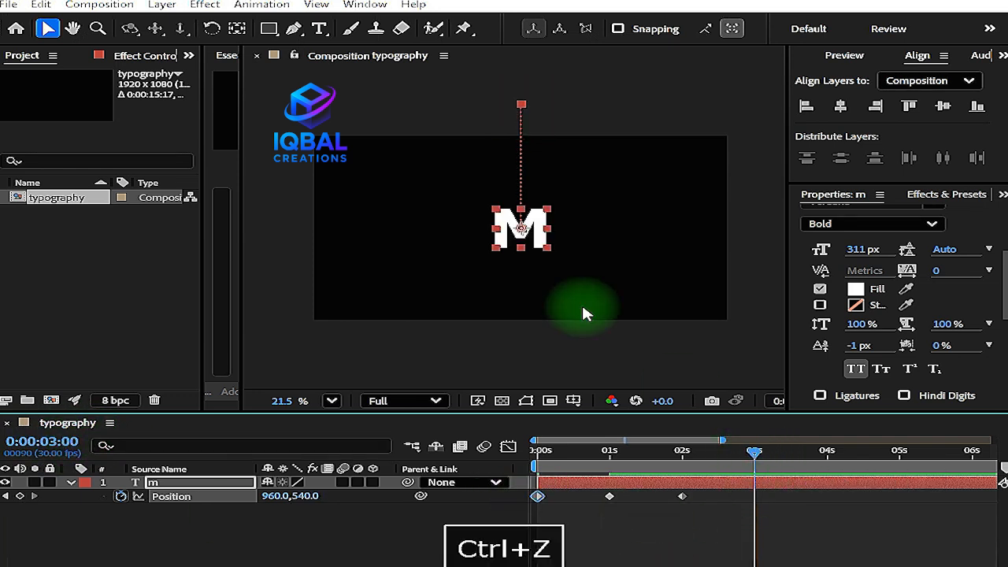
Step: Move the M straight down below the frame to about Y 1218 at 3 seconds, and preview the animation from the start
drag(530, 221, 536, 343)
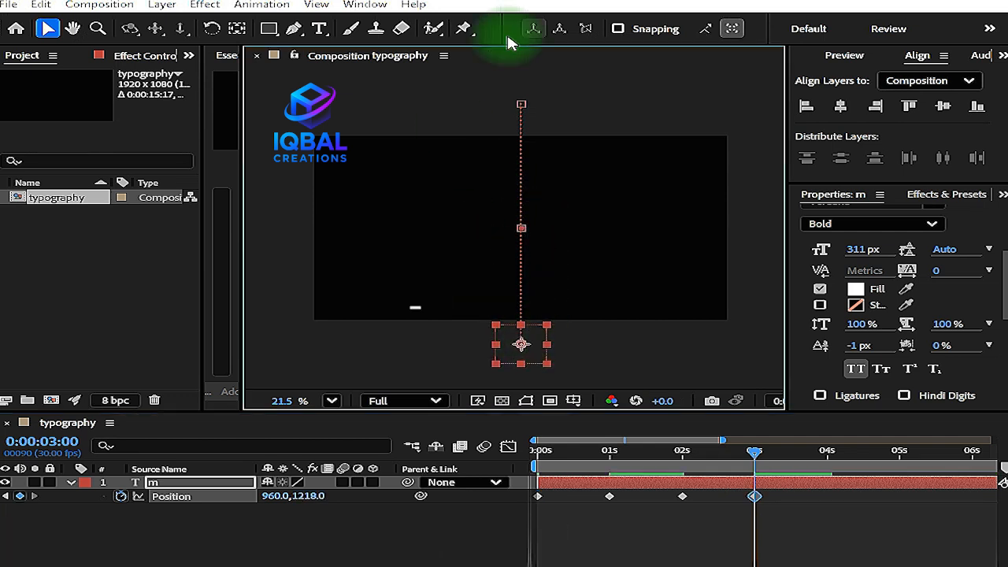
drag(756, 450, 540, 452)
key(space)
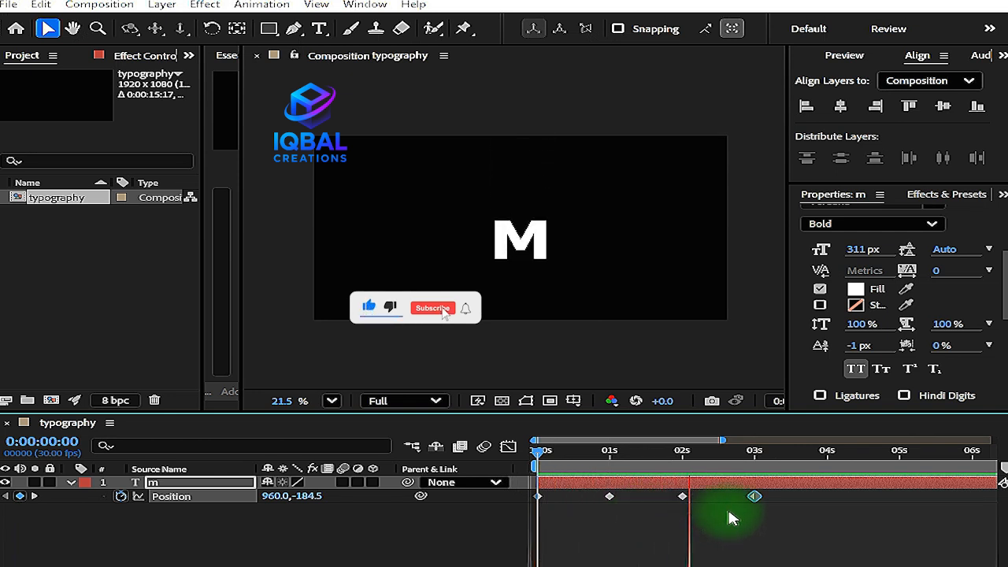
Step: Shorten the M's centre hold by moving the second Position keyframe to 0:00:01:03 and the third slightly before 2 seconds
key(space)
drag(748, 454, 630, 527)
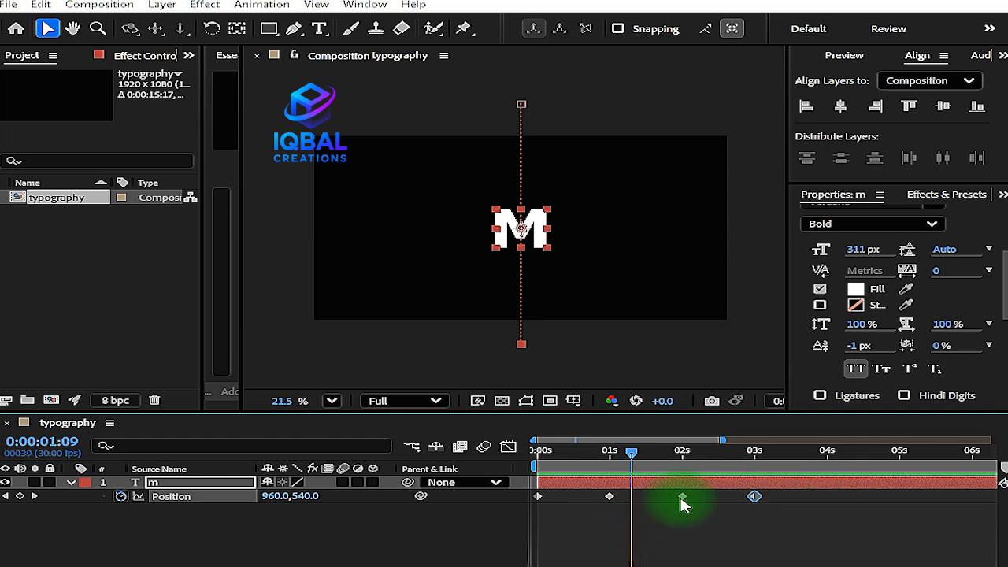
click(636, 454)
drag(636, 457, 618, 504)
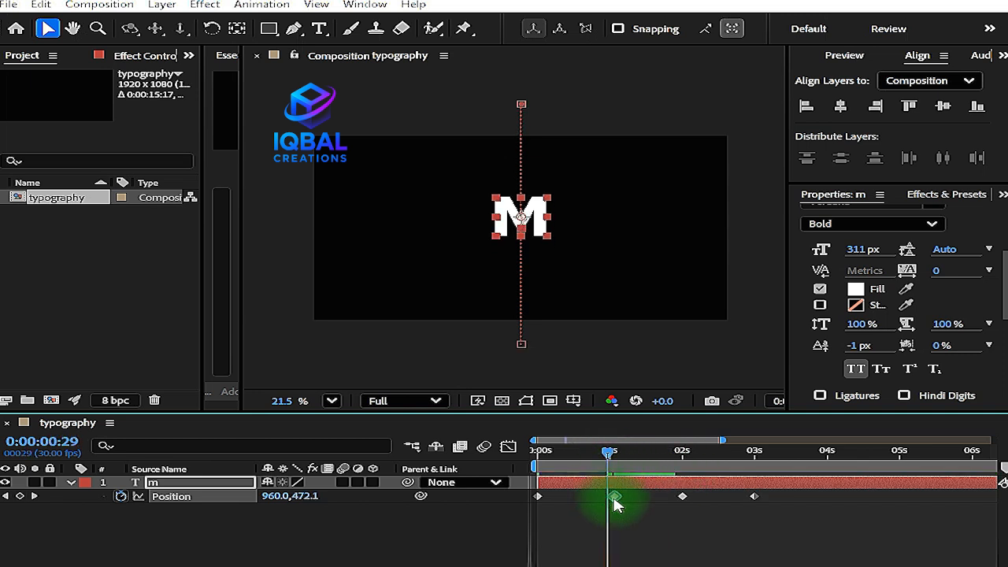
click(681, 497)
drag(674, 500, 672, 499)
drag(603, 457, 541, 461)
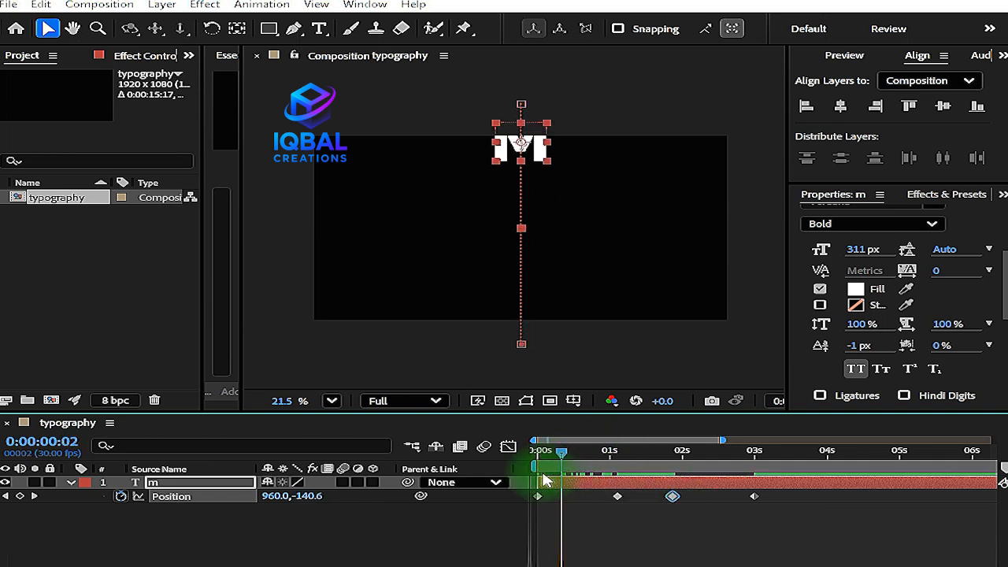
Step: Apply Easy Ease to all four Position keyframes of the M layer
drag(885, 521, 524, 494)
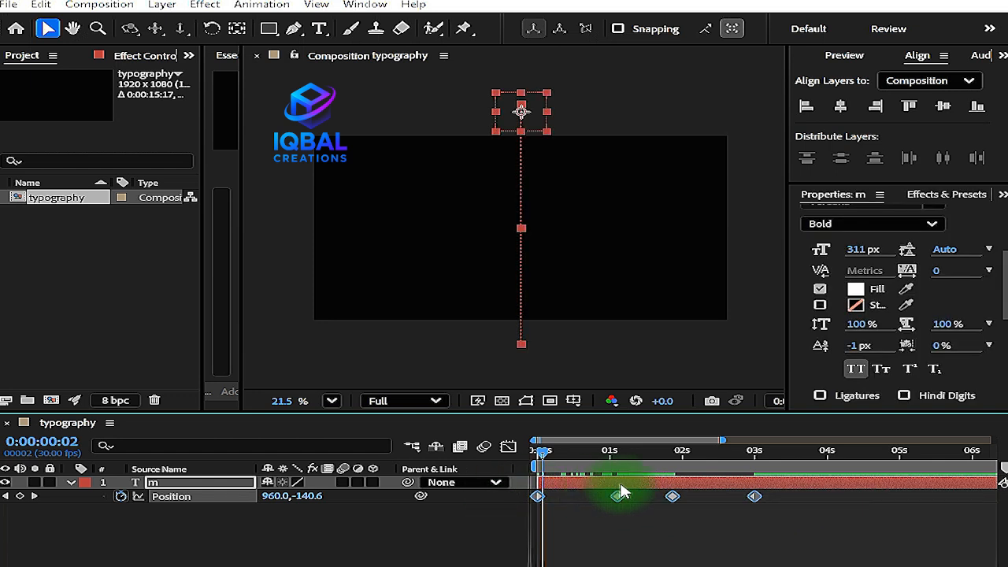
right_click(618, 498)
mouse_move(649, 483)
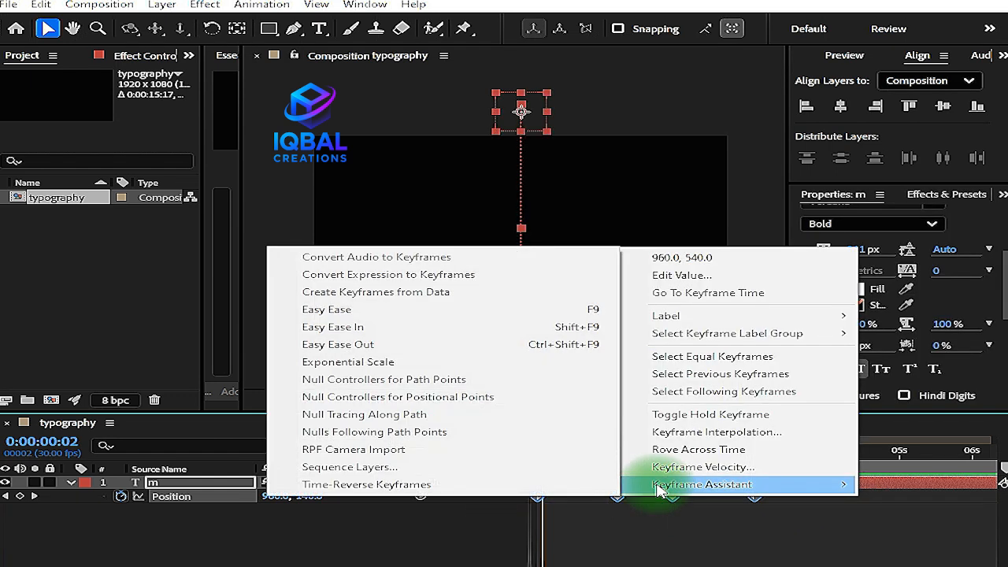
click(367, 310)
Step: Open the Graph Editor for the M's Position, enlarge the timeline area and check that the speed graph is the one being edited
click(508, 446)
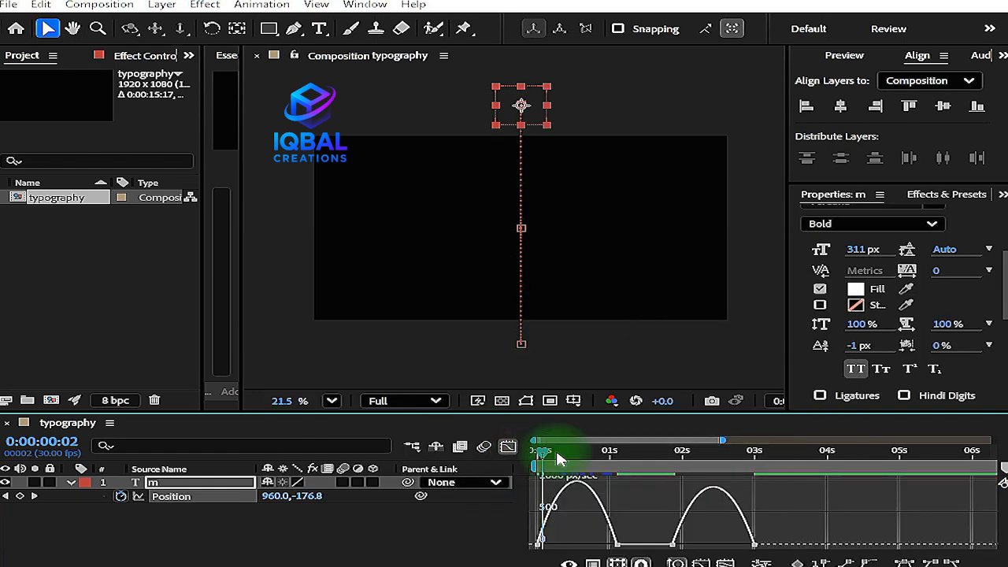
drag(701, 409, 711, 339)
key(grave)
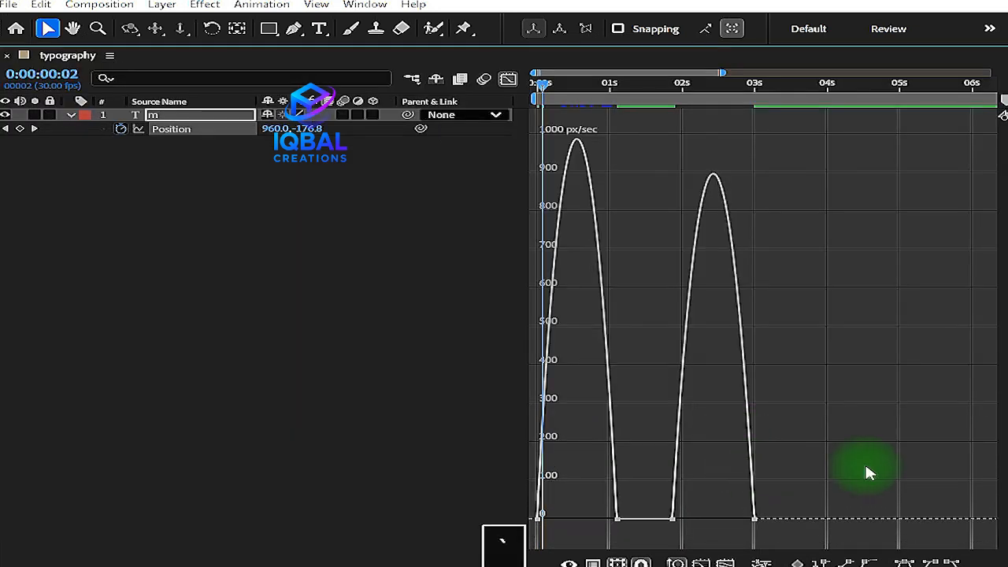
key(grave)
drag(772, 532, 516, 544)
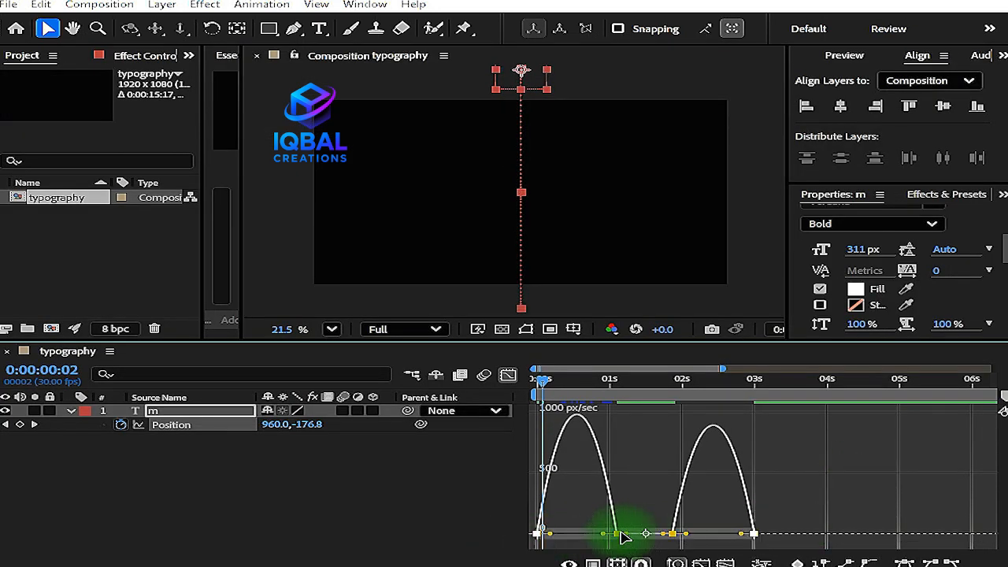
right_click(655, 483)
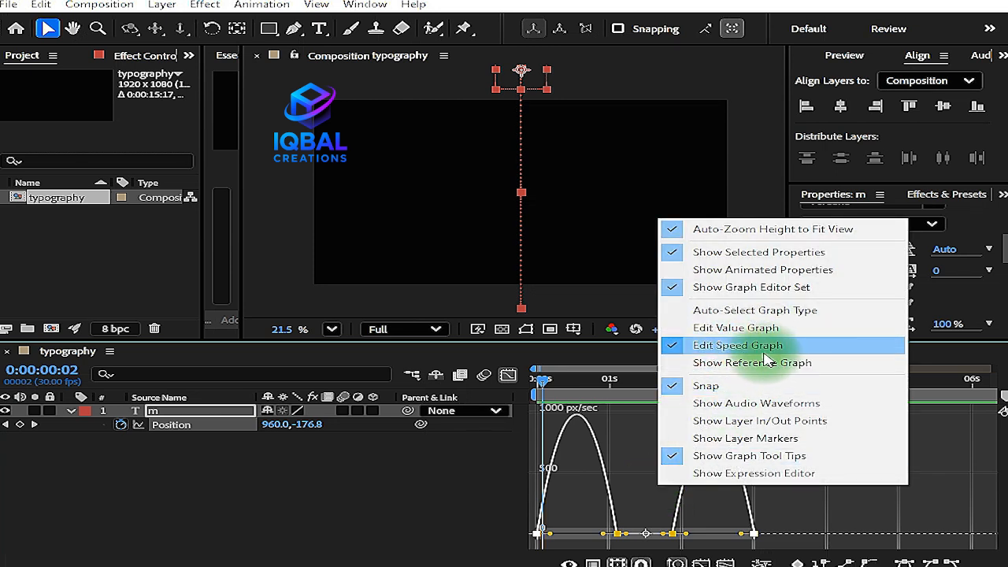
click(837, 509)
click(837, 508)
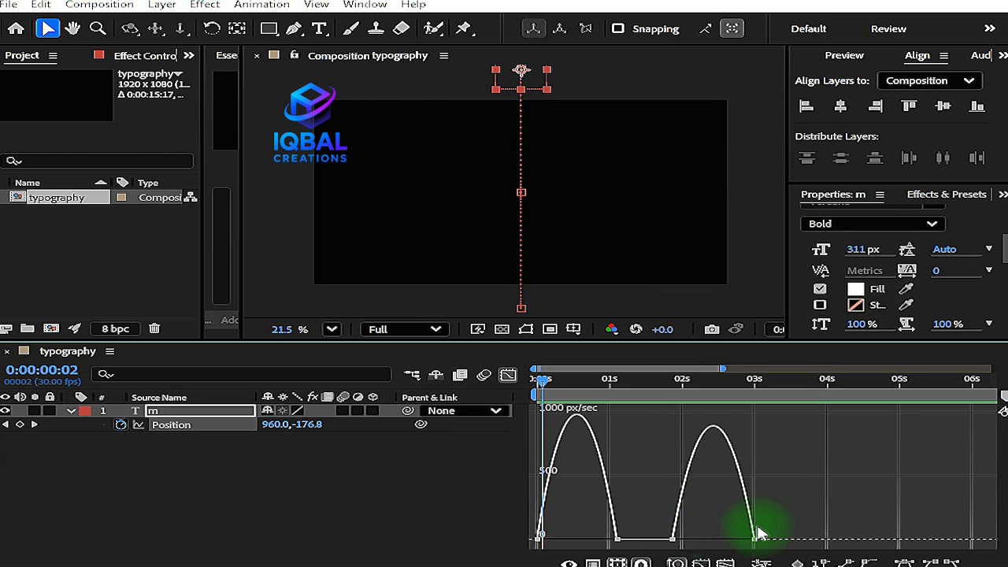
Step: Reshape the entrance speed curve so it peaks shortly after the start and eases slowly into the second keyframe
drag(812, 519, 516, 564)
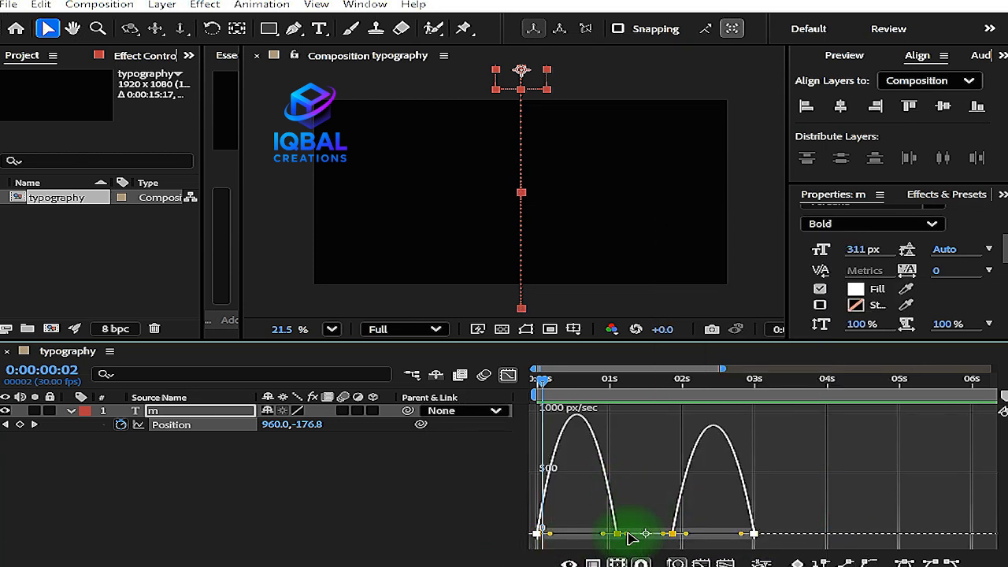
mouse_move(596, 537)
mouse_down()
mouse_move(575, 539)
mouse_move(586, 539)
mouse_up()
click(786, 458)
click(618, 539)
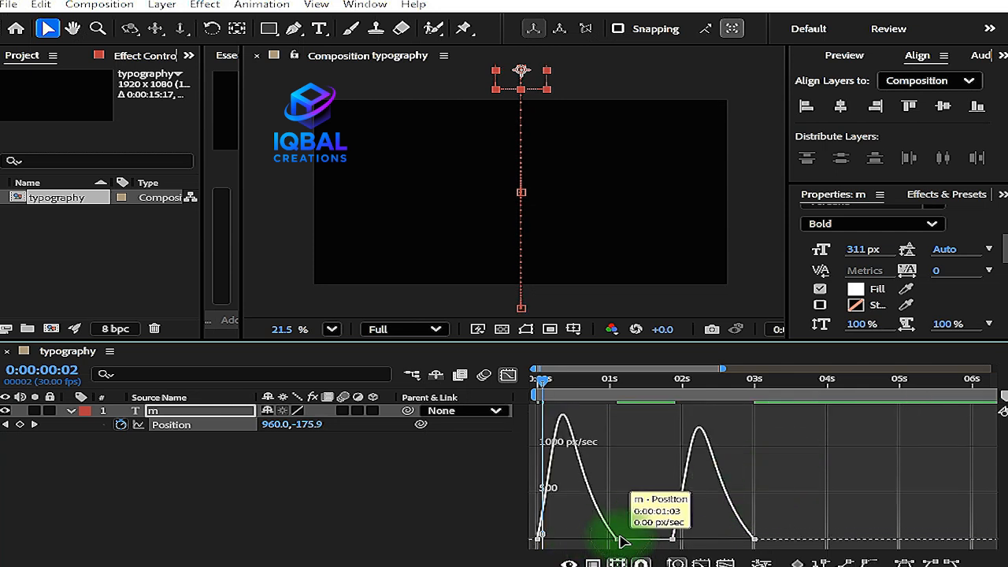
mouse_move(592, 540)
mouse_down()
mouse_move(543, 543)
mouse_move(576, 543)
mouse_up()
Step: Reshape the exit speed curve so it starts slowly at the third keyframe and peaks after 2.5 seconds, undoing the last handle change
drag(548, 386, 696, 392)
click(676, 538)
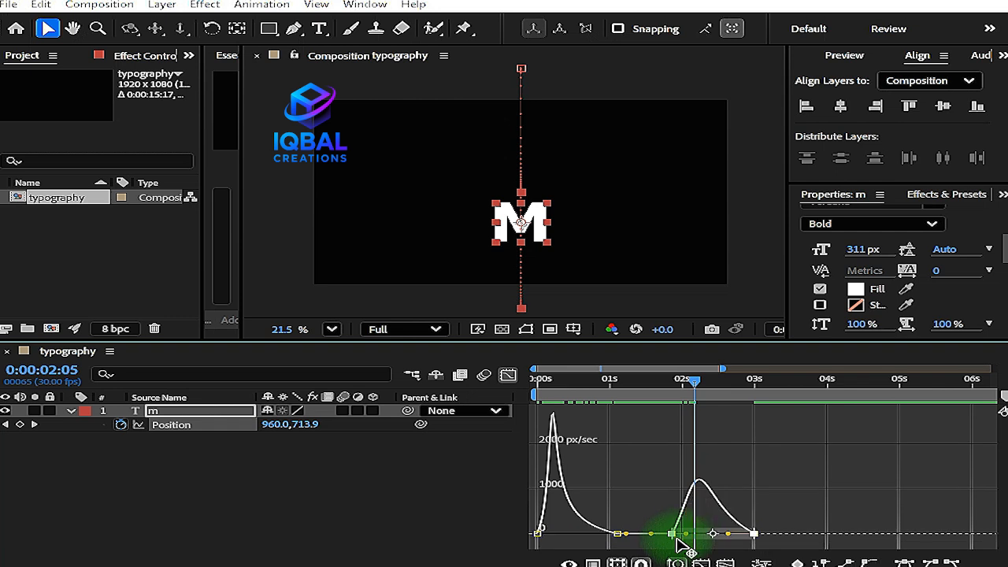
drag(683, 539, 747, 540)
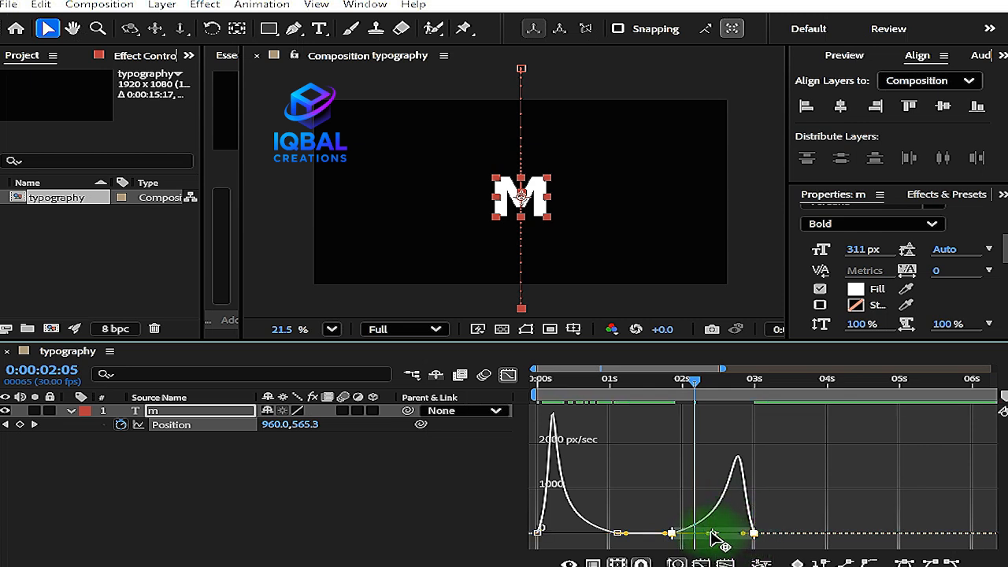
key(ctrl+z)
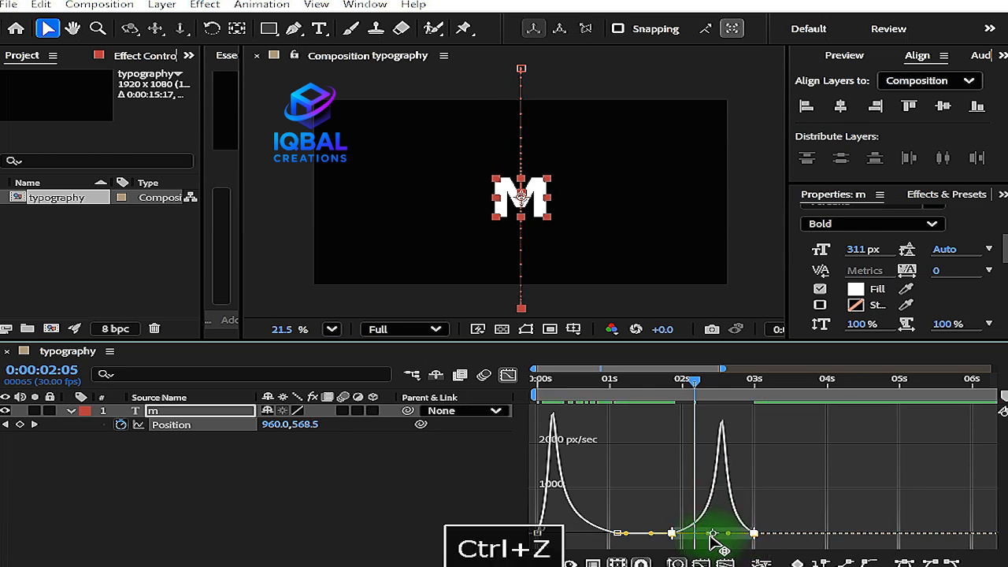
Step: Preview the eased M animation from the start, then return from the Graph Editor to the keyframe view and clear the selection
key(space)
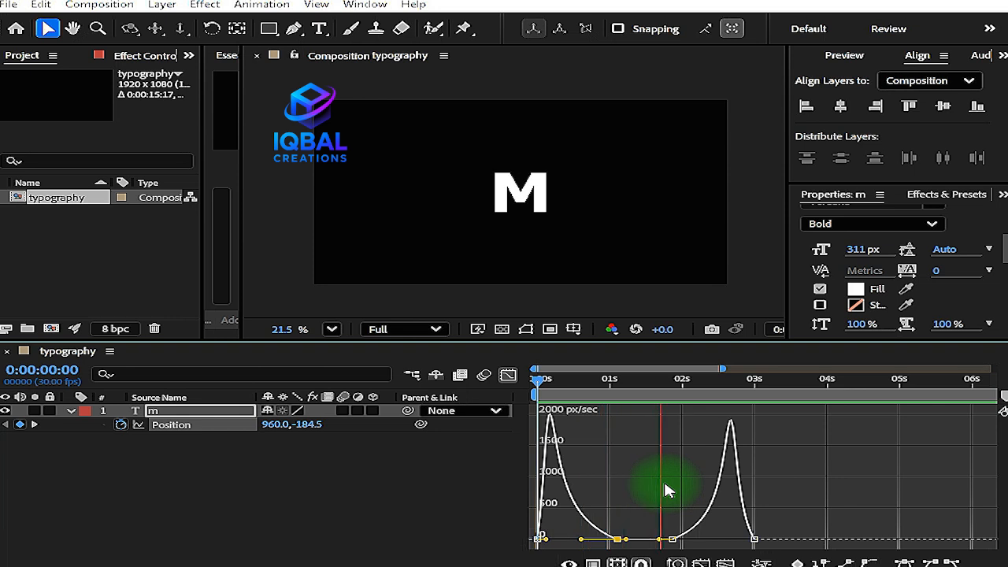
key(space)
click(508, 375)
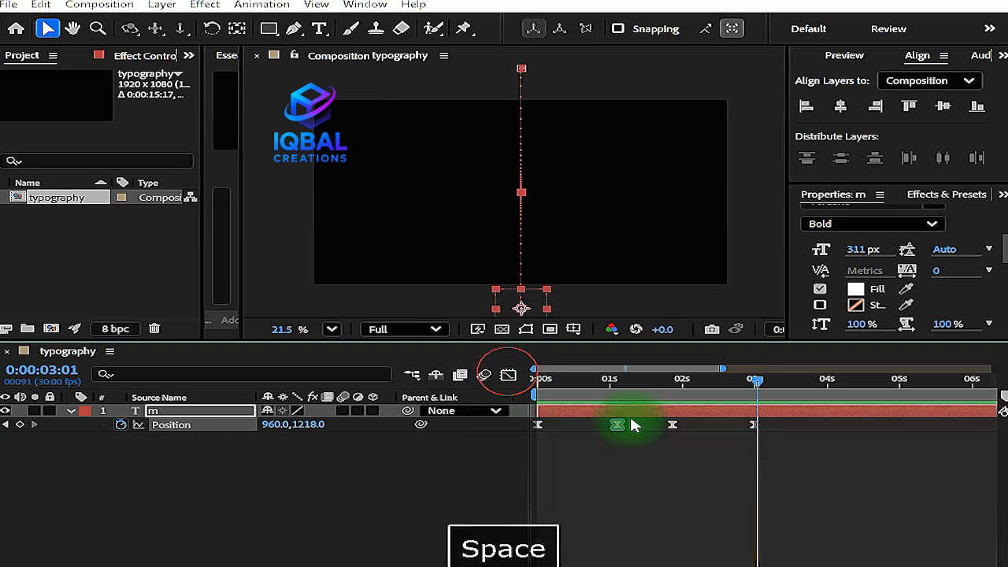
click(684, 467)
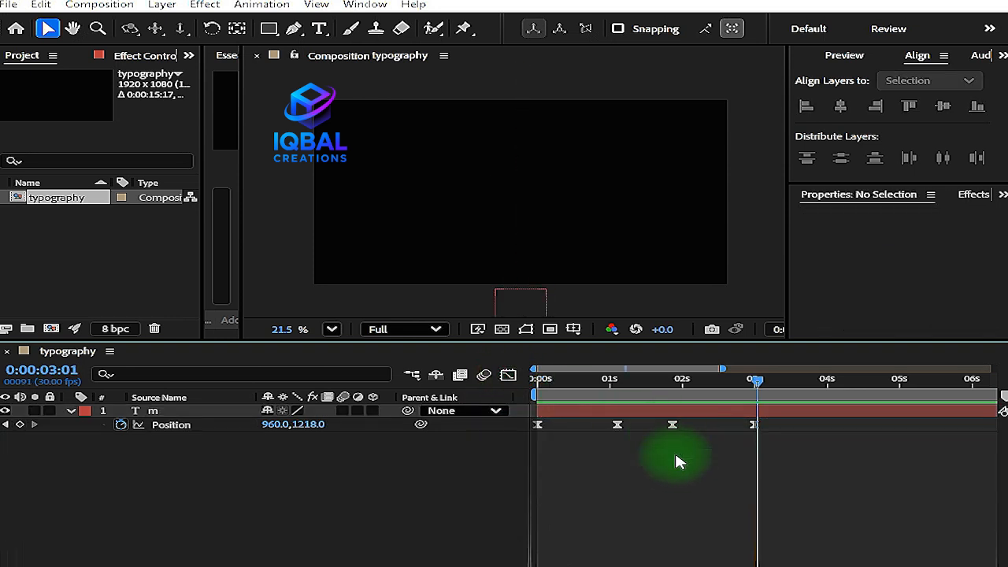
Step: Bring the two centre keyframes closer together, with the second at 0:00:01:04 and the third a few frames earlier, and preview the result
key(=)
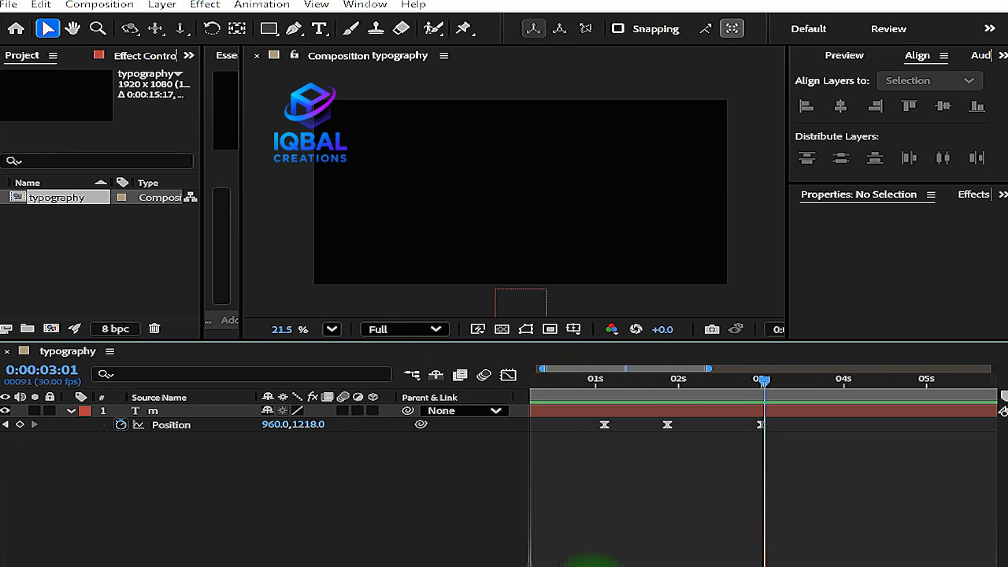
key(=)
scroll(678, 551, left, 3)
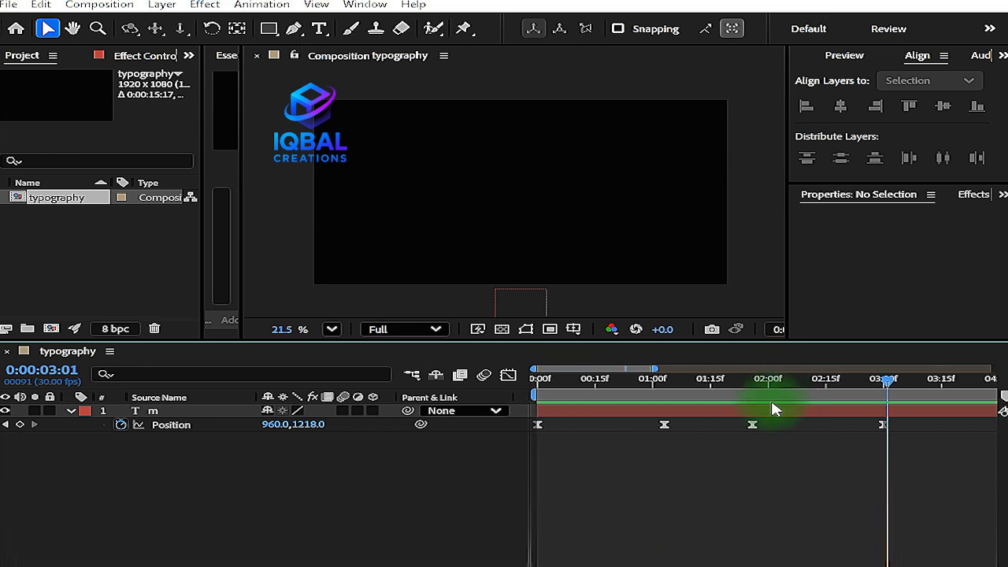
click(752, 426)
drag(752, 426, 745, 426)
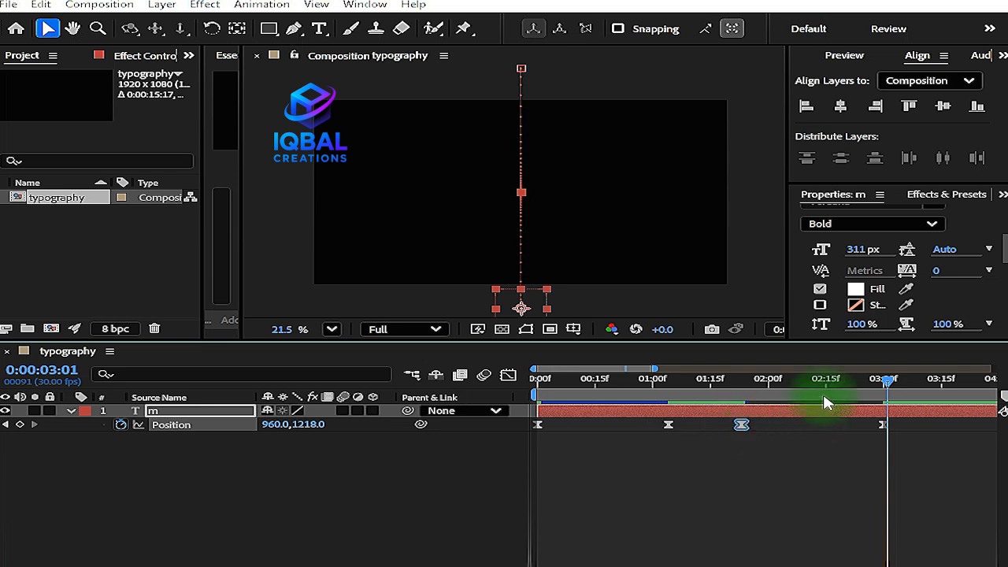
key(space)
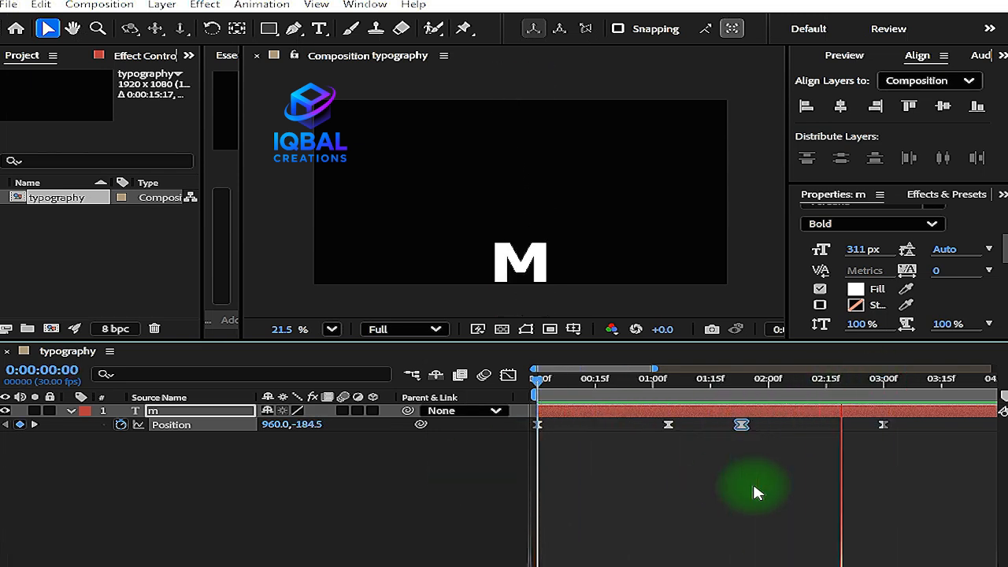
key(space)
Step: Show the whole M layer in the timeline, reveal its keyframes and move the current time to the centred keyframe at 0:00:01:04
click(592, 561)
drag(592, 562, 565, 564)
click(69, 412)
click(158, 412)
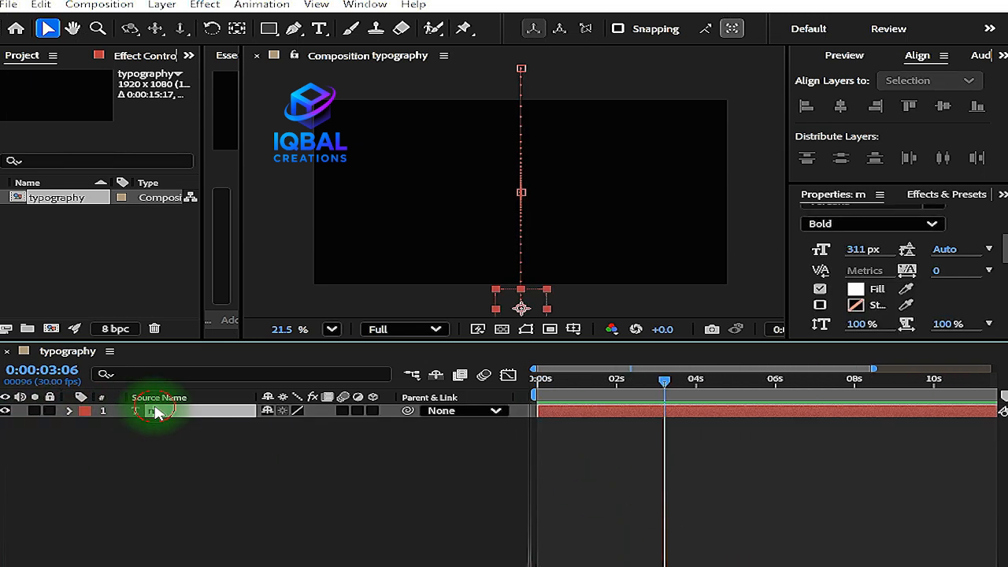
drag(667, 382, 597, 418)
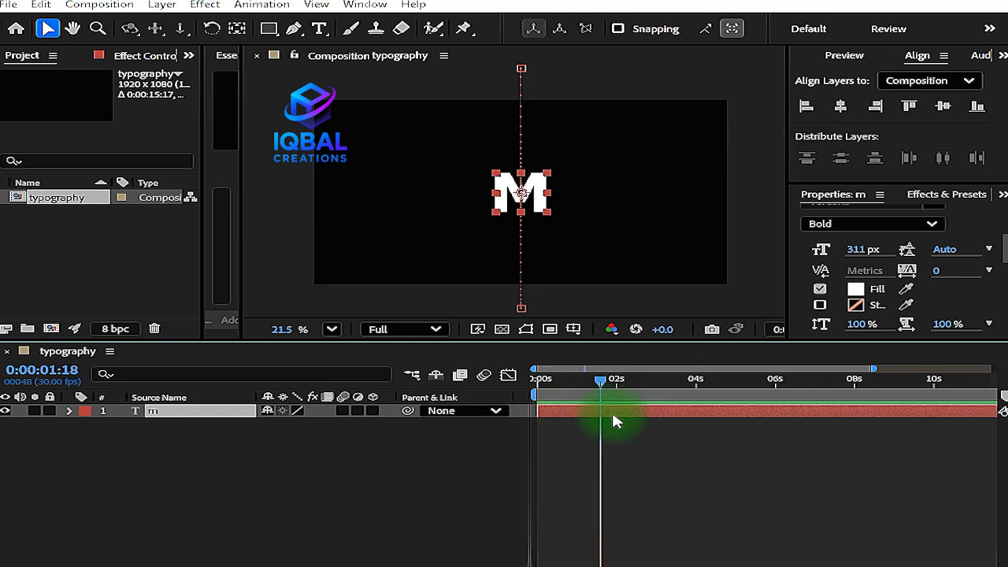
key(u)
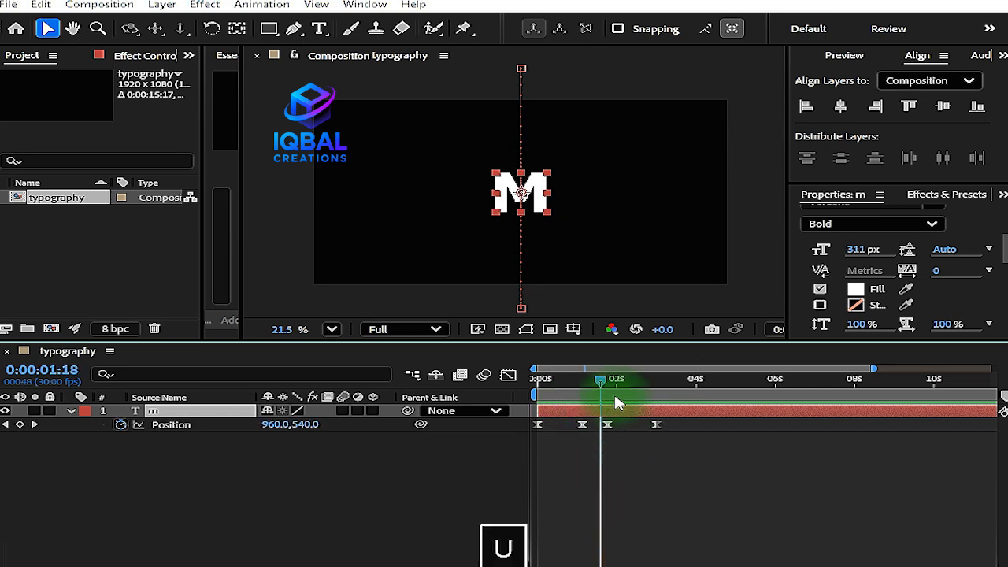
key(j)
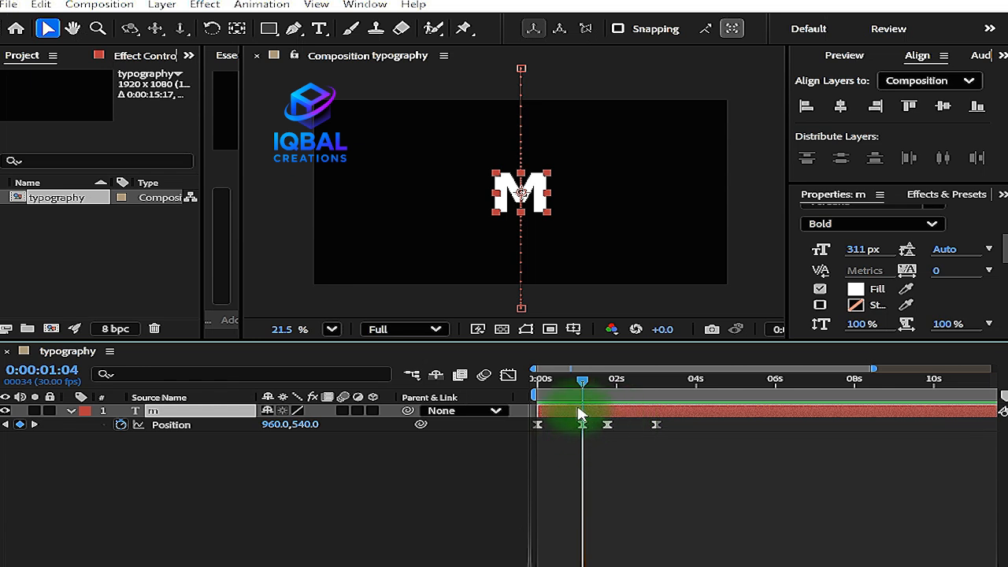
key(super)
key(super)
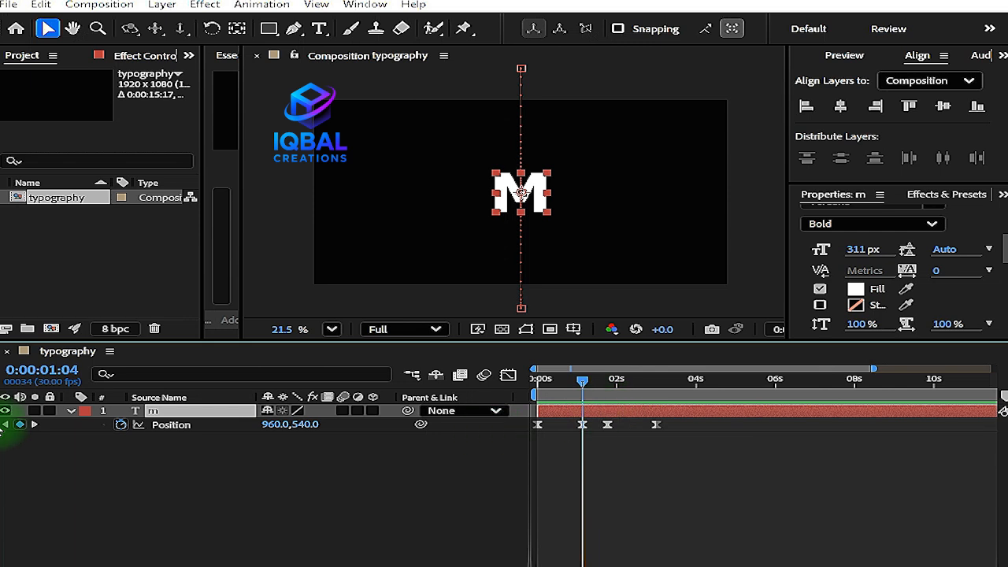
Step: With all Position keyframes selected and the Title/Action Safe guides shown, shift the M's whole path left to X 499
click(167, 429)
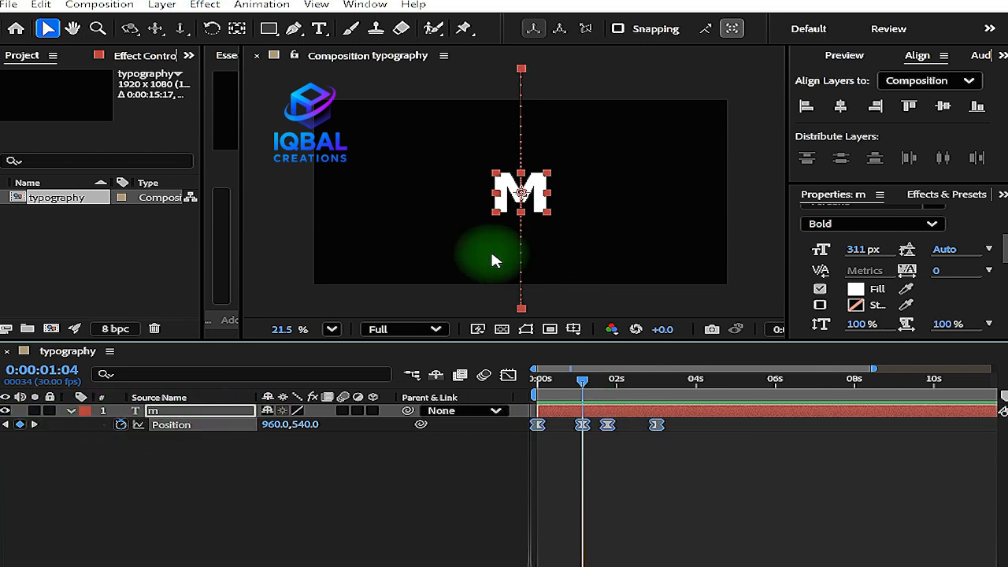
drag(270, 425, 241, 425)
click(579, 337)
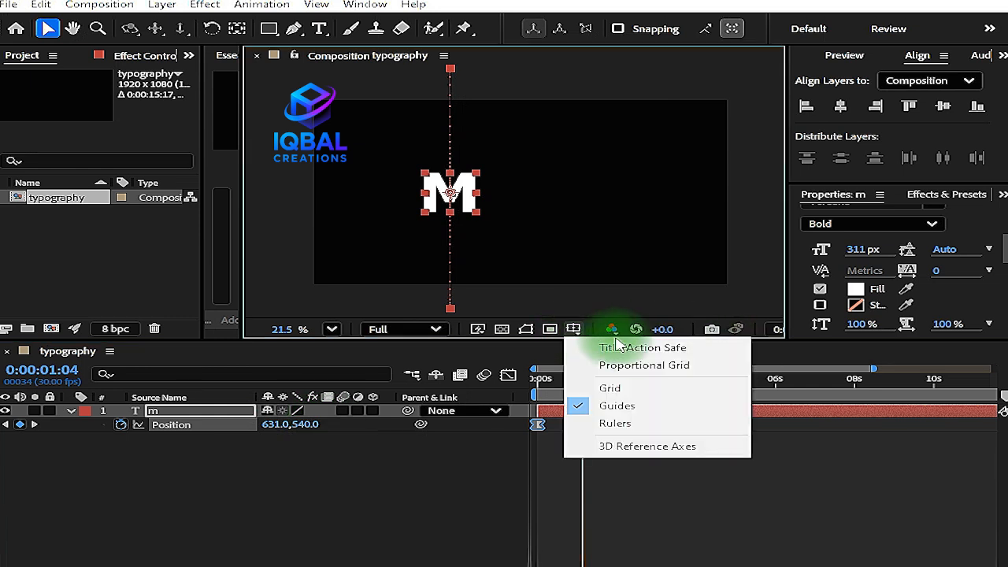
click(644, 356)
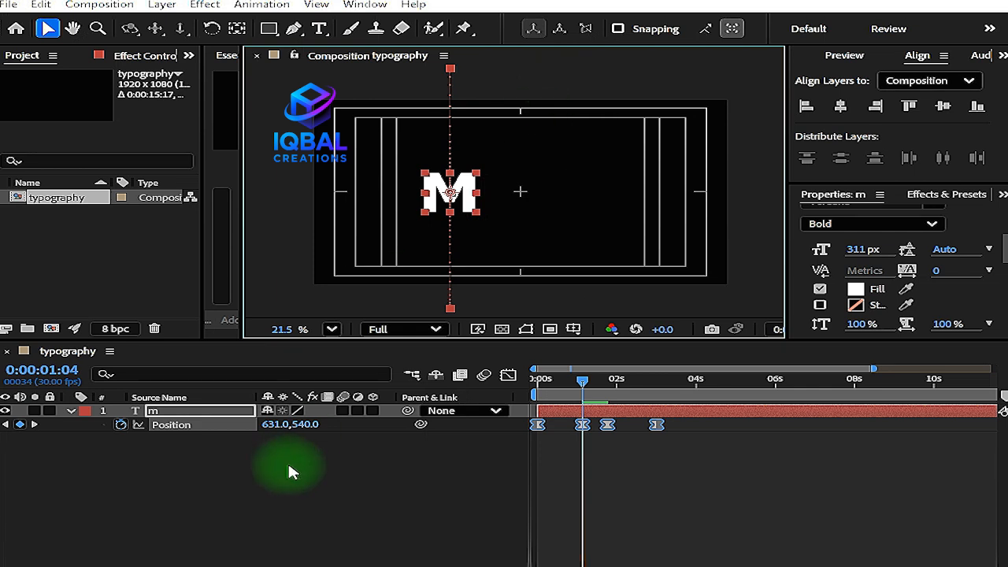
drag(279, 424, 144, 429)
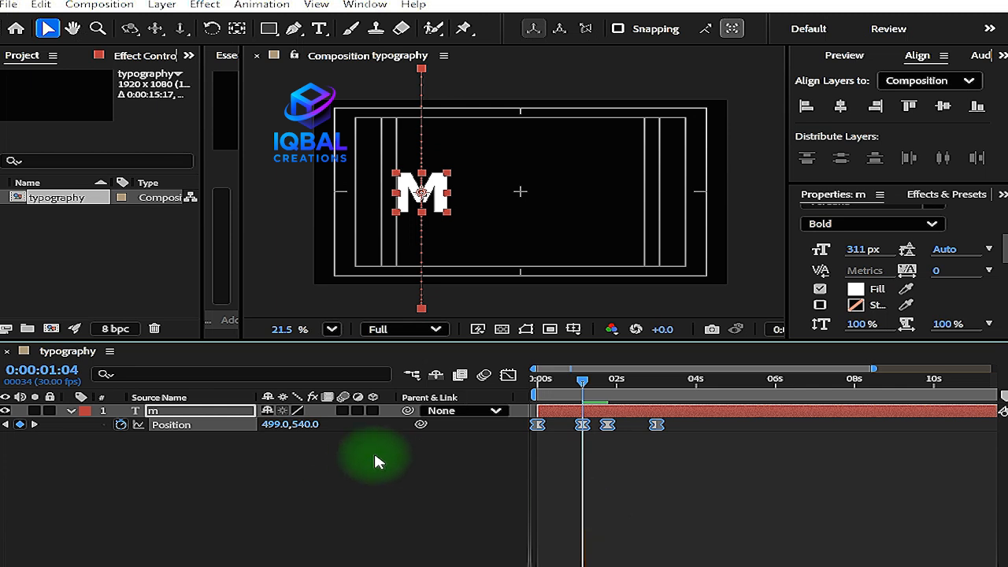
Step: Duplicate the M layer and replace the copy's text with the letter "o"
click(197, 418)
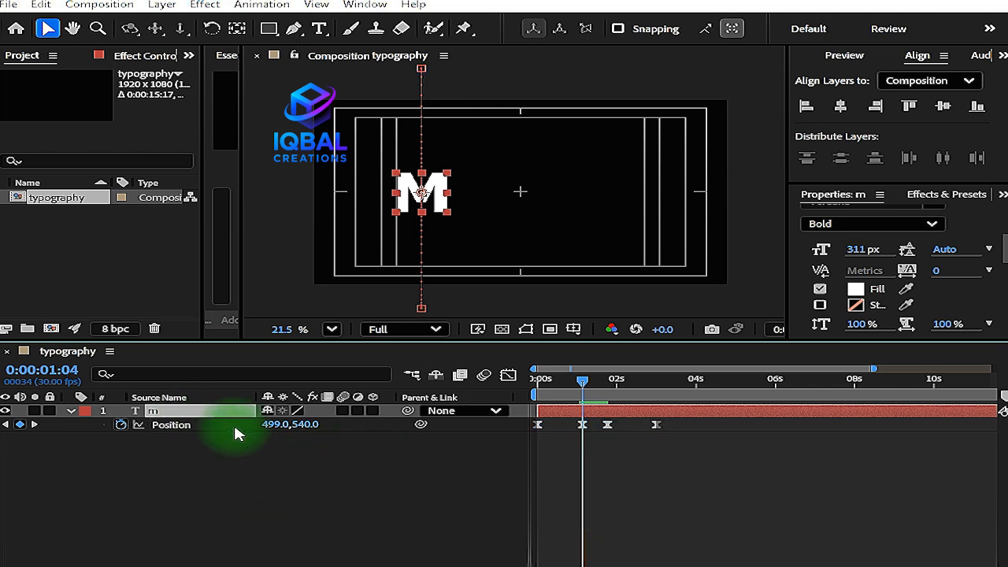
key(ctrl+d)
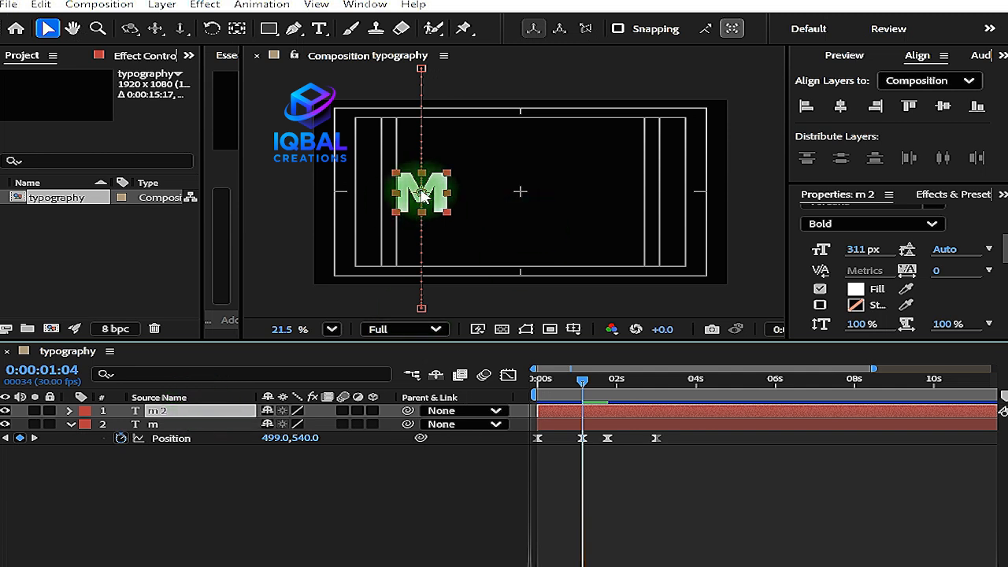
double_click(439, 196)
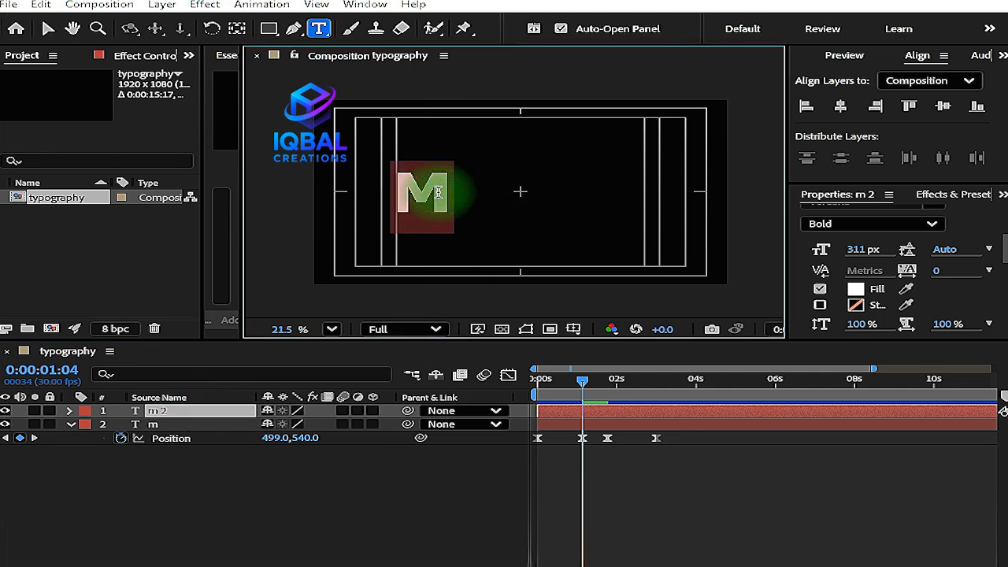
text(o)
click(275, 540)
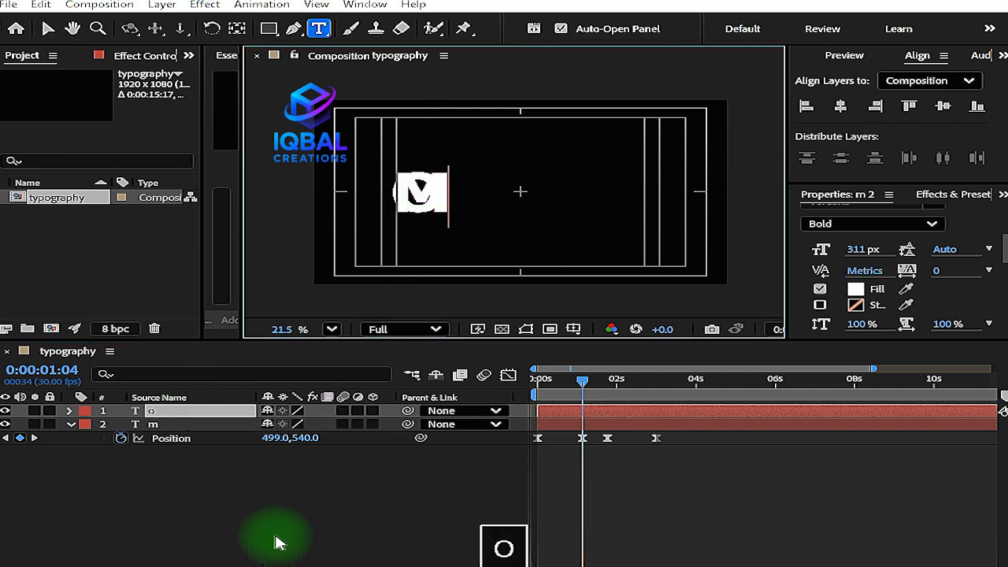
Step: Reveal the o layer's Position keyframes and, with all of them selected, shift its whole path right to X 771, beside the M
click(197, 411)
key(p)
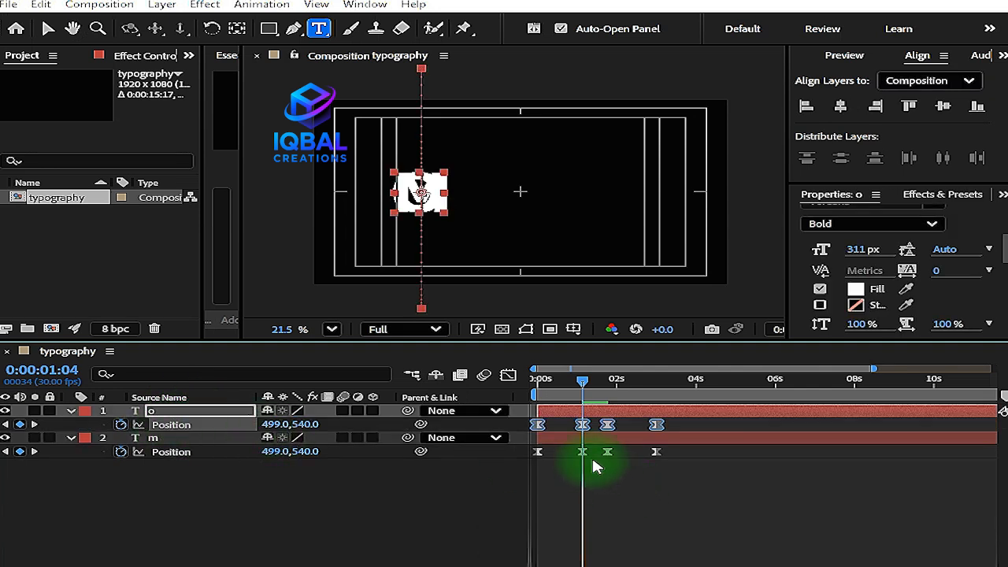
drag(279, 423, 514, 403)
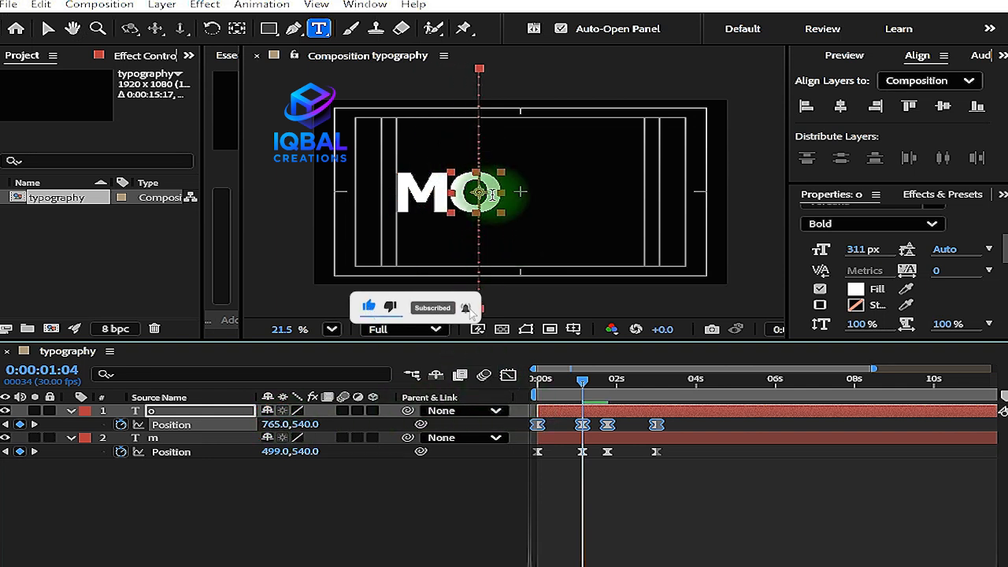
scroll(494, 194, up, 3)
scroll(492, 195, down, 3)
drag(270, 425, 284, 425)
Step: Duplicate the o layer and shift all of the copy's Position keyframes right to X 1020
click(173, 413)
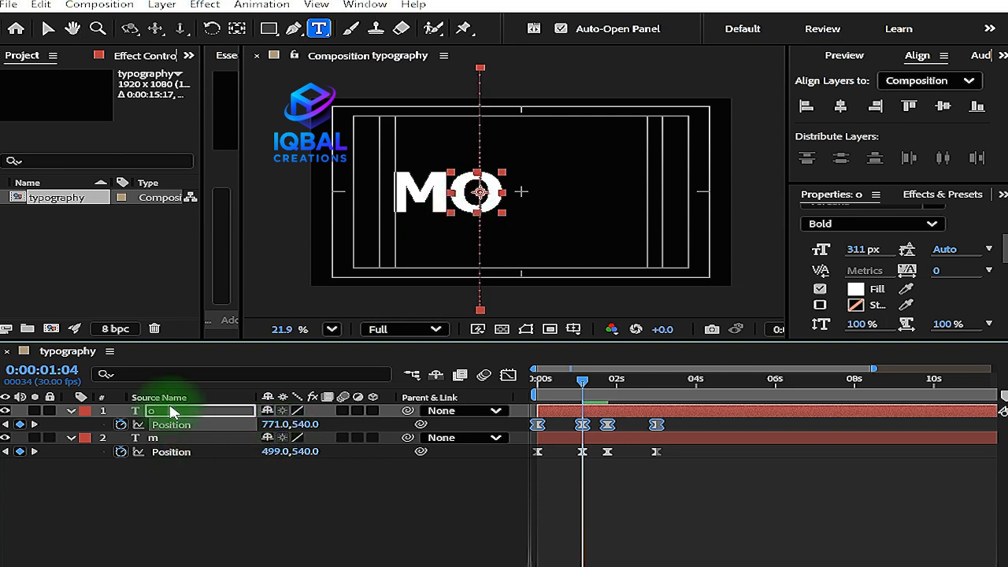
key(ctrl+d)
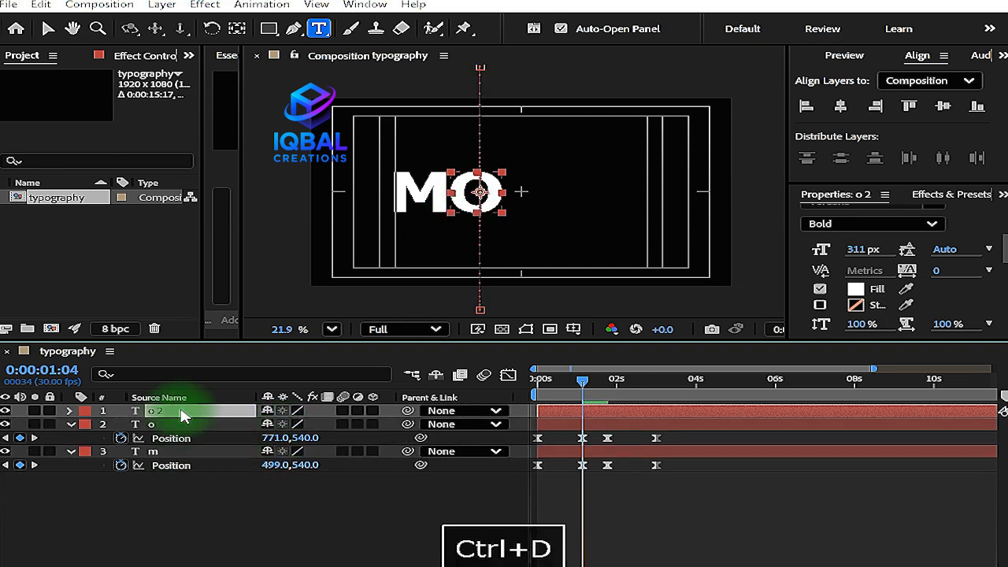
key(p)
click(171, 425)
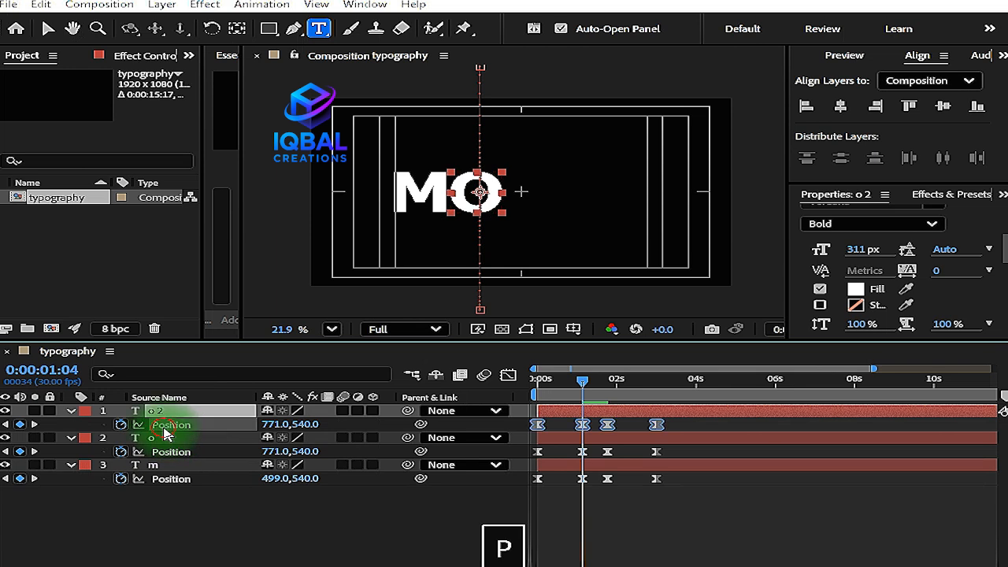
drag(267, 424, 533, 432)
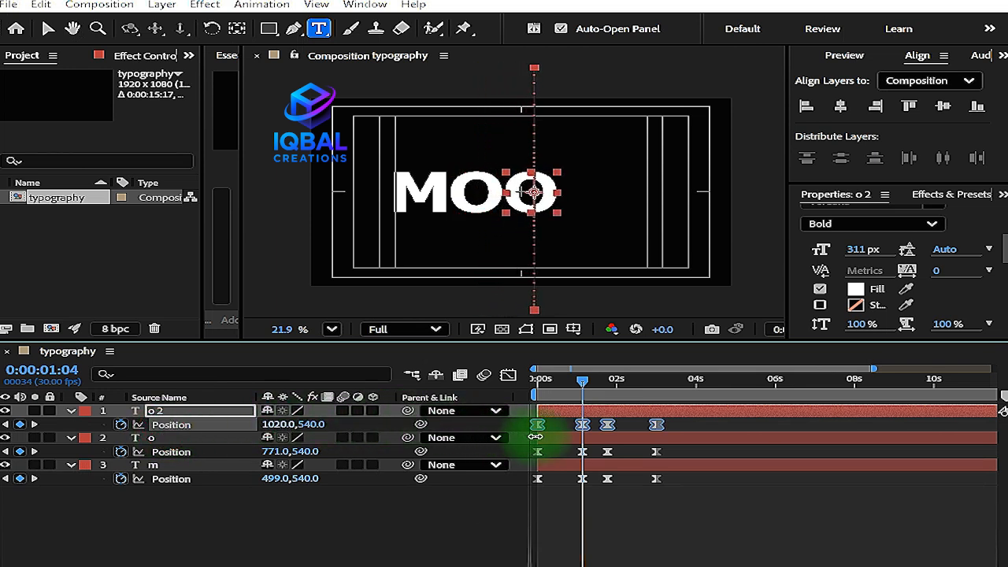
Step: Replace the text of the third letter, the copied o at X 1020, with "t"
click(552, 196)
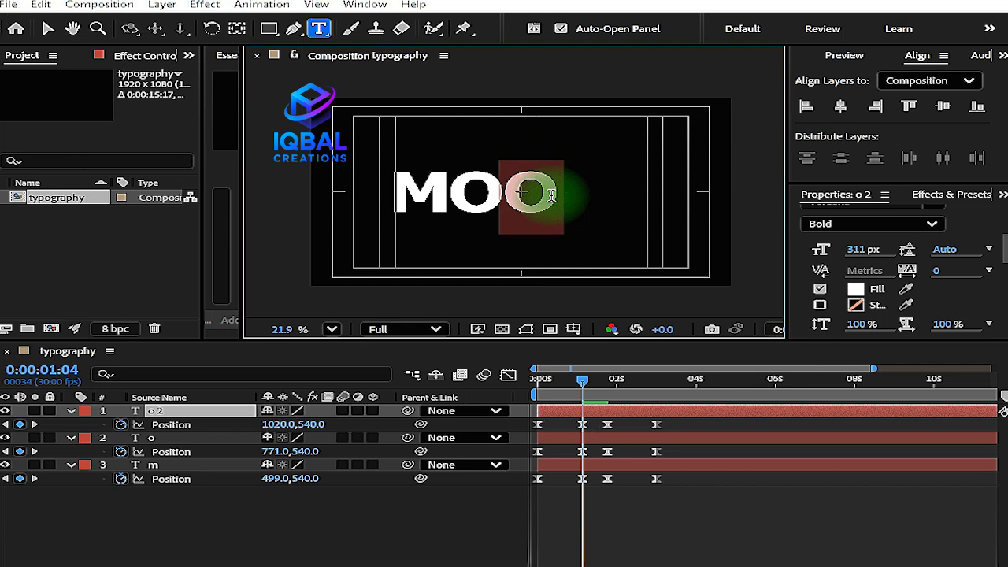
key(BackSpace)
text(T)
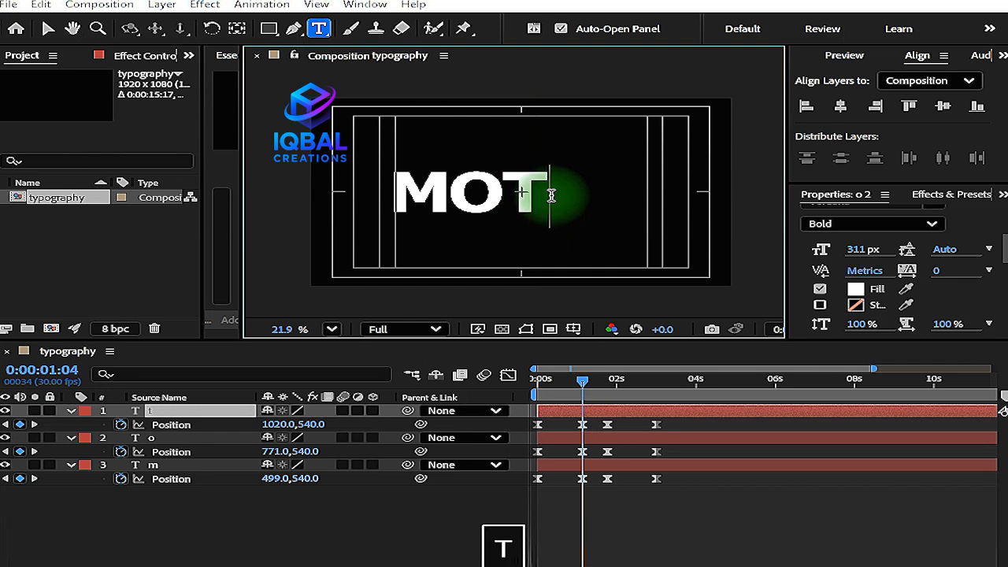
click(307, 532)
Step: Duplicate the t layer and shift all of the copy's Position keyframes right to X 1246
click(220, 411)
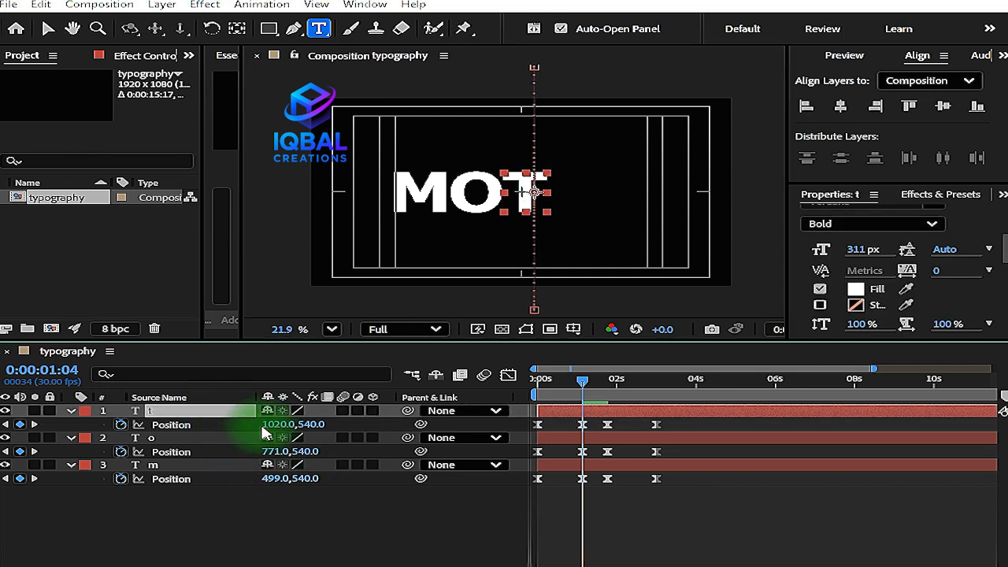
key(ctrl+d)
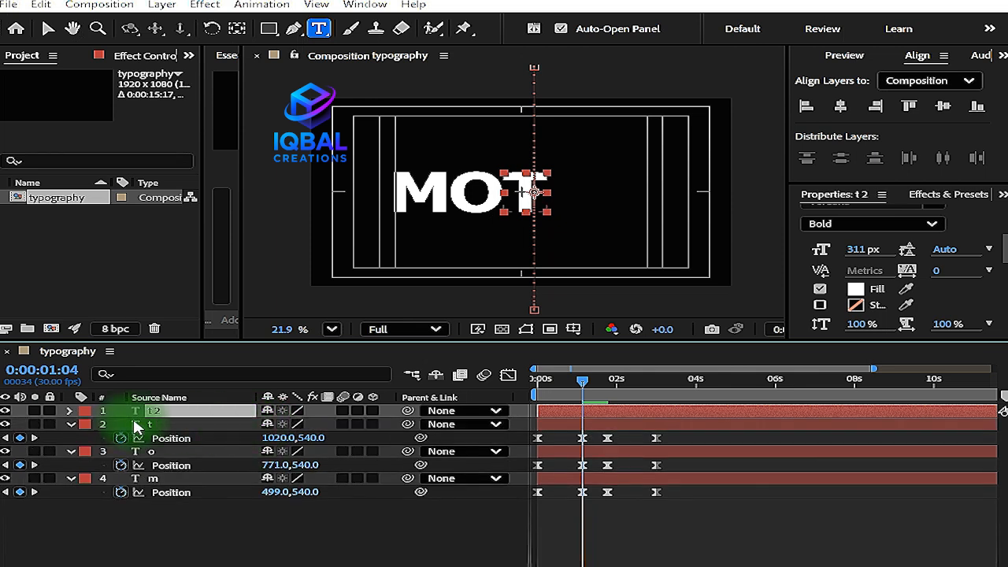
key(p)
click(191, 426)
drag(271, 424, 471, 405)
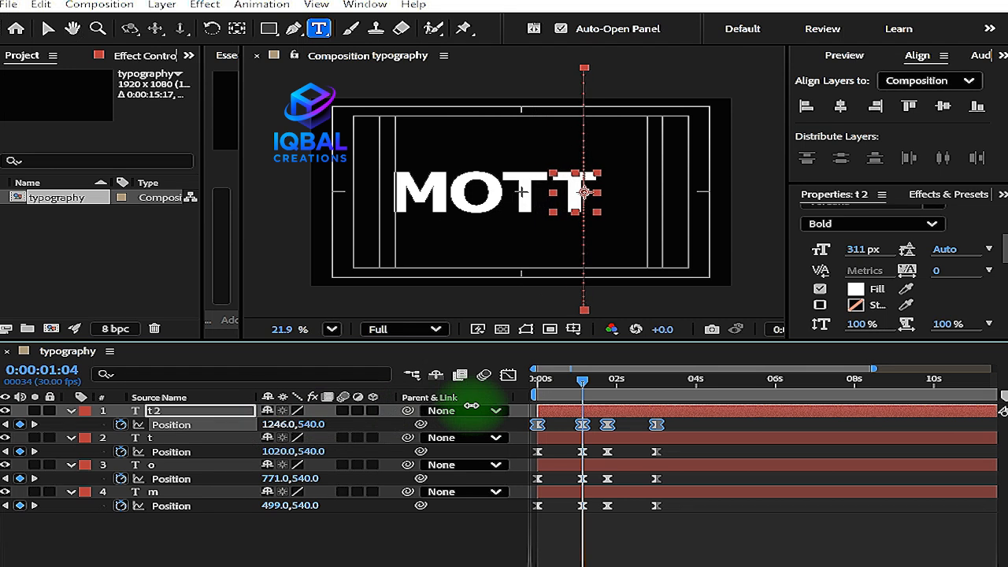
Step: Replace the text of the fourth letter, the copied t at X 1246, with "i"
click(275, 409)
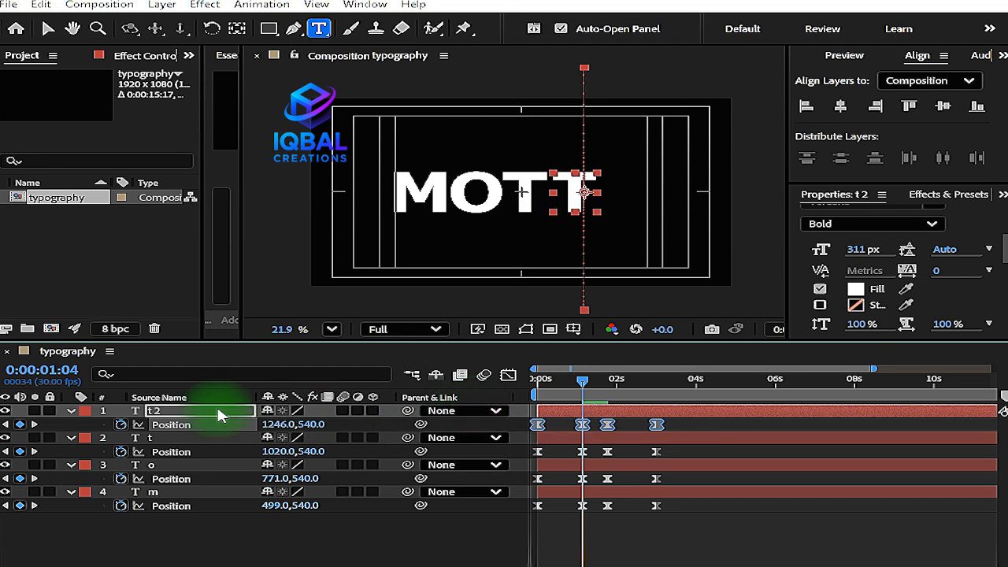
double_click(579, 193)
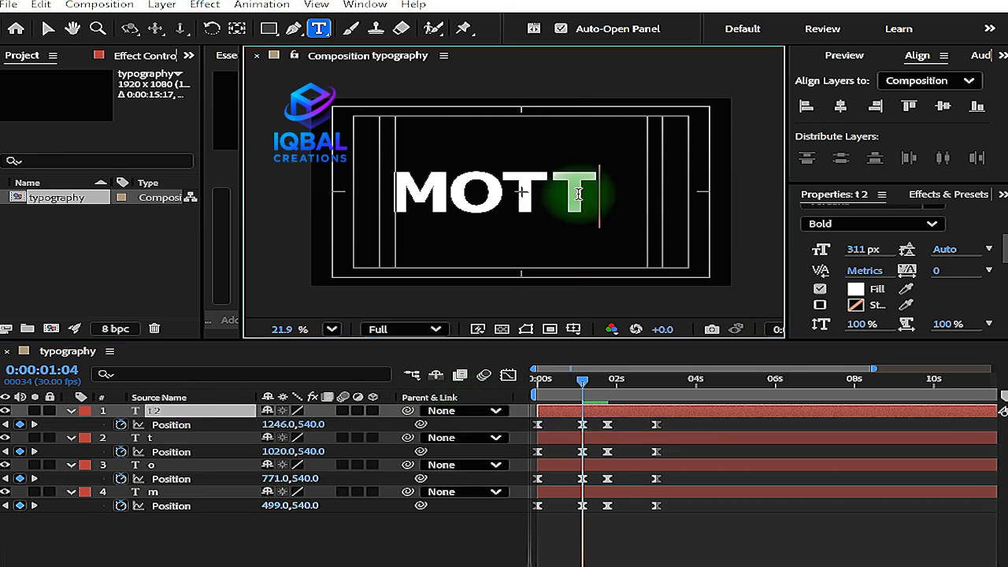
key(BackSpace)
text(I)
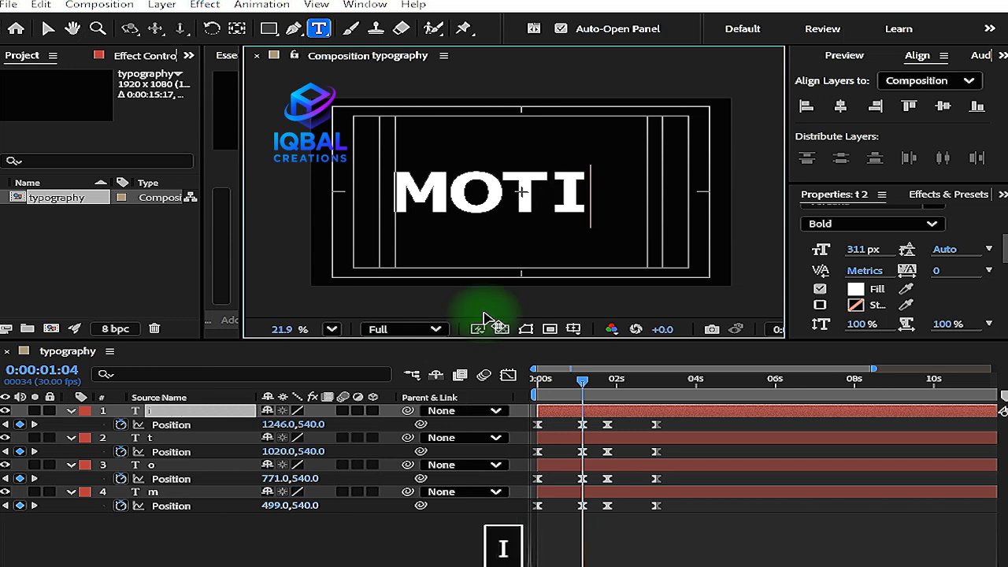
Step: Duplicate the i layer and shift all of the copy's Position keyframes right to X 1416
click(203, 411)
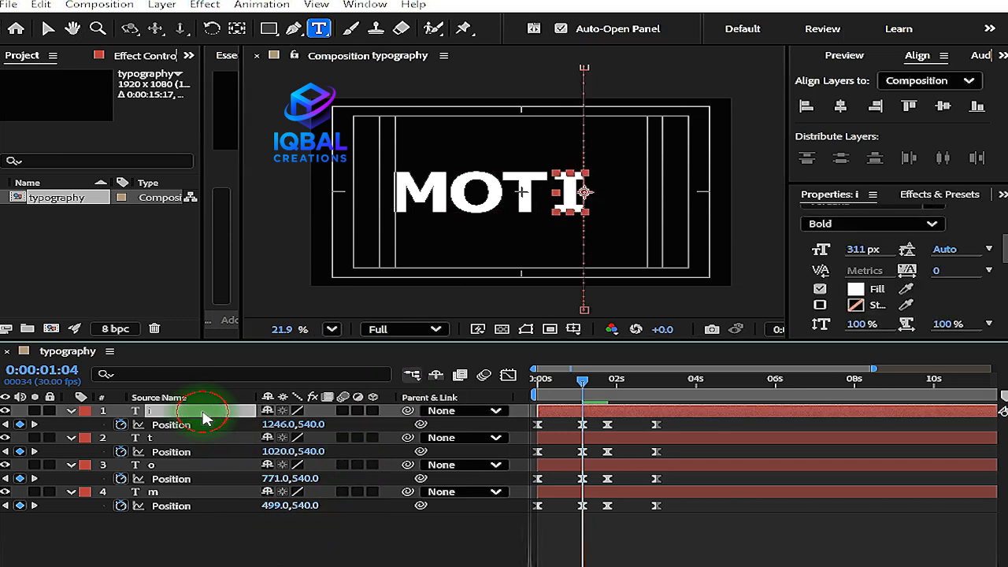
key(ctrl+d)
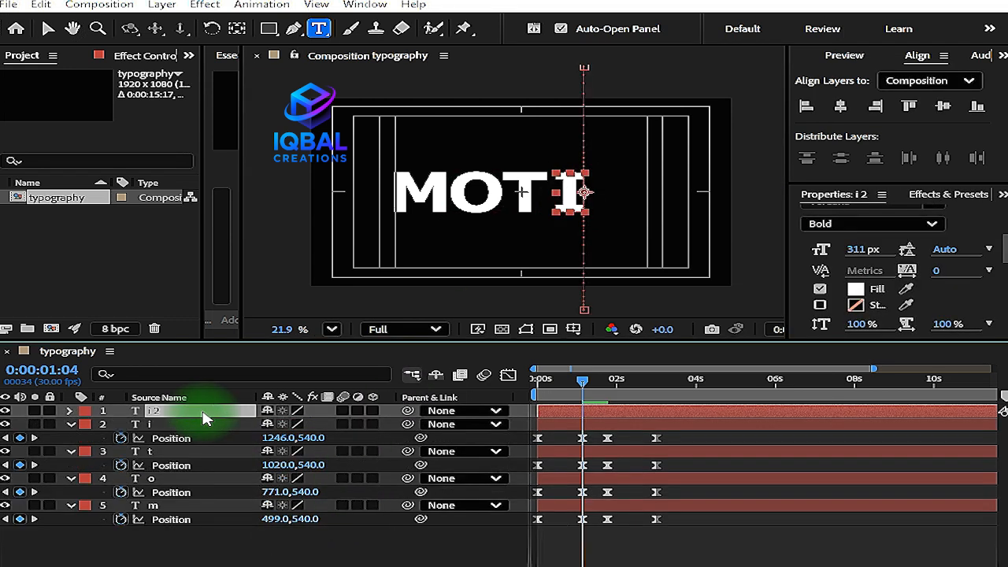
key(p)
click(197, 429)
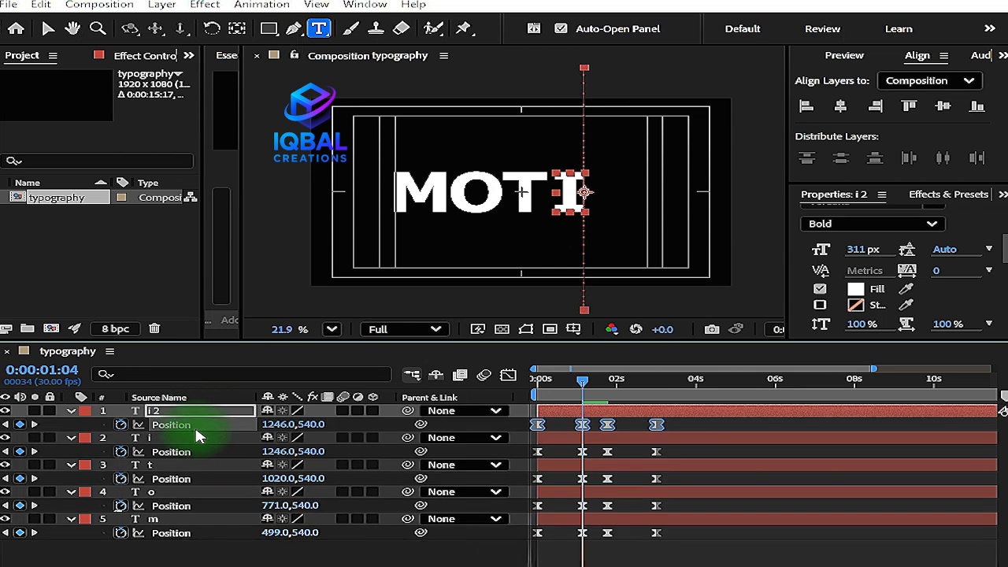
drag(268, 424, 435, 405)
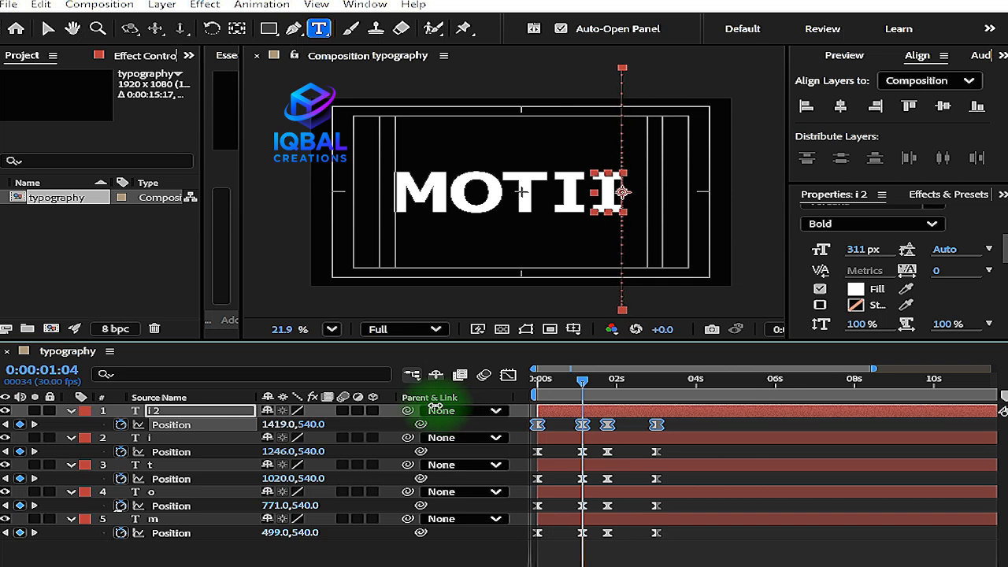
Step: Replace the text of the fifth letter, the copied i at X 1416, with "o"
click(605, 191)
key(BackSpace)
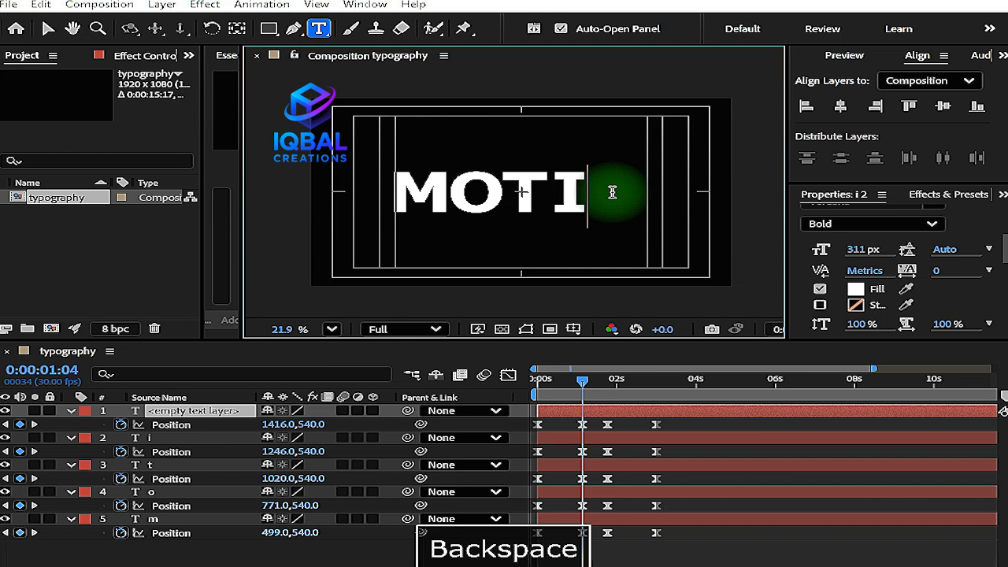
text(o)
click(219, 370)
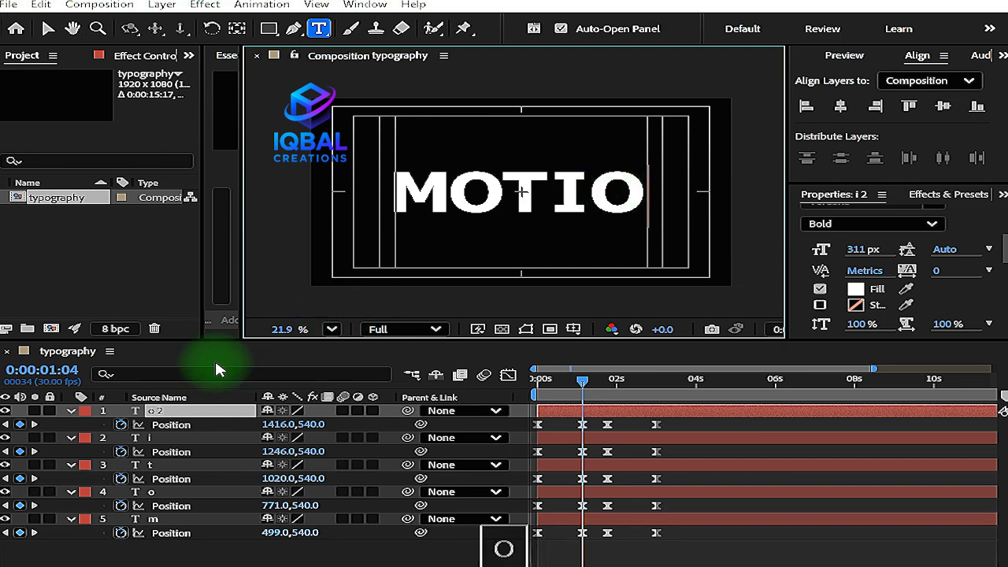
Step: Duplicate the second o layer and, at the 0:00:01:04 keyframe, shift all of the copy's Position keyframes right to X 1662
click(200, 412)
key(ctrl+d)
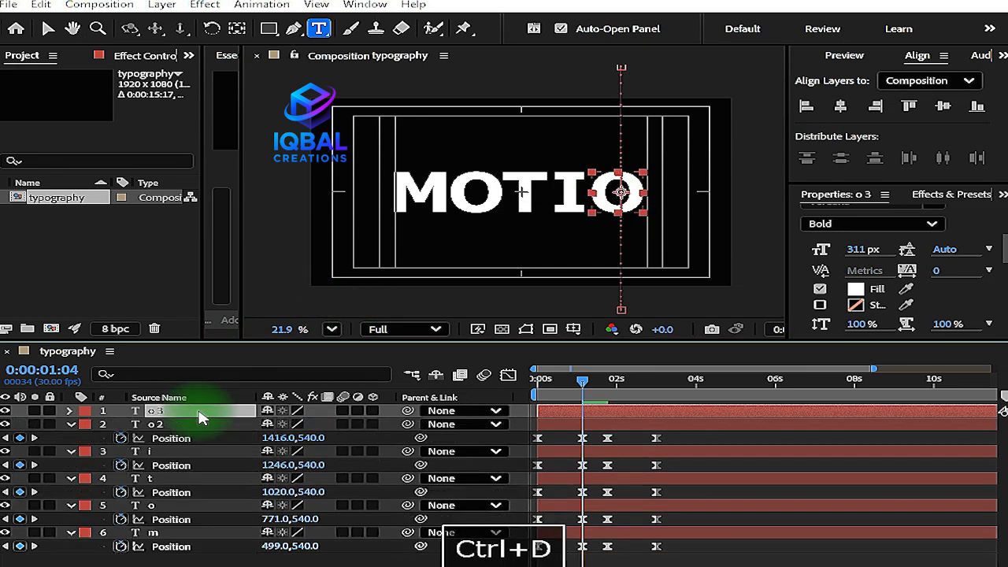
key(p)
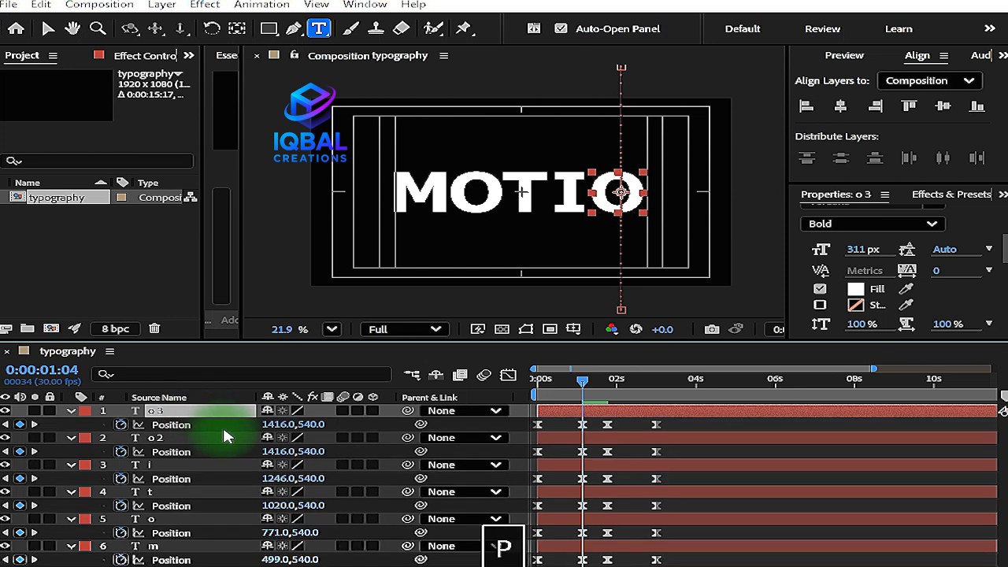
click(209, 425)
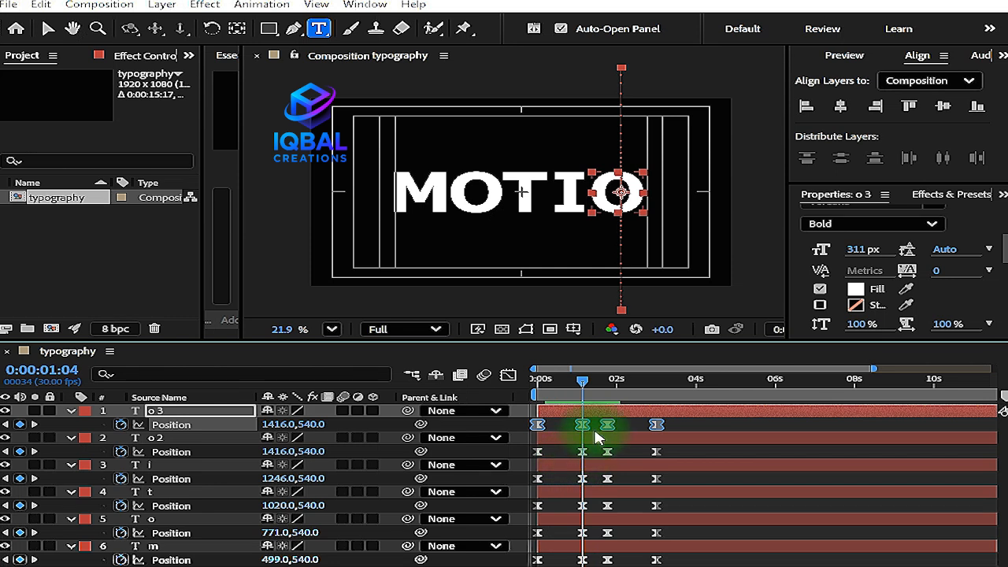
drag(585, 386, 584, 407)
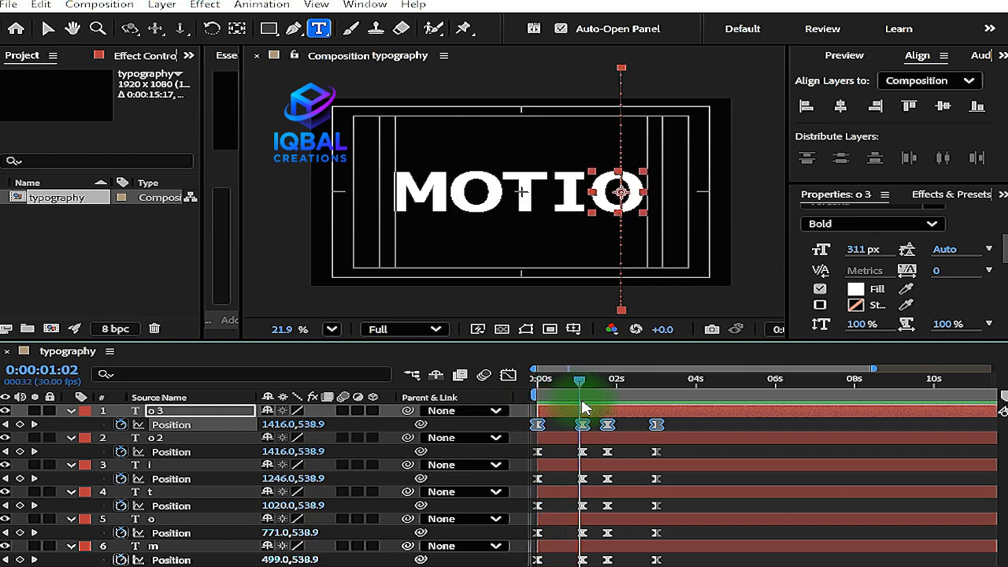
key(k)
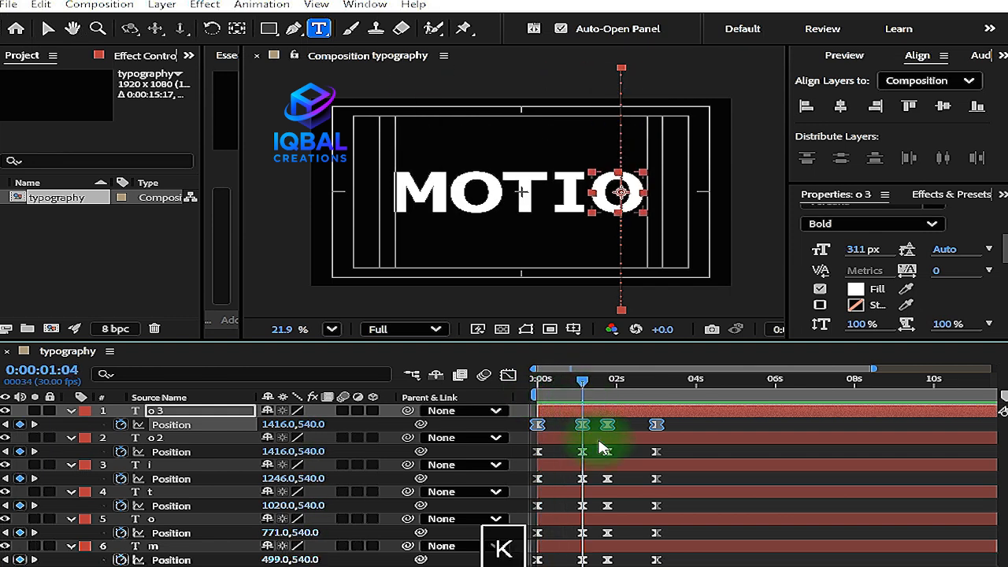
drag(282, 424, 527, 428)
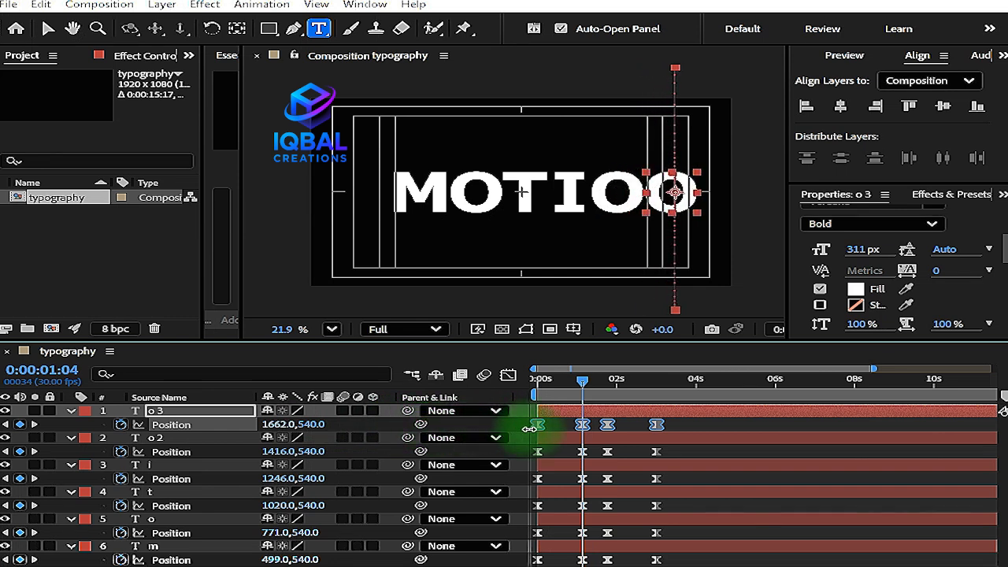
Step: Replace the text of the sixth letter, the copied o at X 1662, with "n" to complete the word MOTION
click(690, 188)
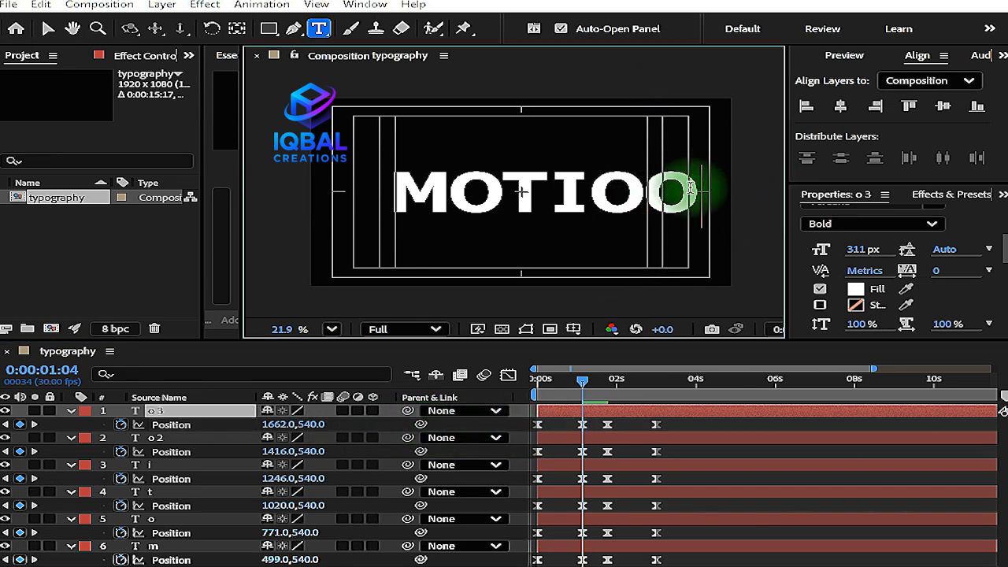
key(BackSpace)
text(n)
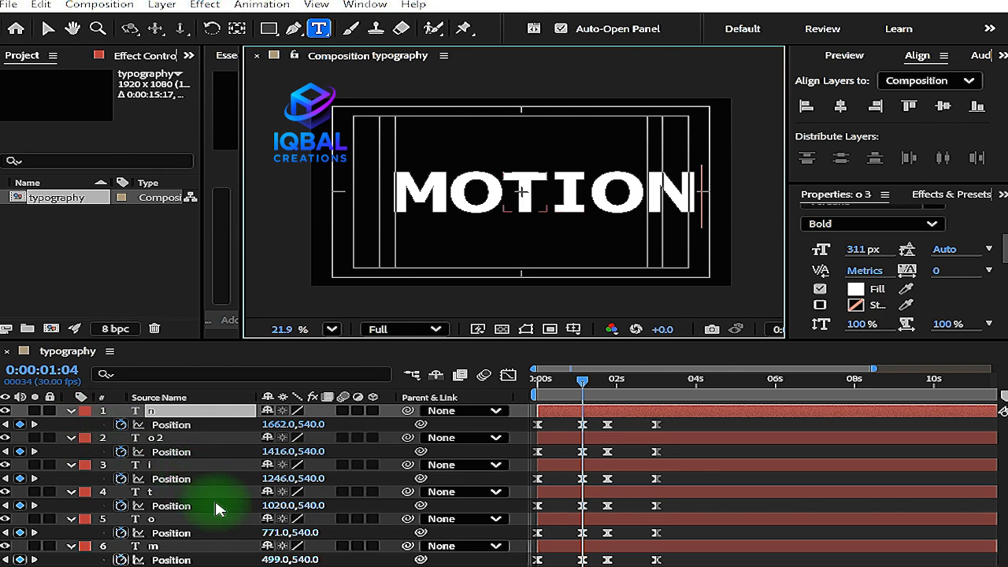
text(a)
key(BackSpace)
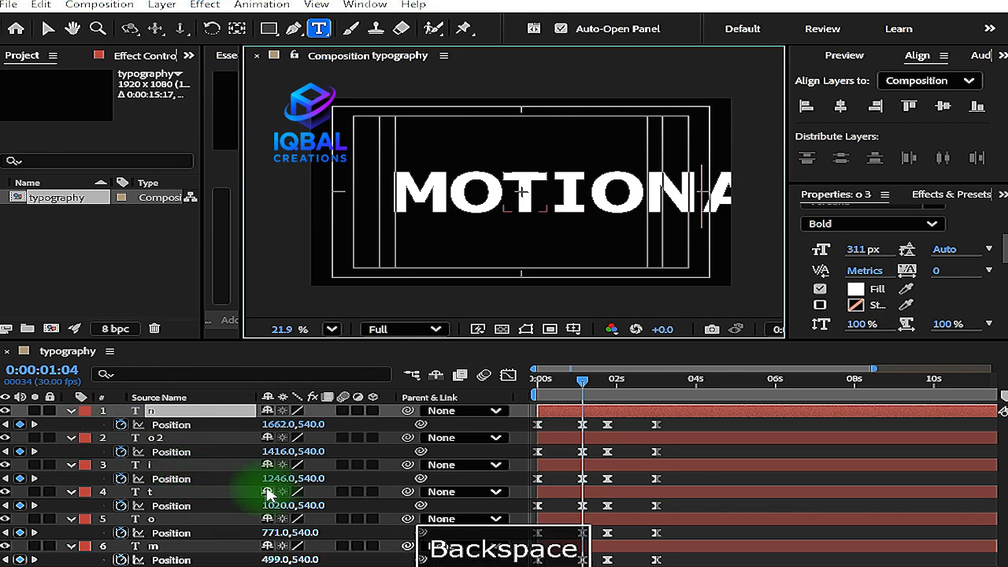
Step: Leave text editing, select all six letter layers and collapse their revealed Position keyframes in the timeline
key(ctrl+a)
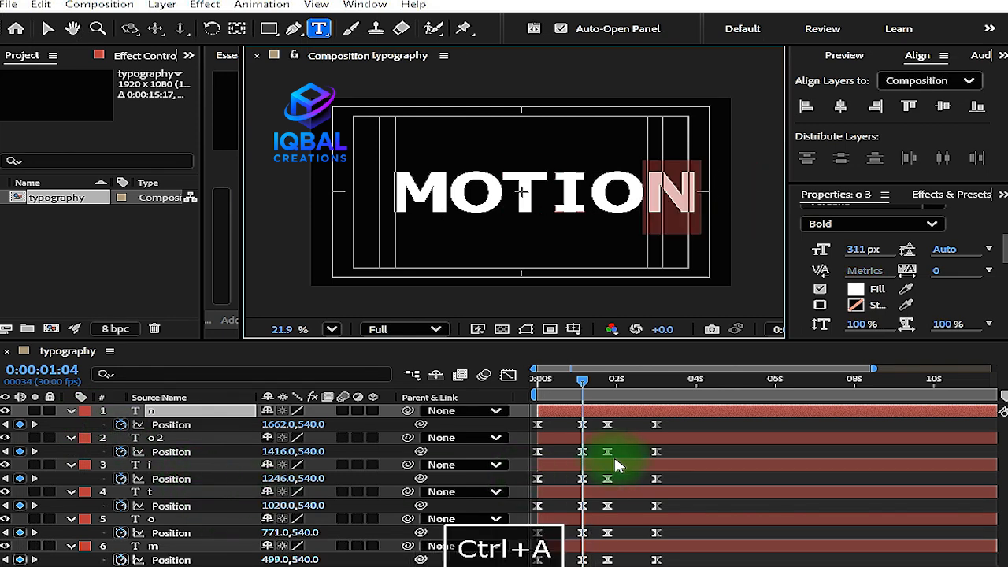
click(665, 456)
key(ctrl+a)
key(u)
Step: Add a null object to the composition and rename it "controler"
right_click(365, 507)
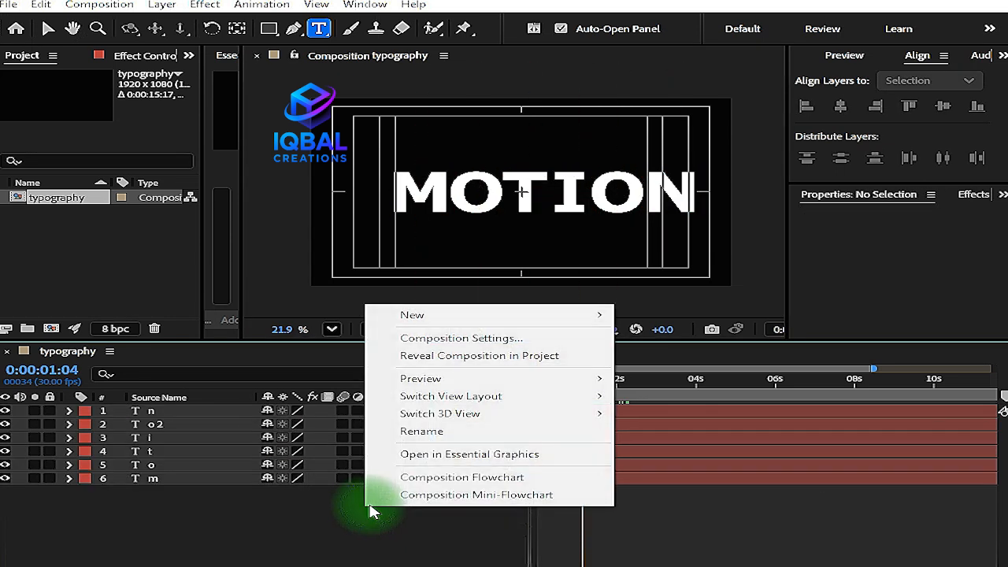
mouse_move(474, 319)
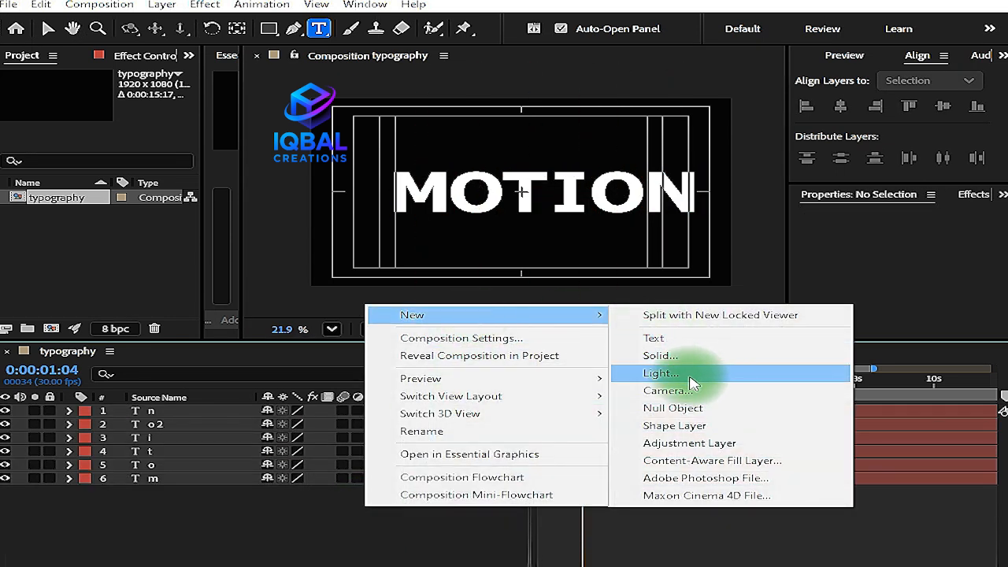
click(696, 410)
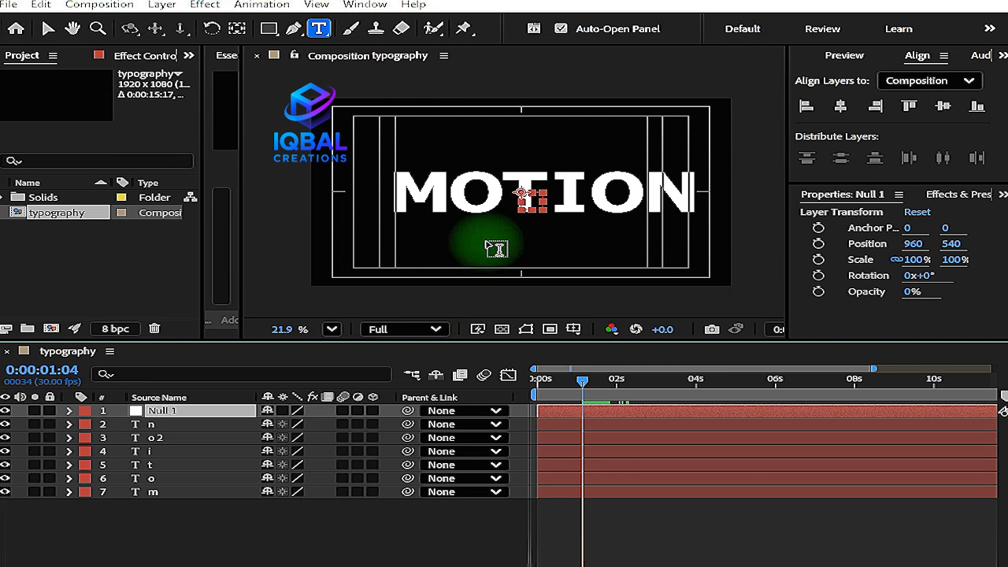
right_click(187, 415)
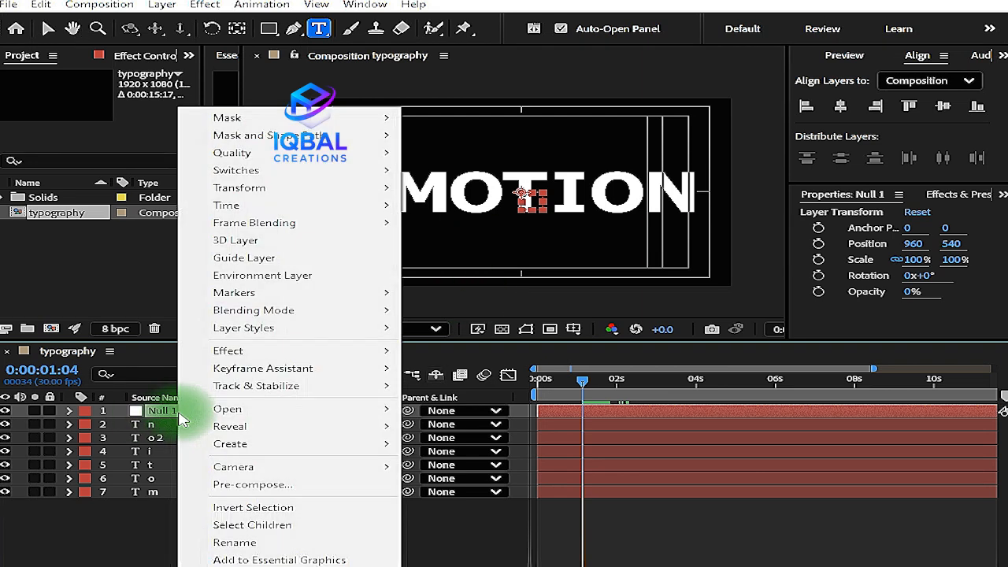
click(235, 541)
text(controle)
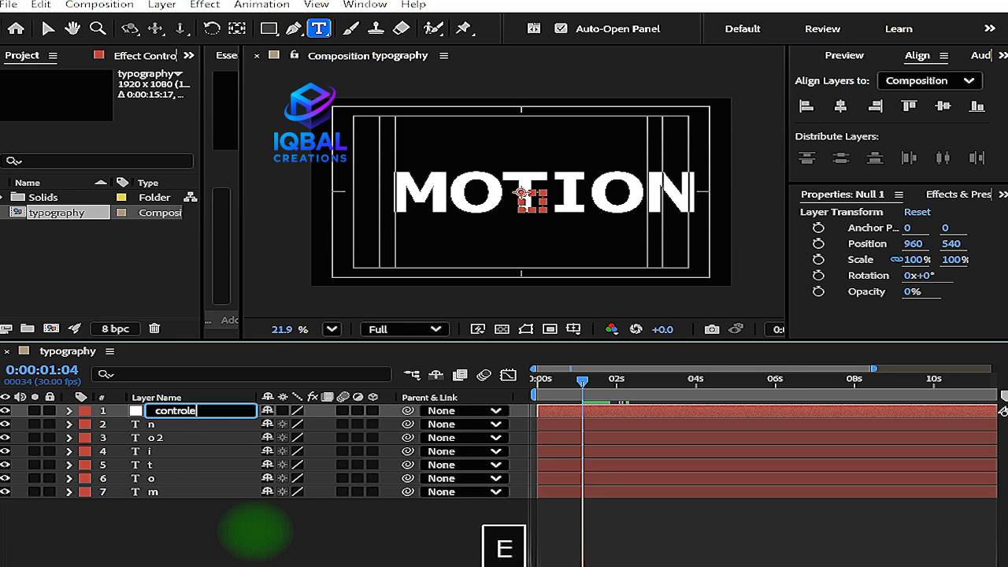
click(264, 542)
Step: Select all six letter layers from m up to n and parent them to the controler null
mouse_move(199, 498)
mouse_down()
mouse_move(206, 435)
mouse_move(203, 491)
mouse_up()
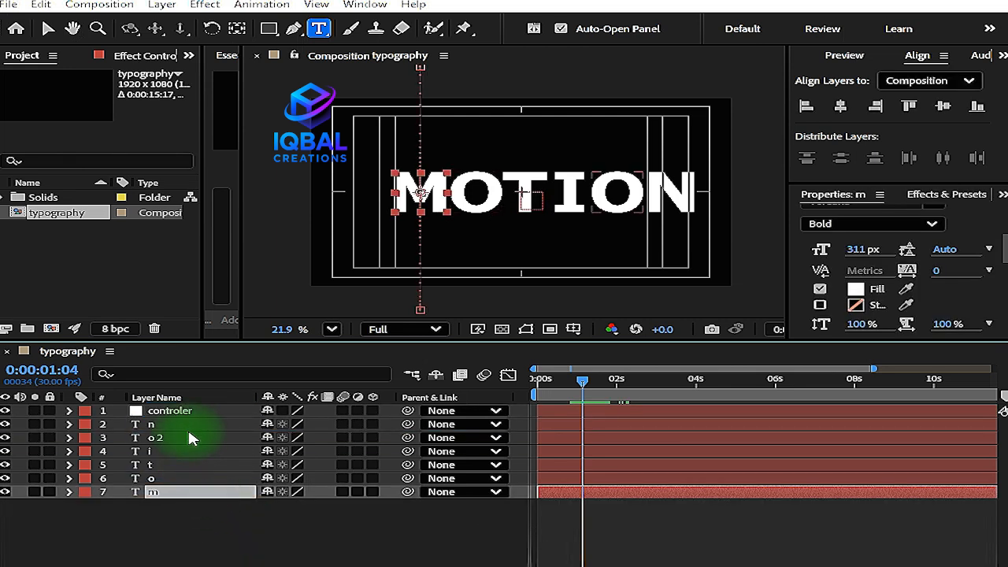
shift+click(186, 428)
drag(407, 425, 213, 413)
Step: Set the controler null's Position to X 857 to centre the word, and turn off the title/action safe guides in the viewer
click(211, 411)
key(p)
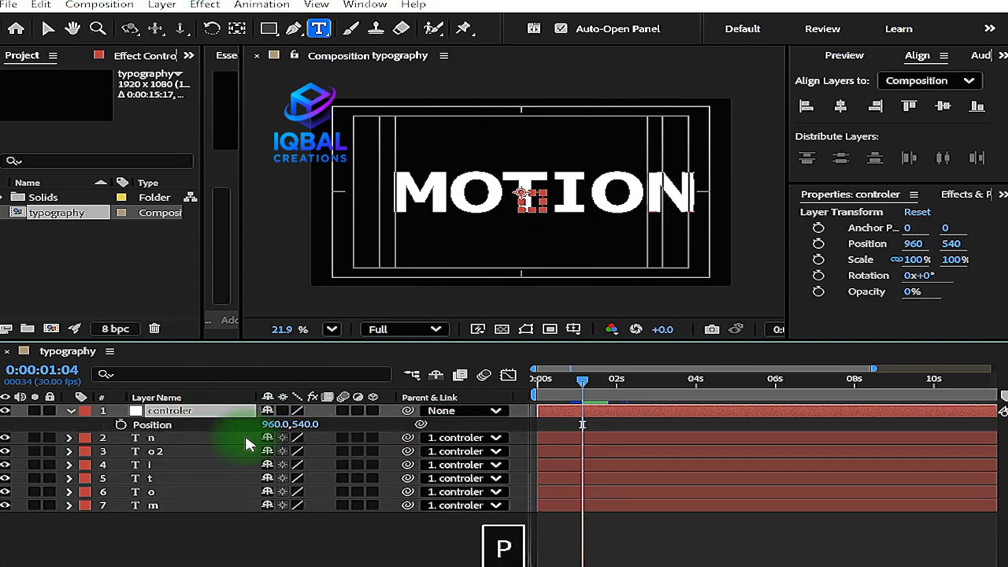
drag(288, 425, 198, 427)
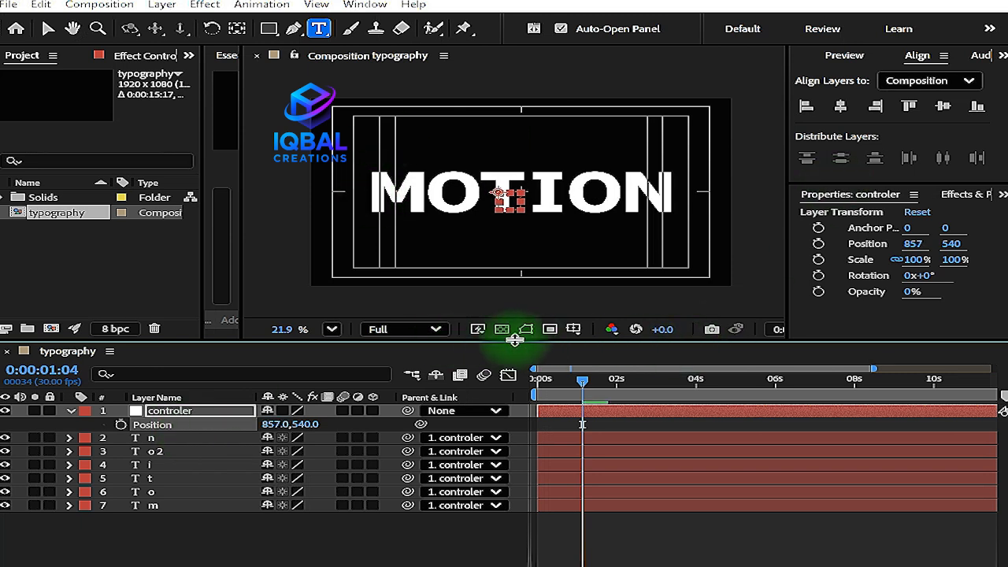
click(574, 330)
click(590, 345)
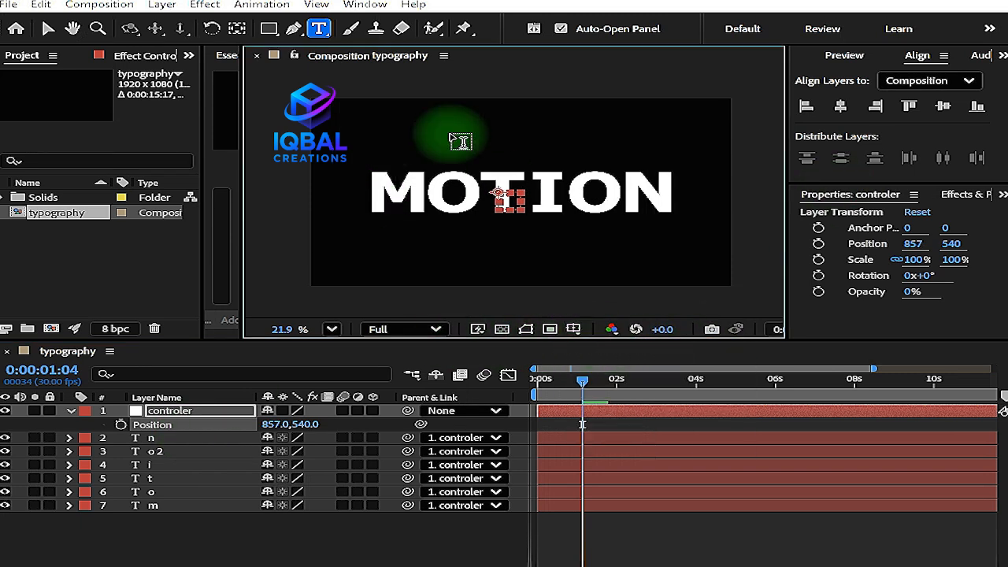
click(73, 414)
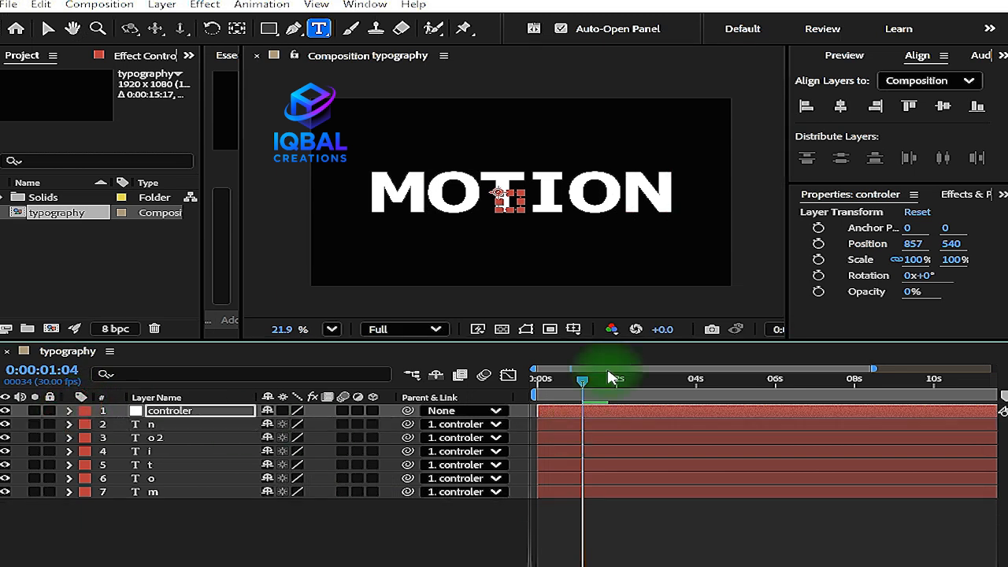
Step: Play the animation from the start and return the current time to 0:00:00:00
drag(581, 380, 521, 375)
key(space)
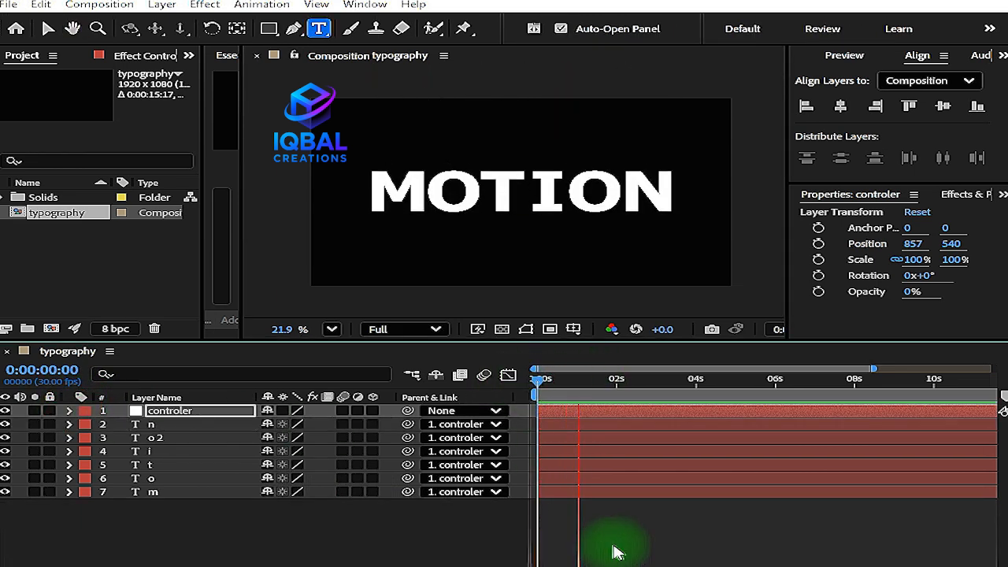
key(space)
drag(597, 385, 490, 409)
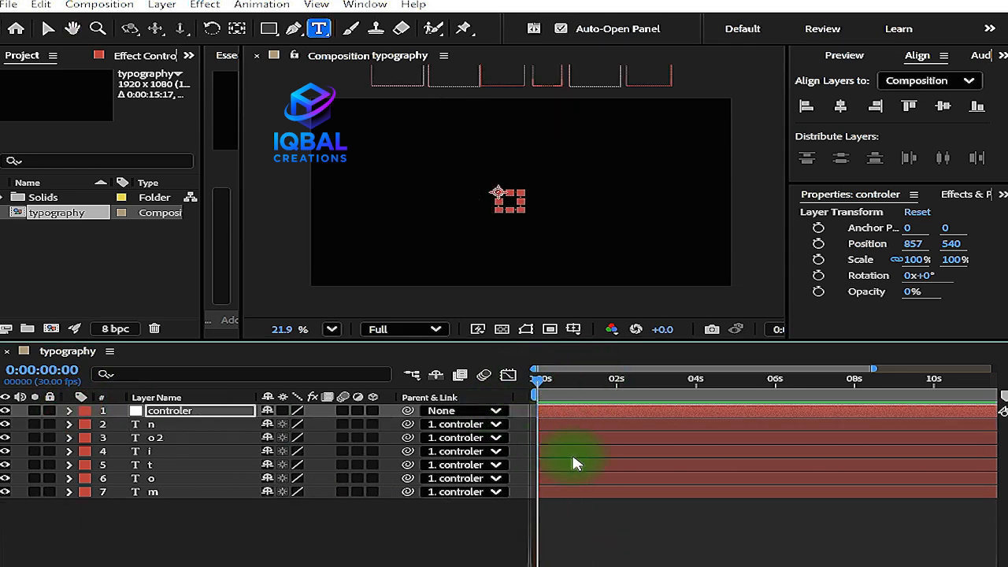
Step: Stagger all seven layers' start times about 0.4 s apart, from m at 0 s up to controler, and preview the result
key(ctrl+a)
key(u)
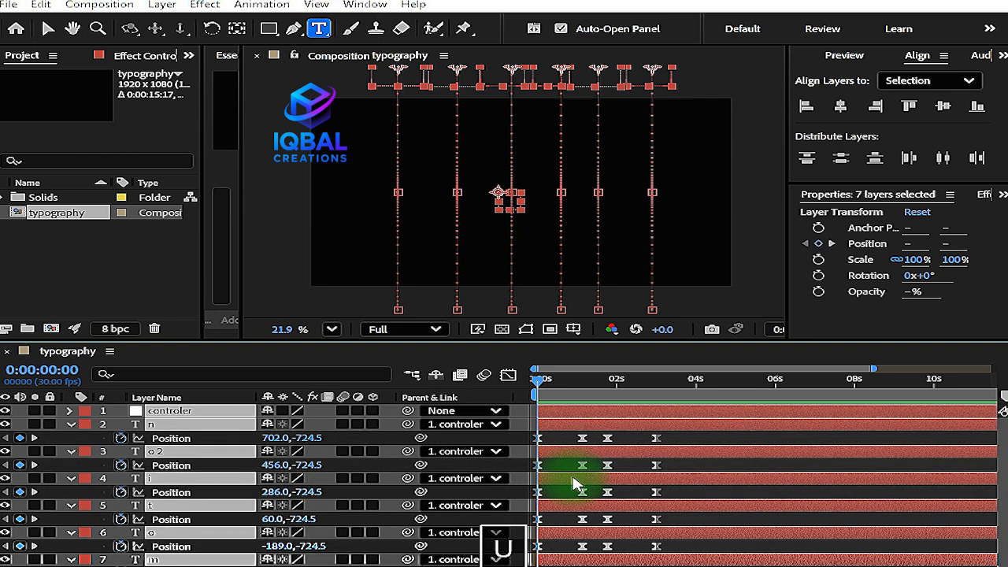
key(ctrl+z)
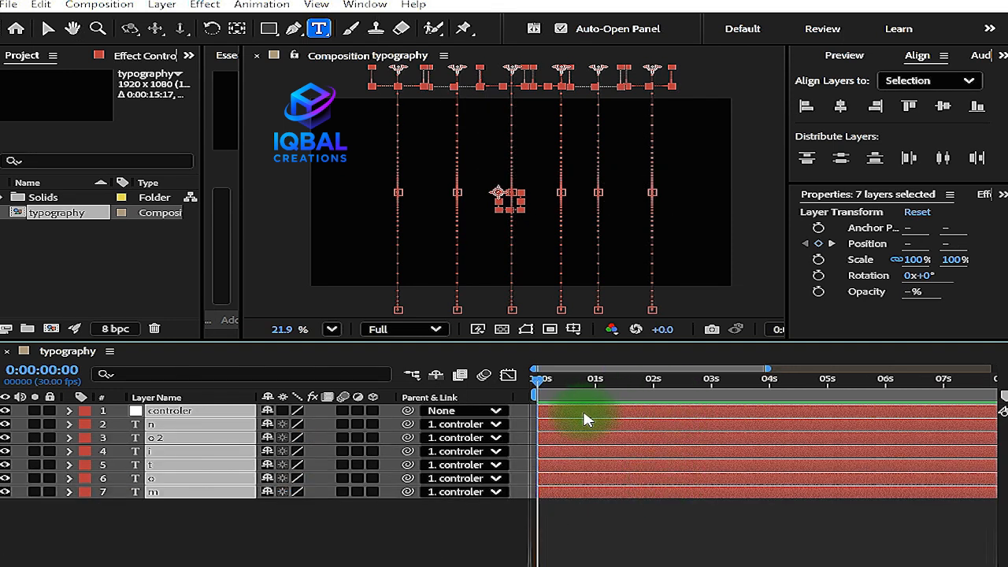
drag(759, 416, 742, 433)
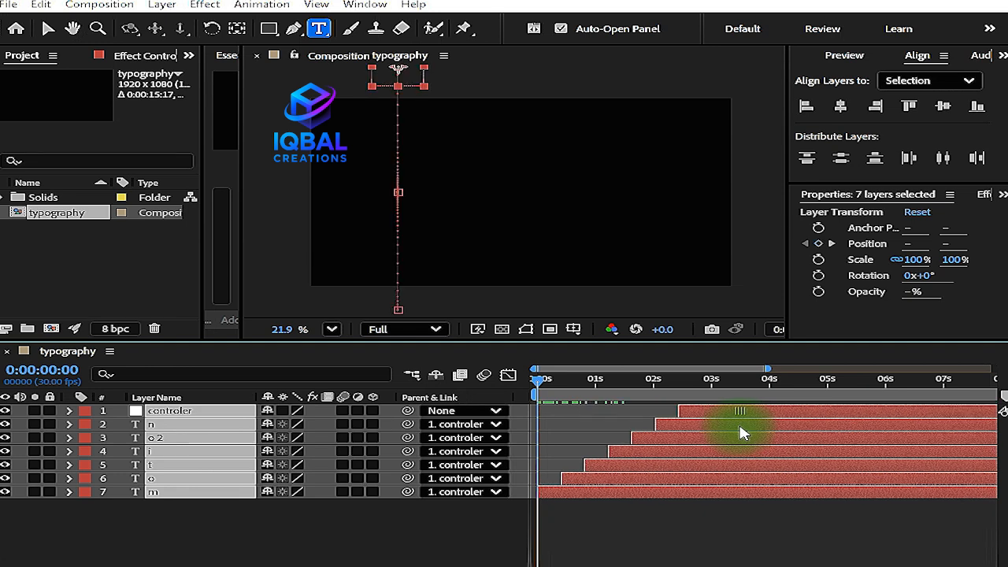
key(space)
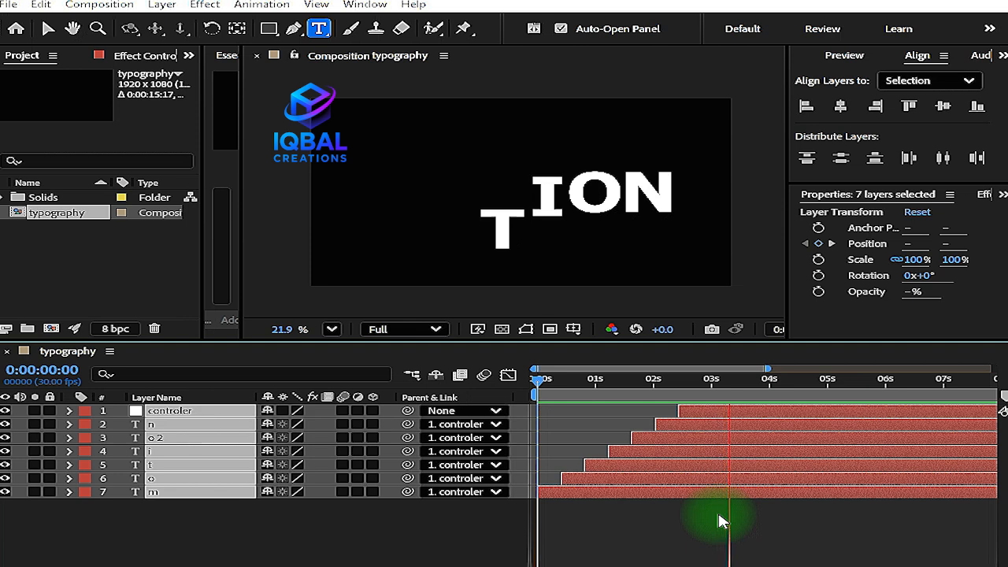
key(space)
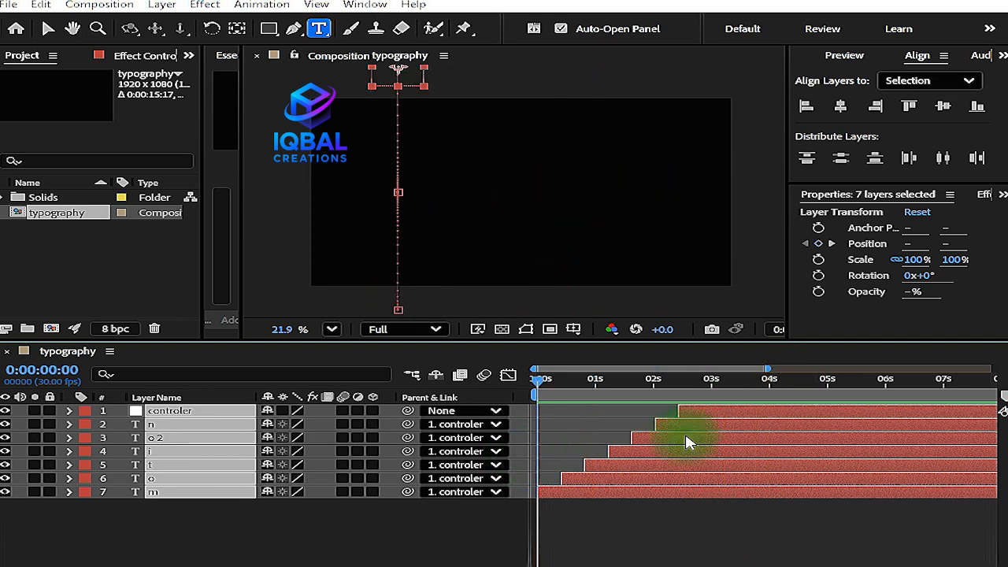
Step: Reveal the letters' keyframes in an enlarged timeline and move the third Position keyframe of all six letters about 0.1 s later
key(u)
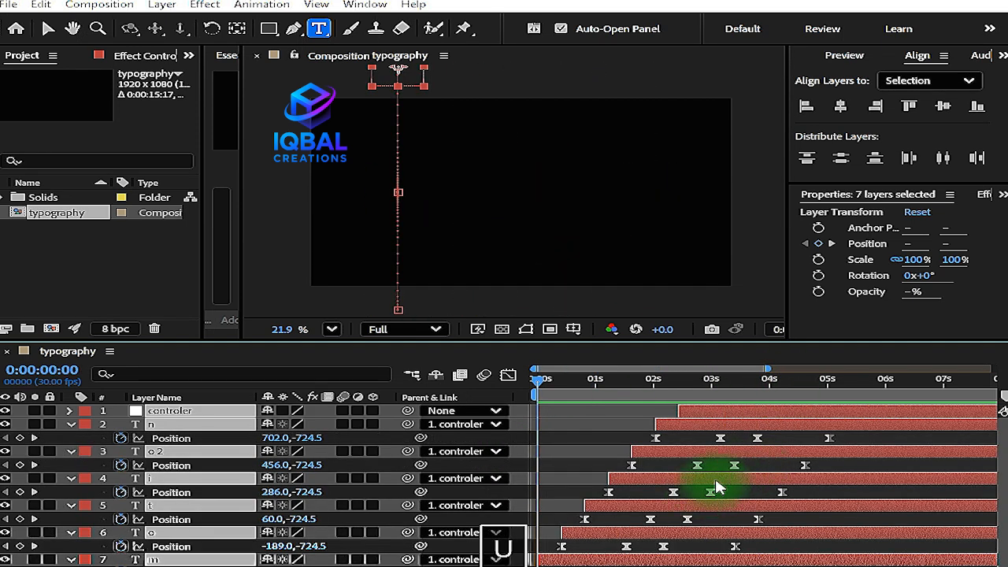
drag(725, 339, 734, 252)
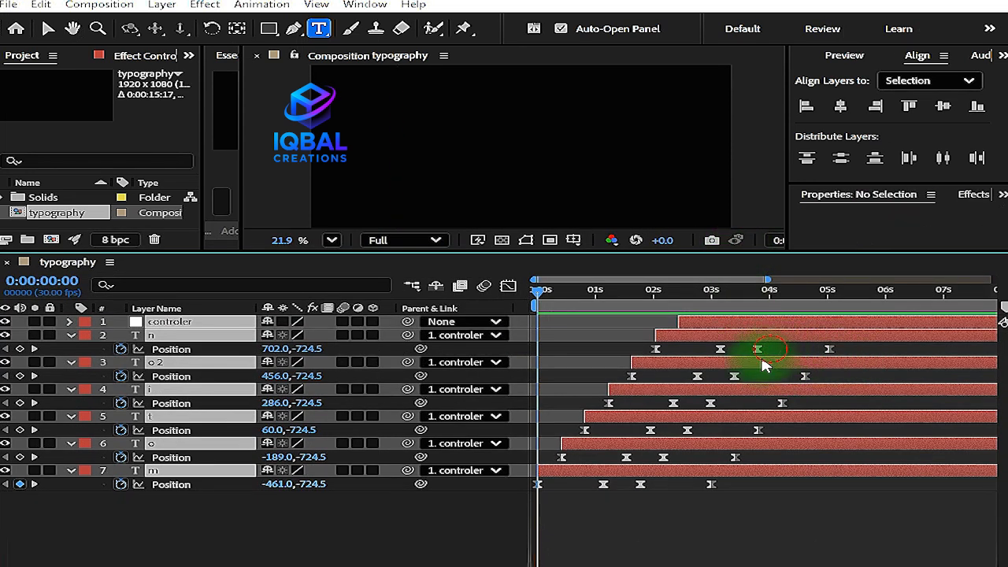
click(771, 352)
click(759, 350)
shift+click(733, 377)
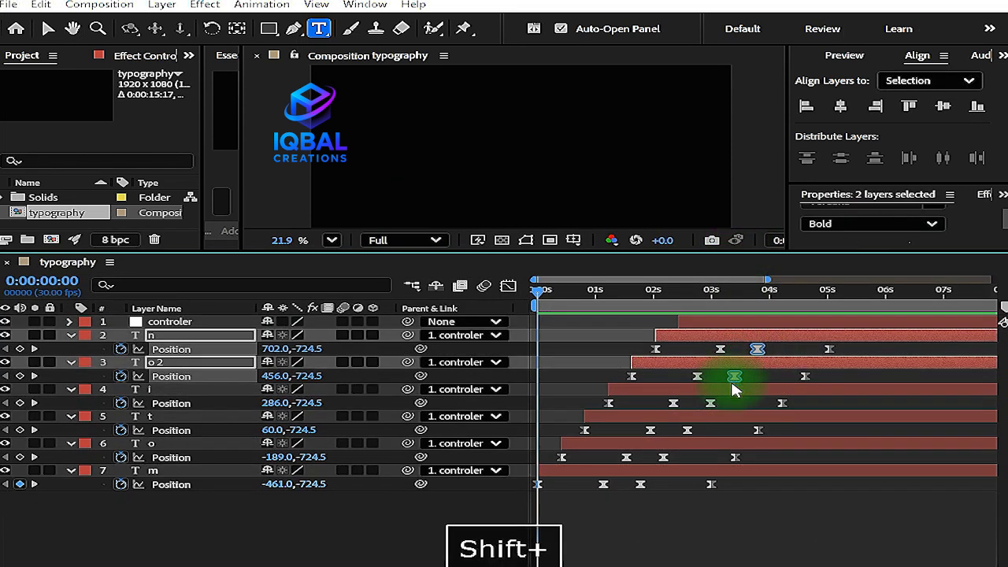
shift+click(711, 403)
shift+click(688, 431)
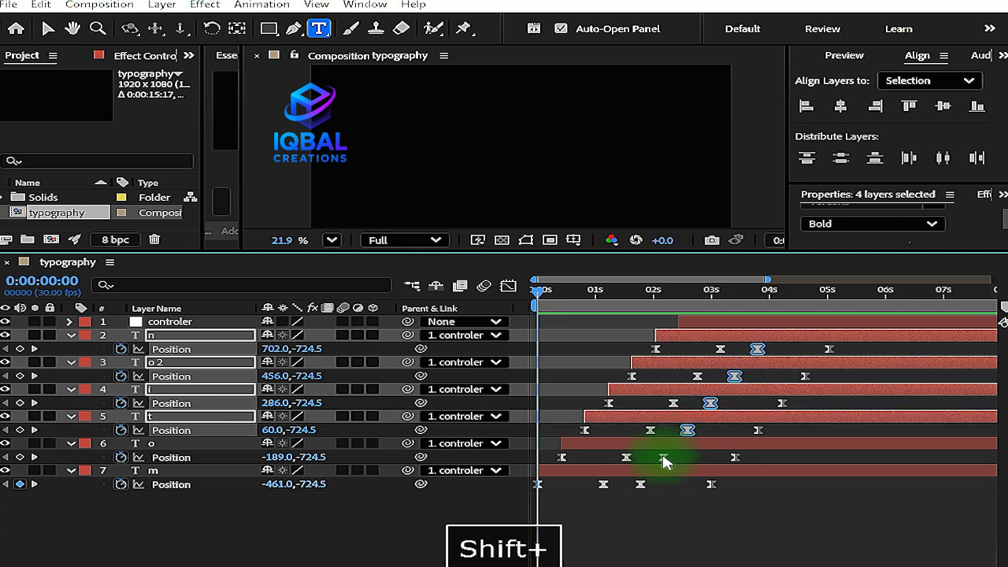
shift+click(664, 457)
shift+click(640, 484)
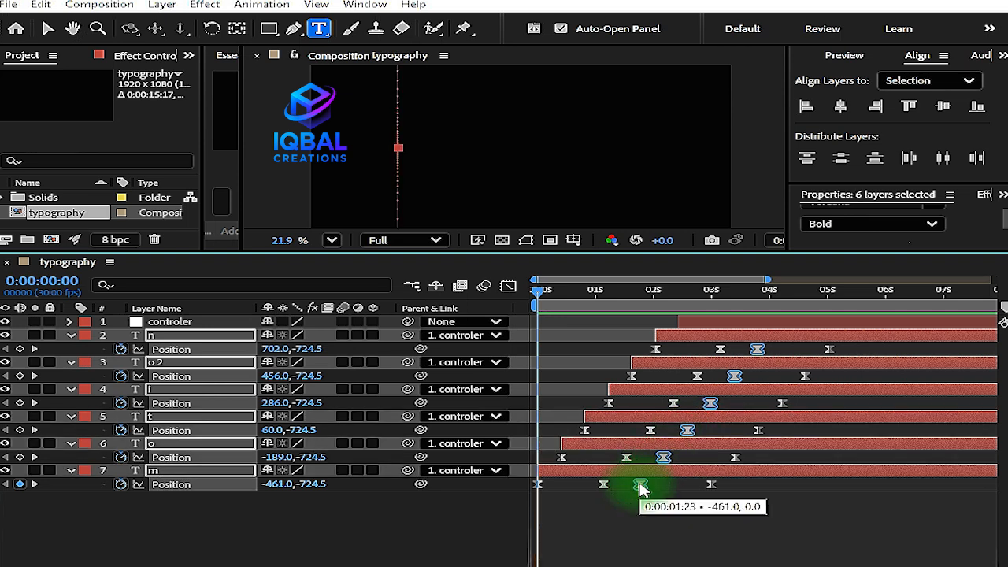
drag(641, 483, 646, 485)
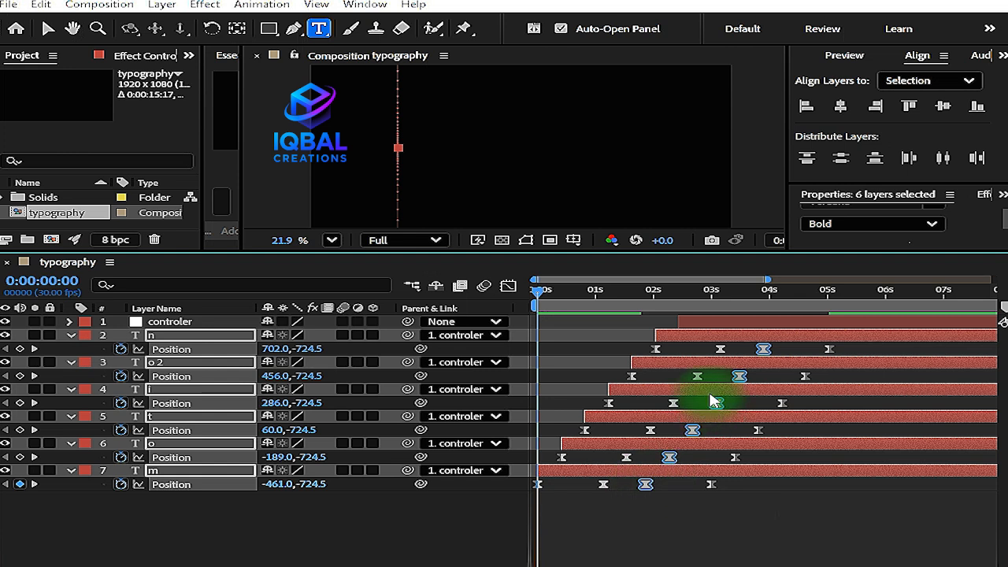
Step: Select every letter's second Position keyframe and stretch the letters' keyframe timing so m's last keyframe falls at about 3.6 s
click(721, 349)
shift+click(698, 377)
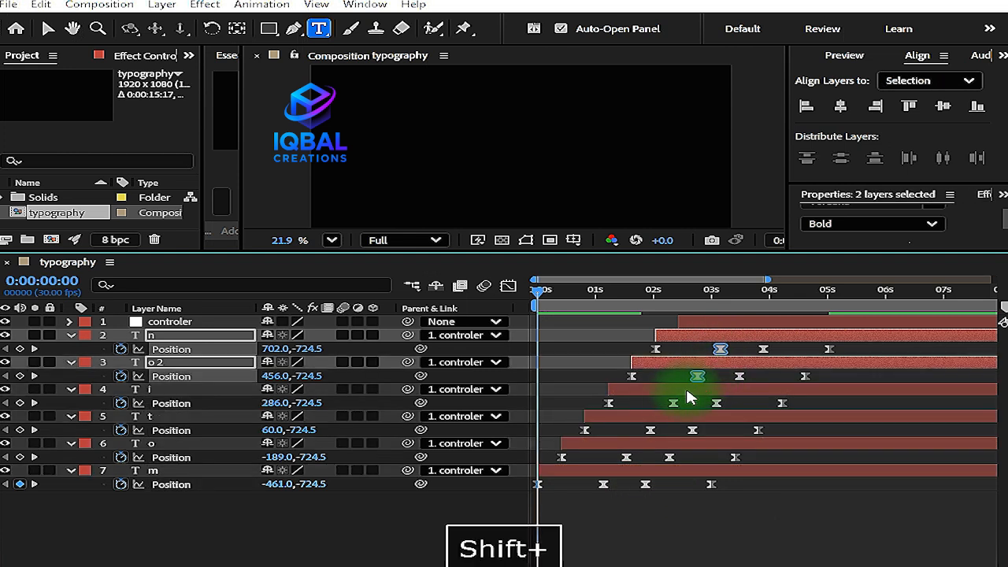
shift+click(673, 404)
shift+click(651, 430)
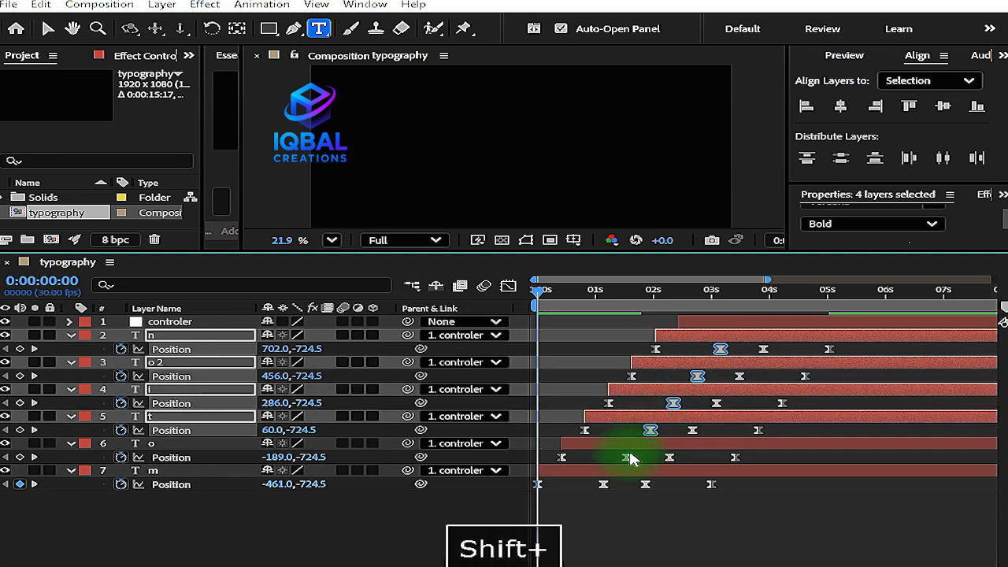
shift+click(626, 457)
shift+click(603, 484)
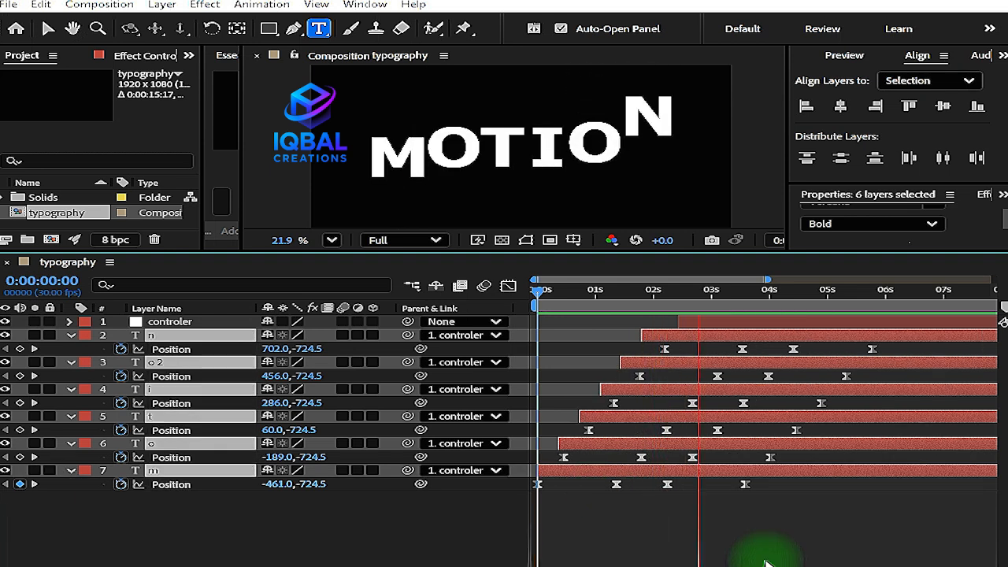
Step: Preview the retimed letter animation and stop playback at 0:00:01:22
key(space)
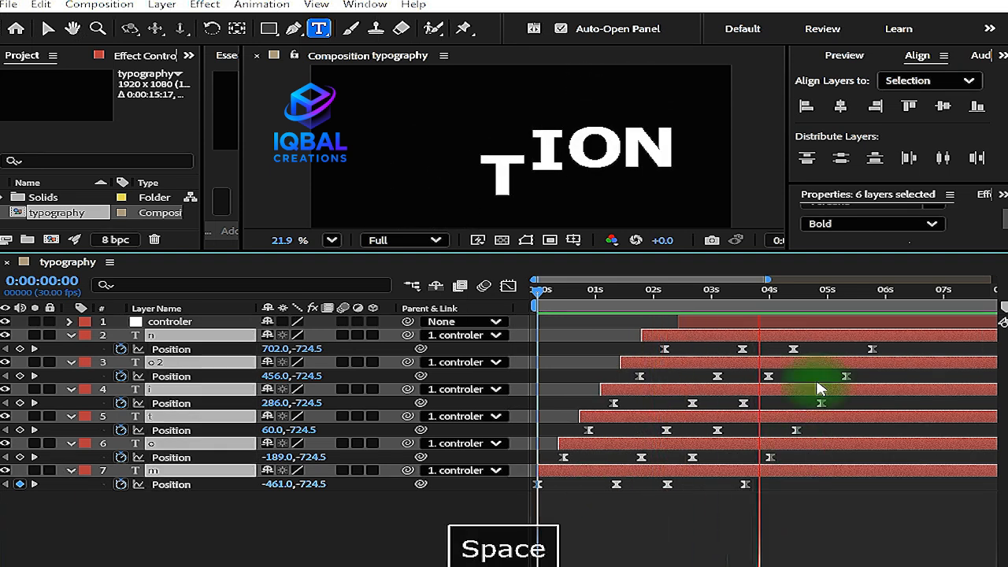
key(space)
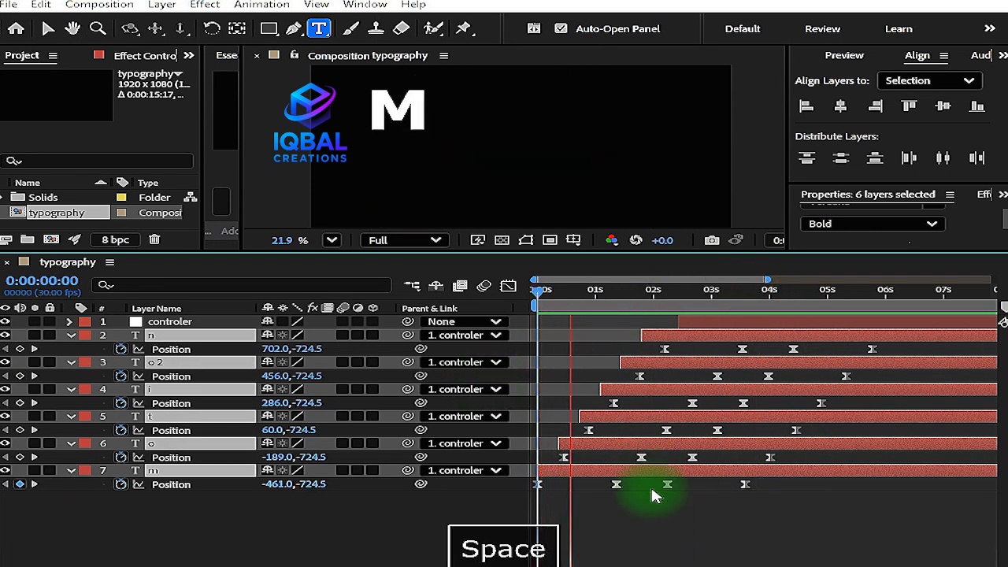
key(space)
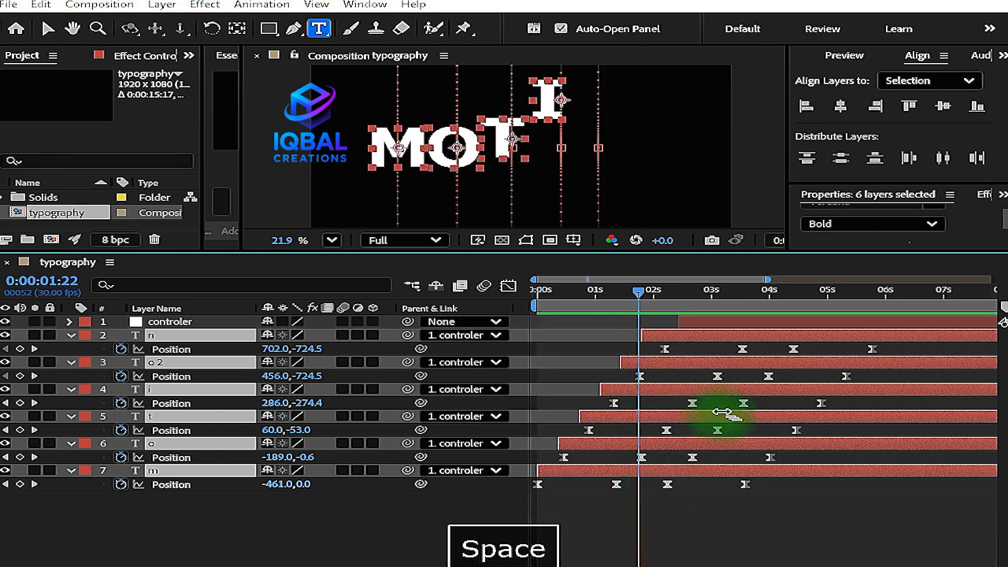
Step: Tighten the stagger of the six letter layers to about 0.3 s apart and preview the animation from the start
mouse_move(719, 412)
mouse_down()
mouse_move(731, 412)
mouse_move(729, 421)
mouse_up()
drag(688, 477, 679, 477)
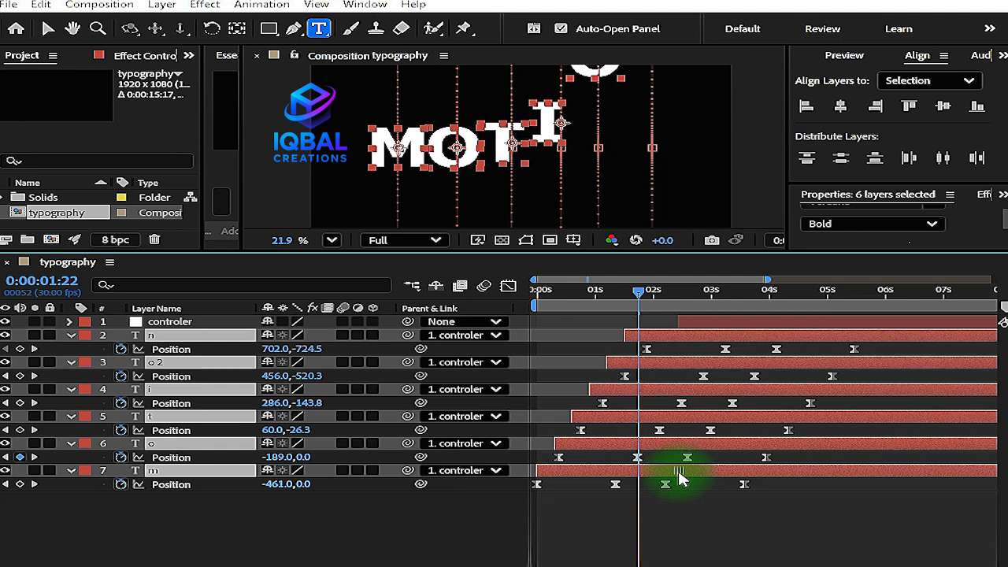
drag(639, 301, 490, 354)
key(space)
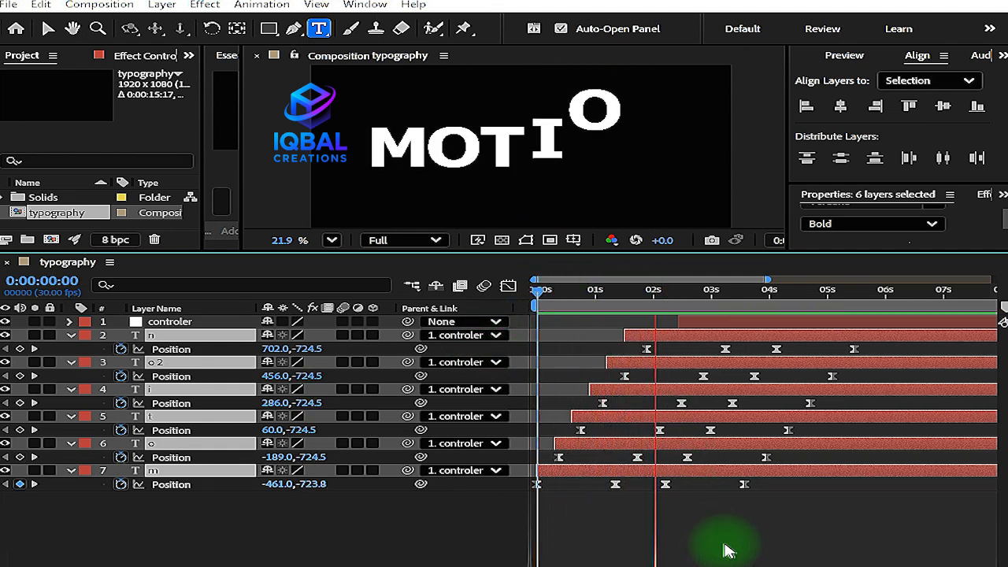
key(space)
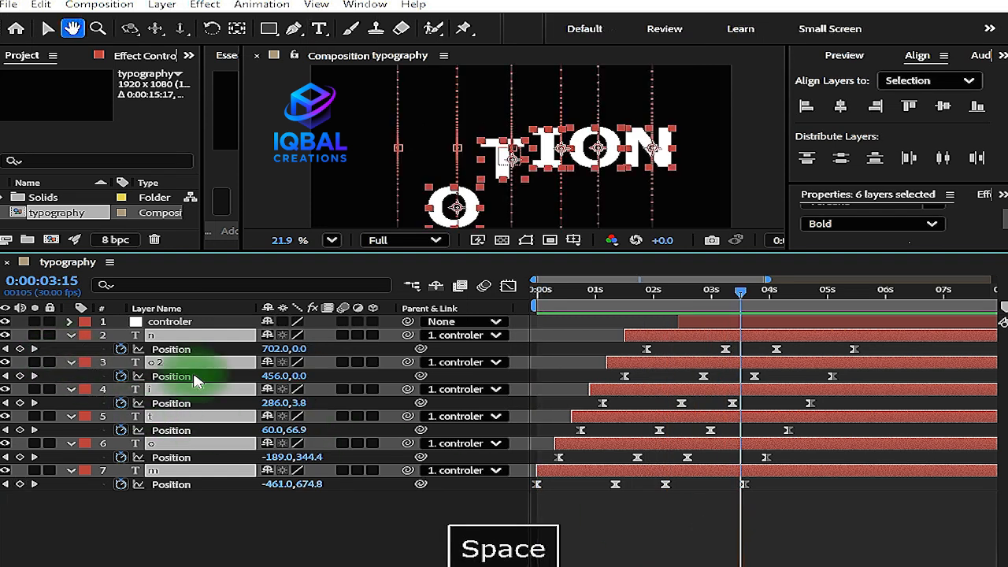
Step: Collapse the letters' Position keyframes and tighten the six letter layers' stagger to about 0.2 s apart
key(u)
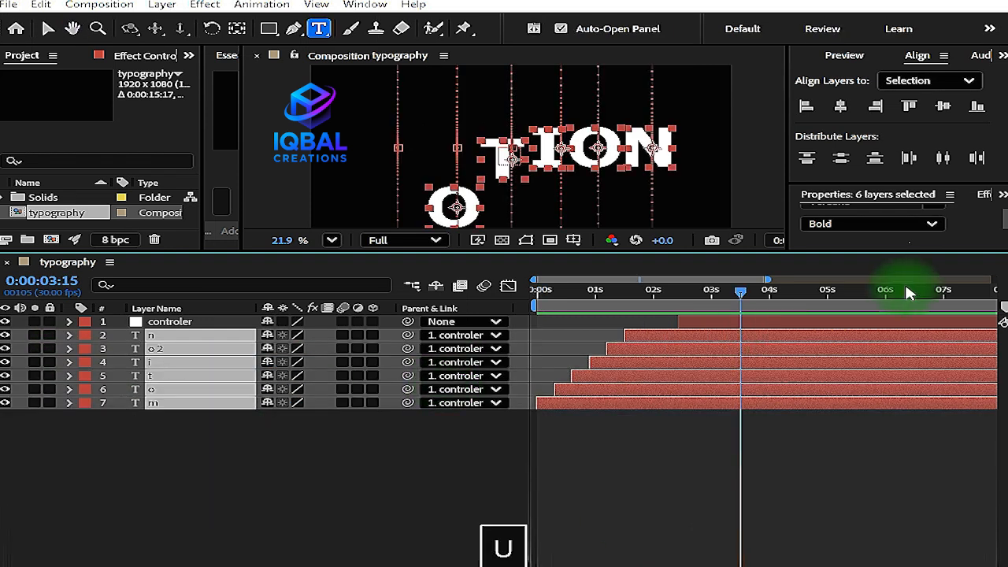
drag(595, 564, 569, 562)
drag(675, 293, 448, 392)
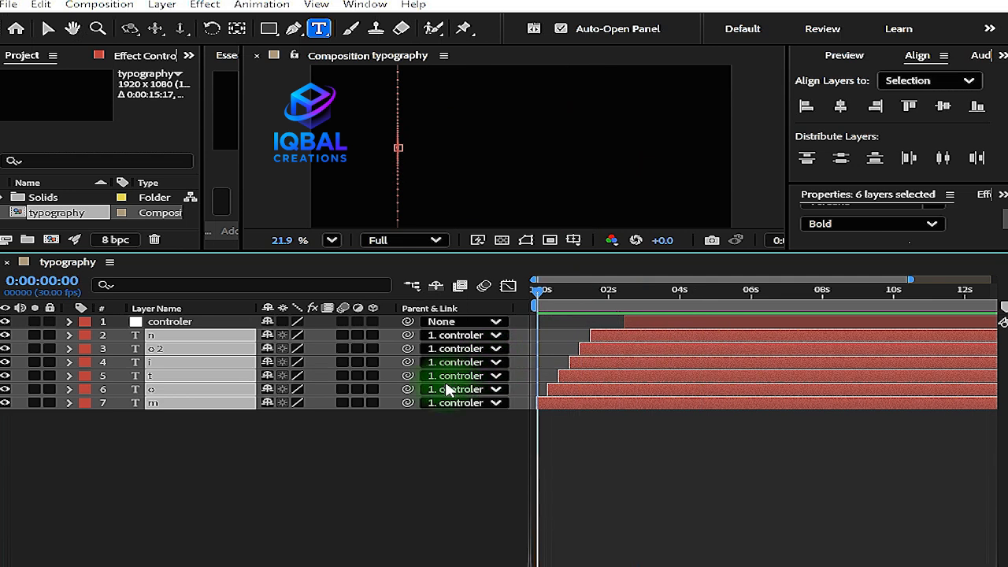
key(F9)
drag(540, 286, 637, 311)
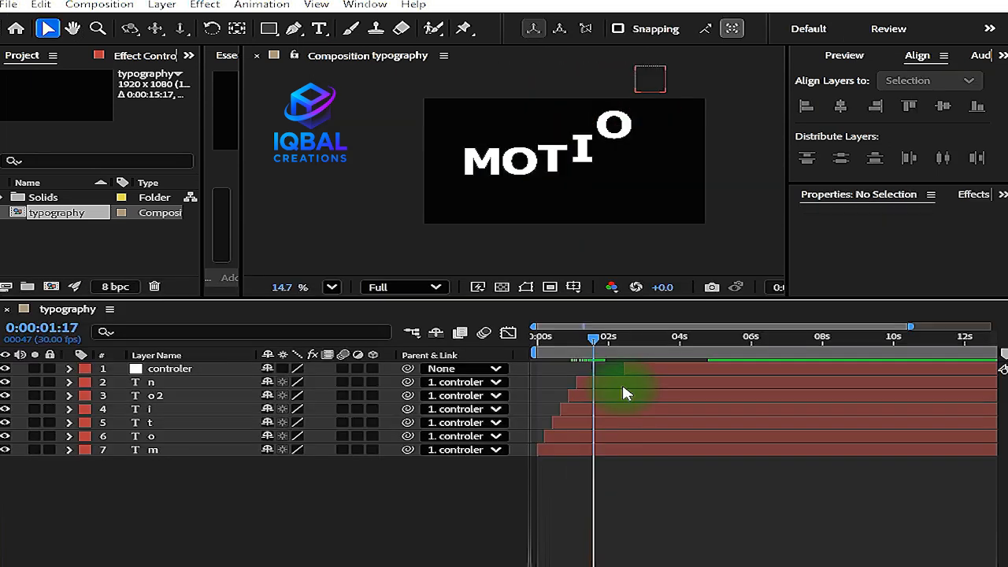
click(622, 382)
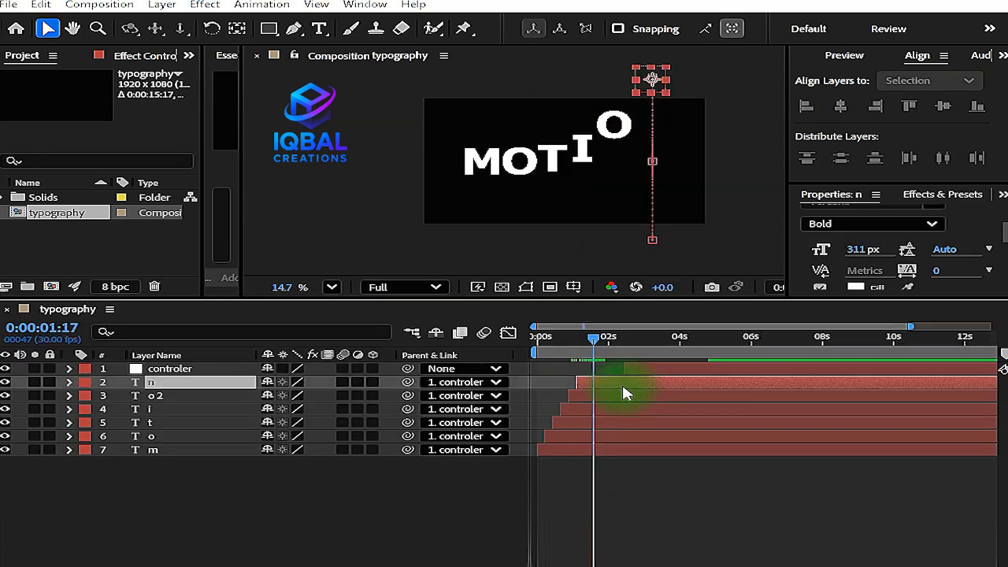
key(Caps_Lock)
click(624, 451)
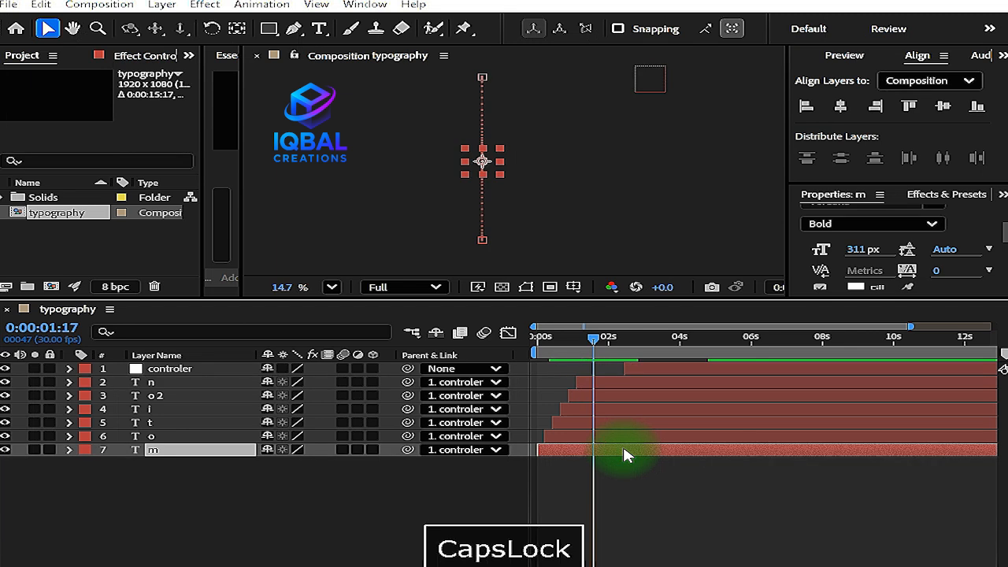
key(Tab)
key(Caps_Lock)
click(743, 474)
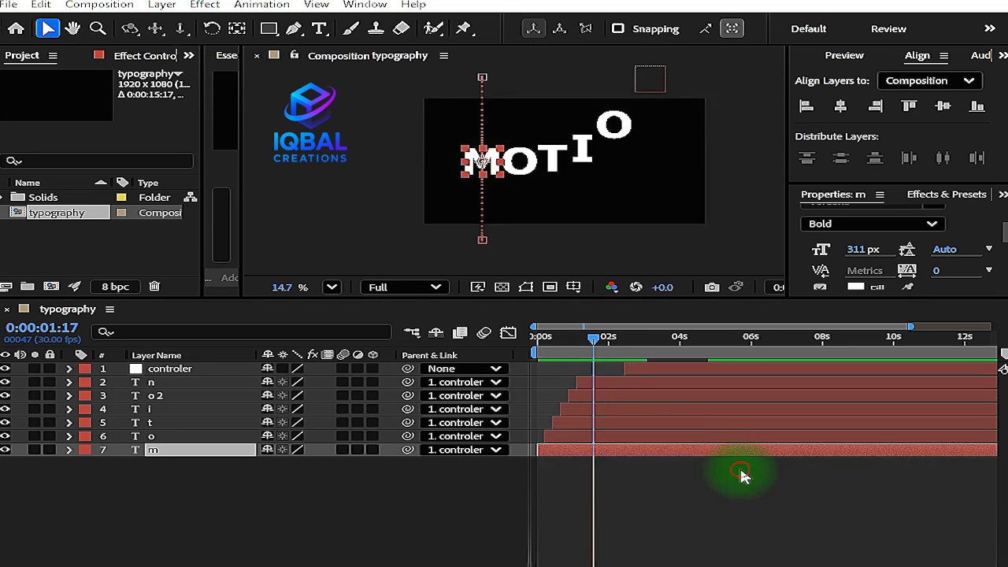
Step: Trim the starts of the six letter layers at 0:00:01:17 and move them to begin at 0:00:00:00
click(689, 448)
shift+click(662, 385)
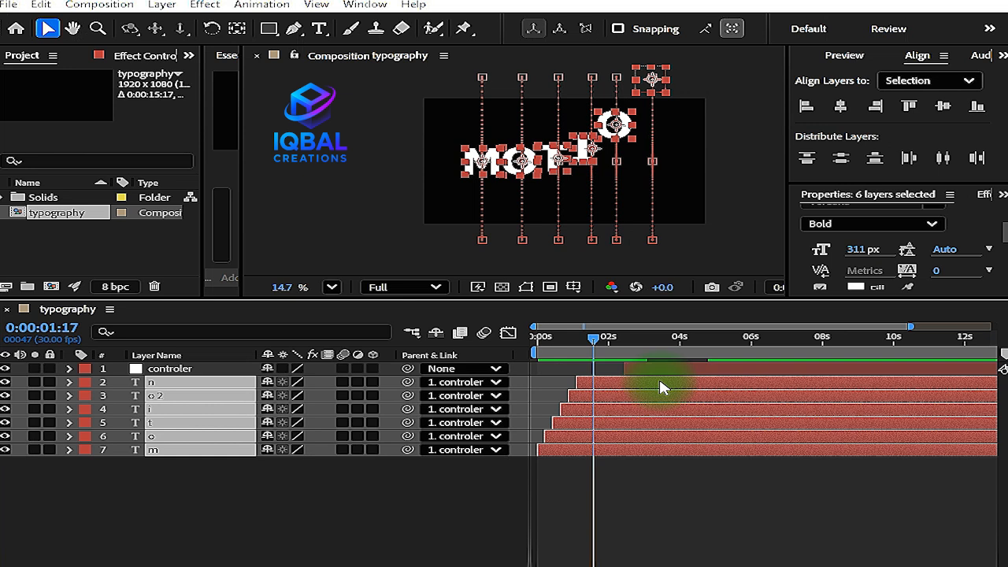
key(alt+bracketleft)
drag(594, 336, 523, 347)
key(bracketleft)
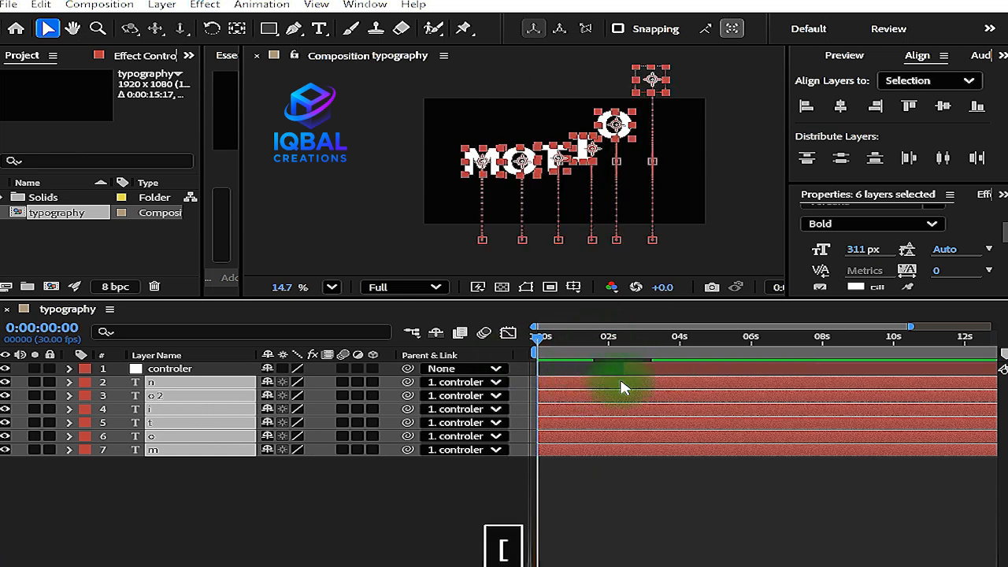
Step: Make the controler layer start at 0:00:00:00, preview the animation and return to the first frame
click(646, 371)
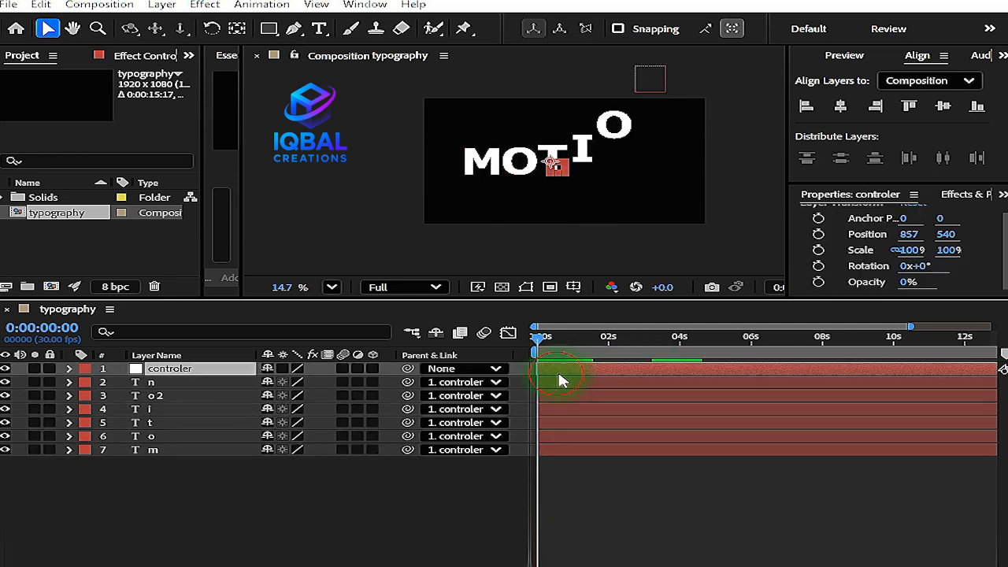
key(space)
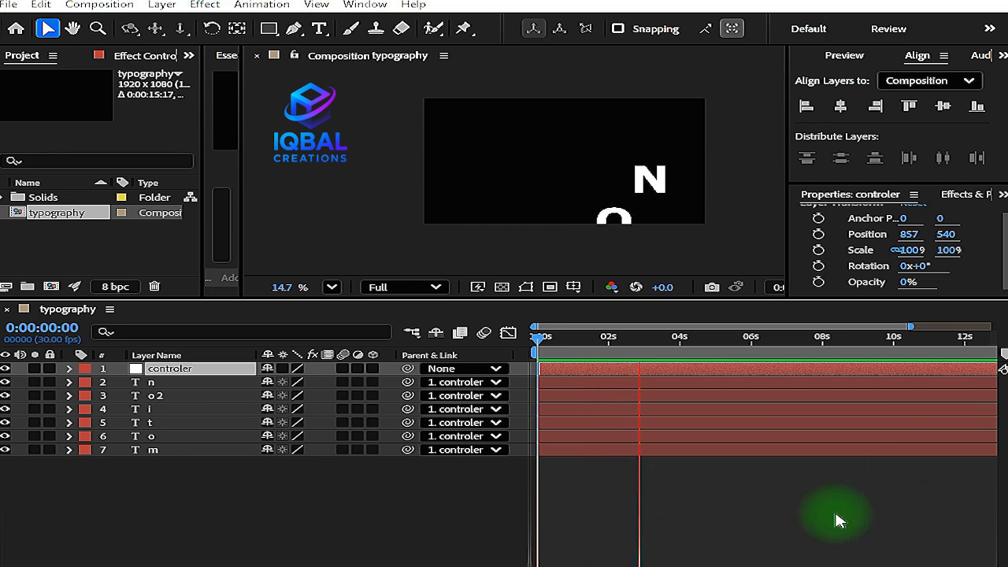
key(space)
drag(737, 334, 527, 446)
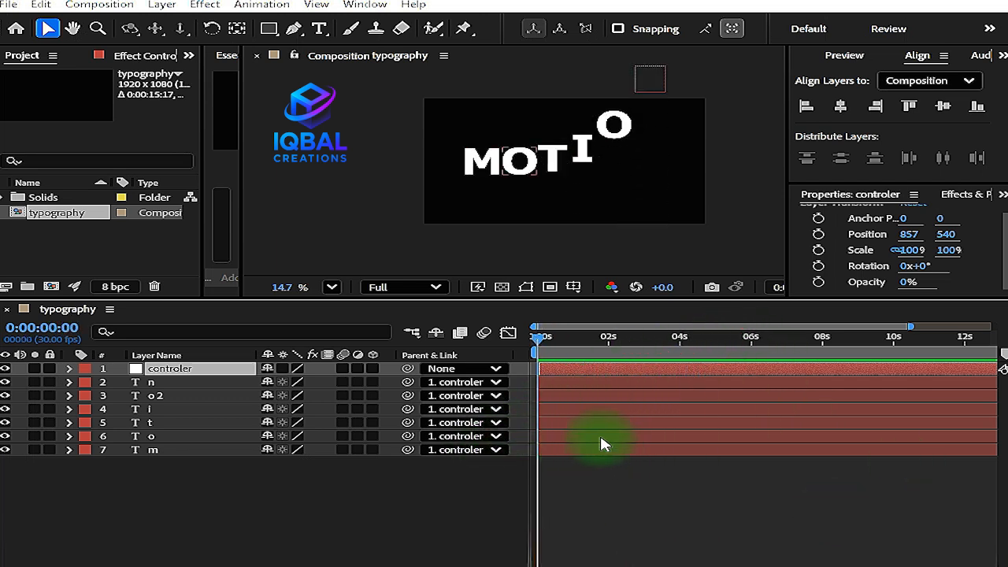
Step: Reveal the keyframes of the six letter layers and add a loopOut() expression to the Position of n
key(ctrl+a)
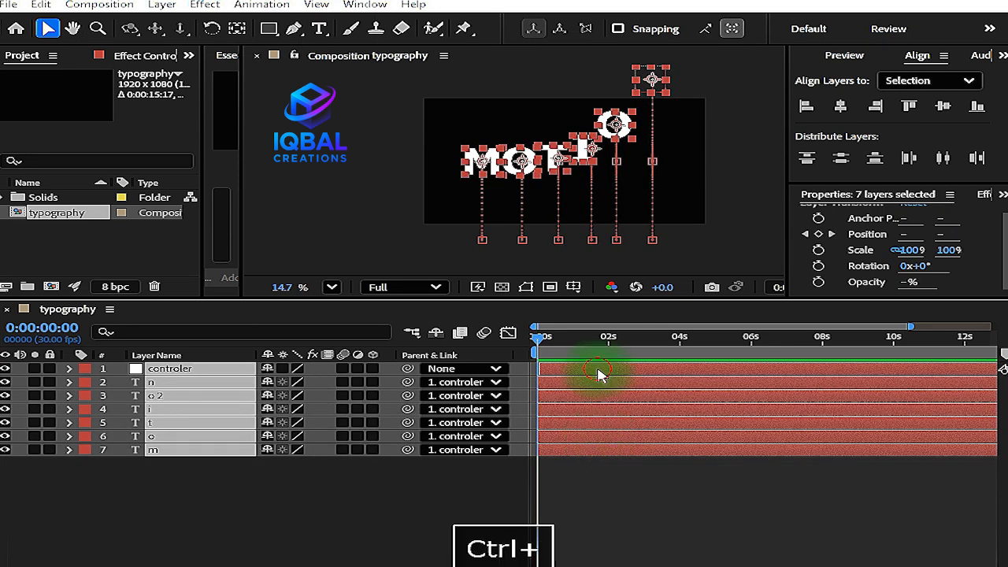
ctrl+click(599, 374)
key(u)
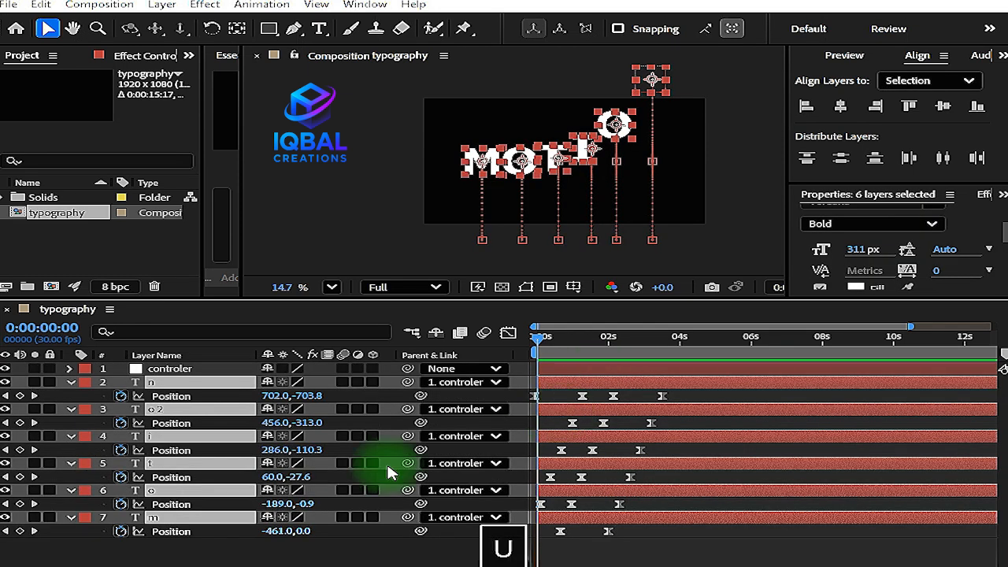
alt+click(122, 398)
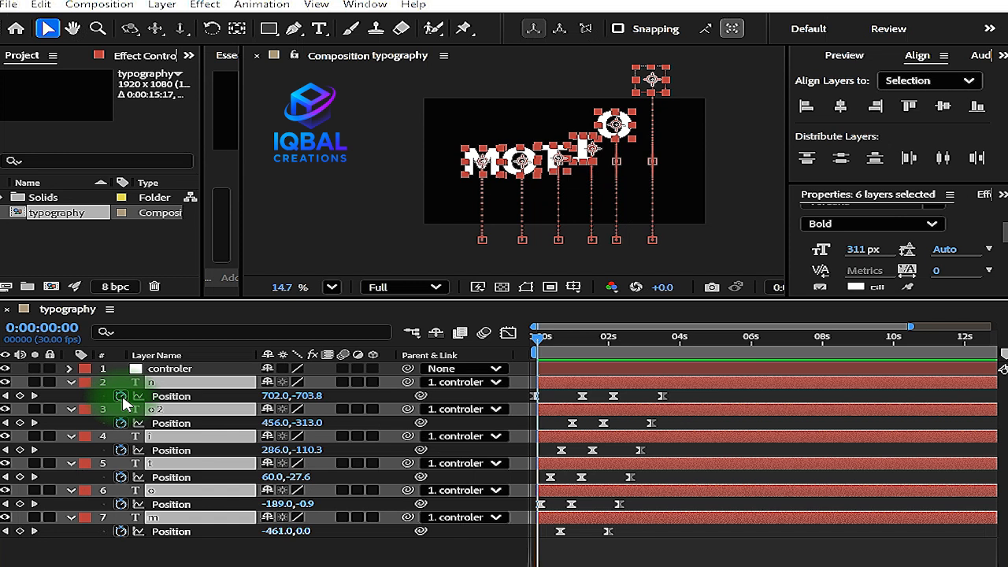
alt+click(121, 395)
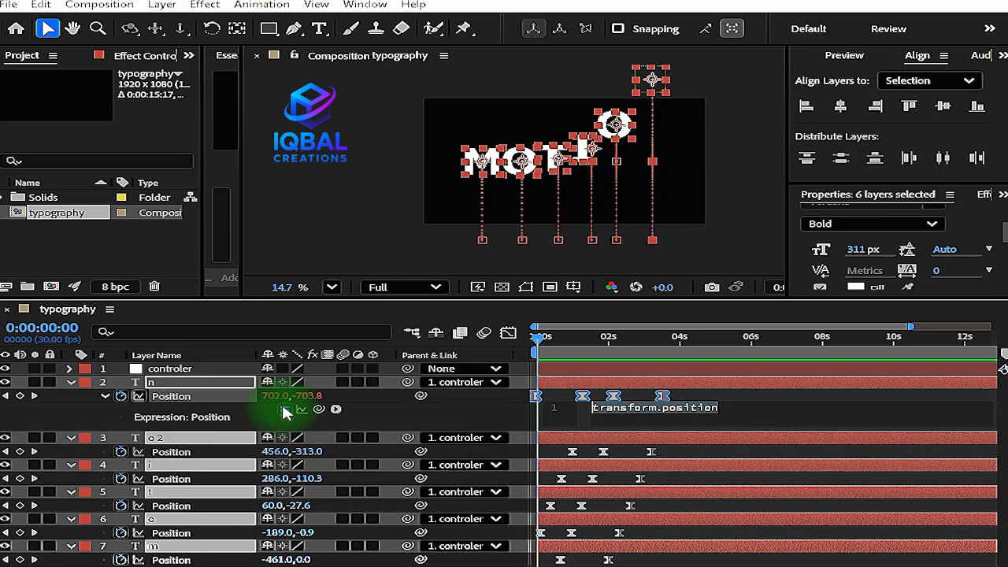
text(loopout)
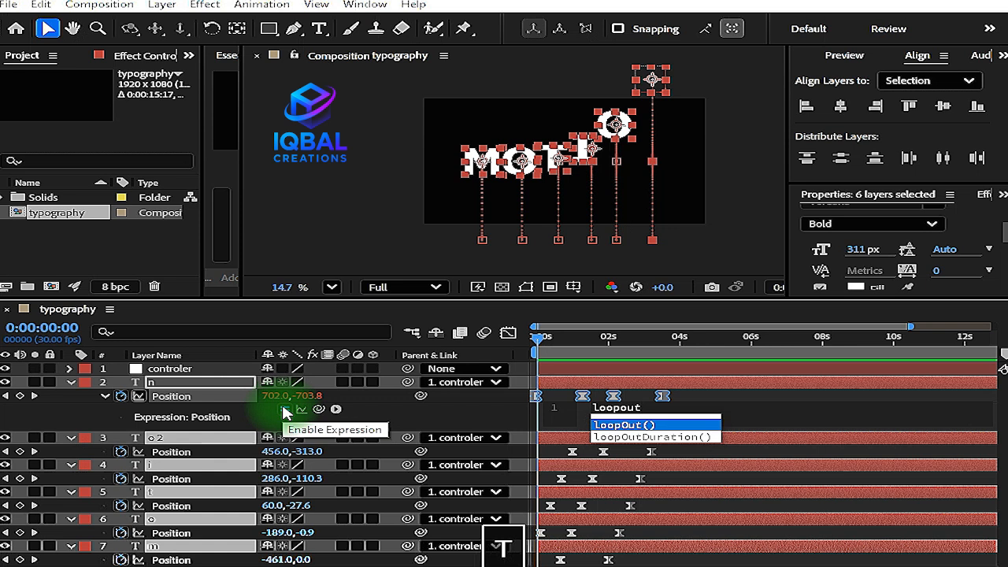
click(675, 434)
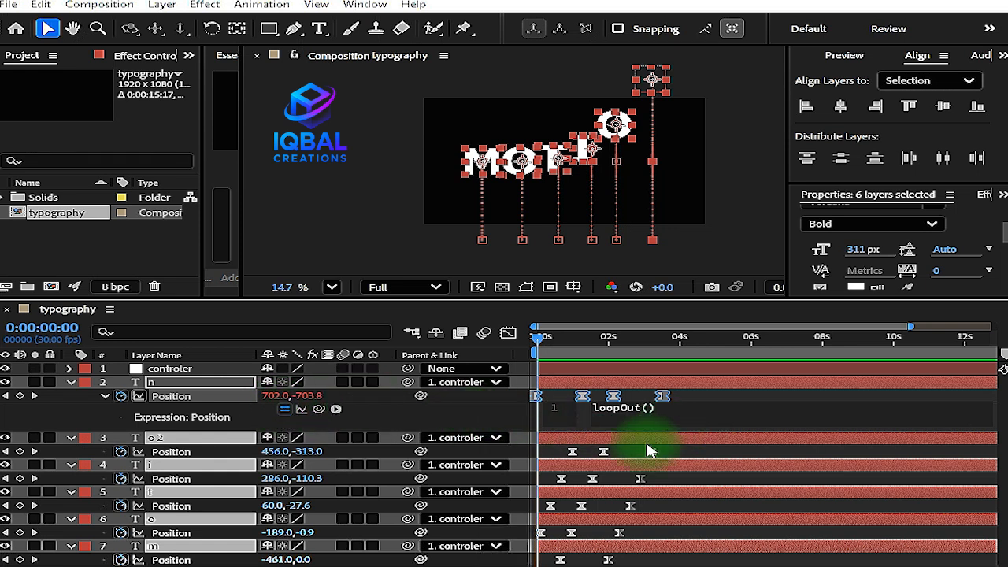
click(479, 422)
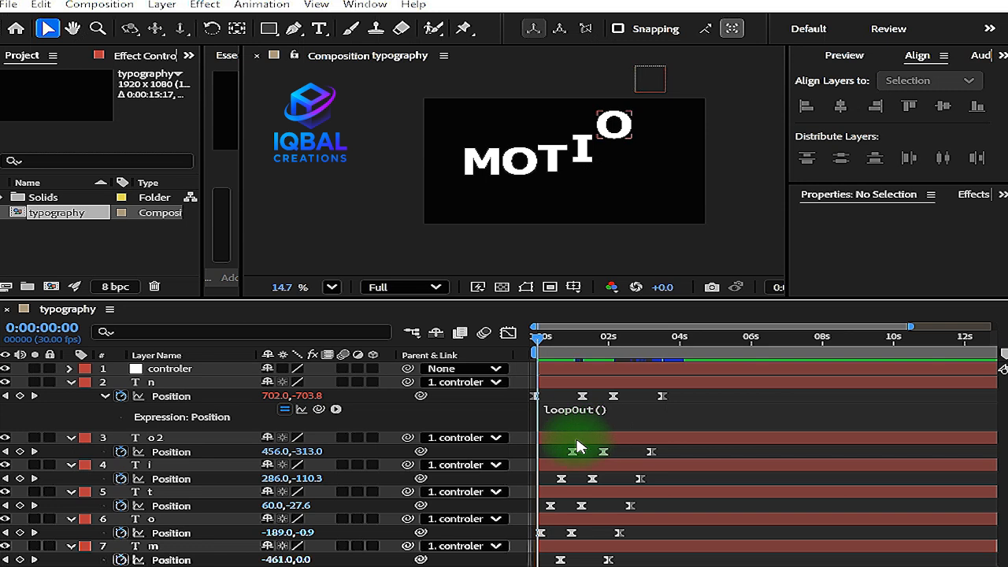
Step: Select the o 2 layer and preview the animation from the start to check the looping n
click(577, 445)
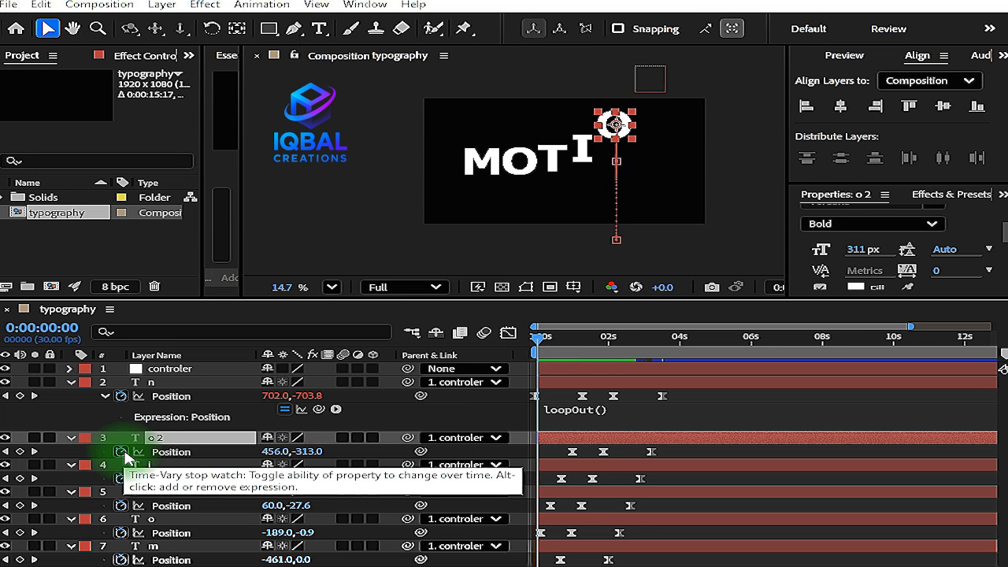
key(F9)
mouse_move(541, 344)
mouse_down()
mouse_move(574, 342)
mouse_move(548, 337)
mouse_move(528, 351)
mouse_up()
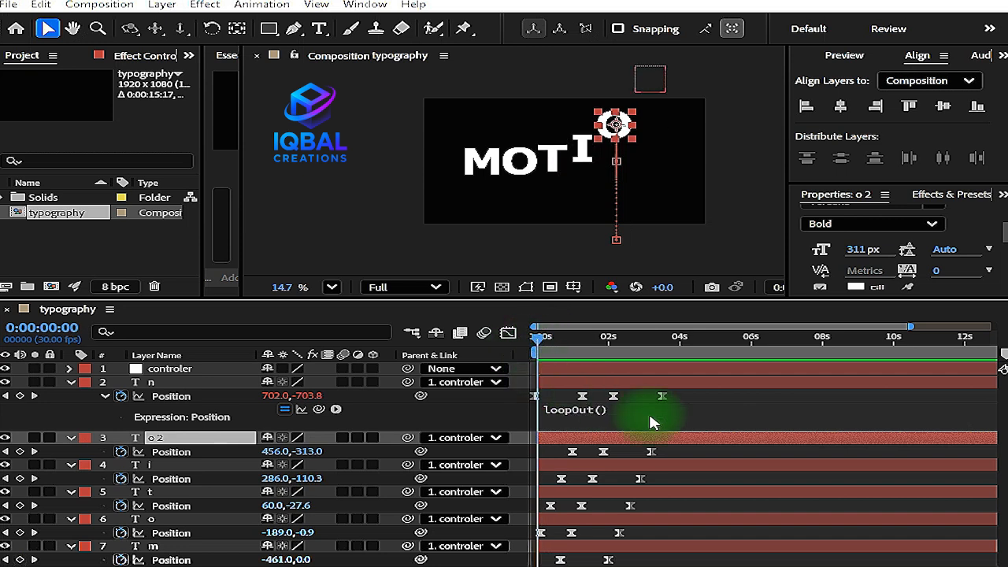
key(space)
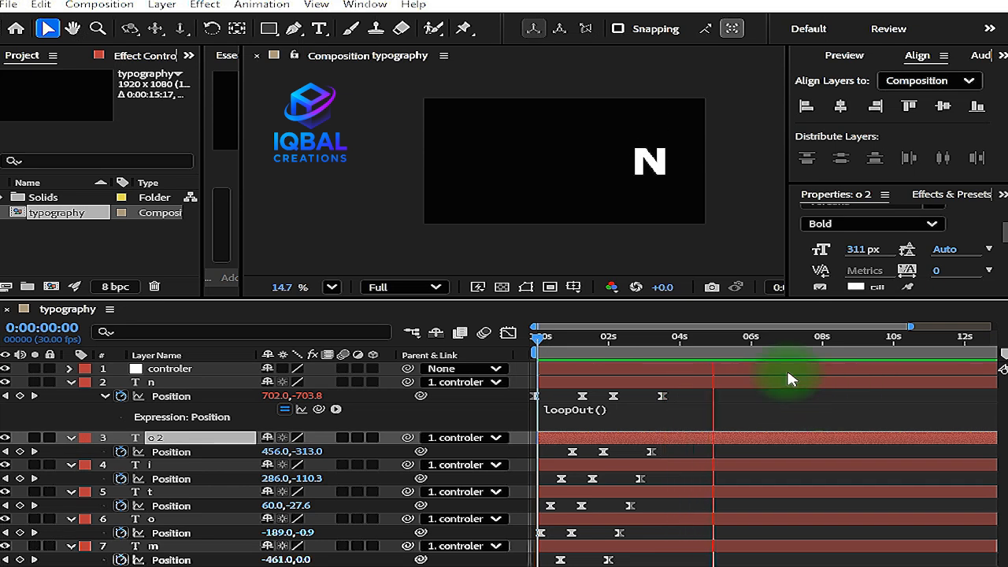
key(space)
key(space)
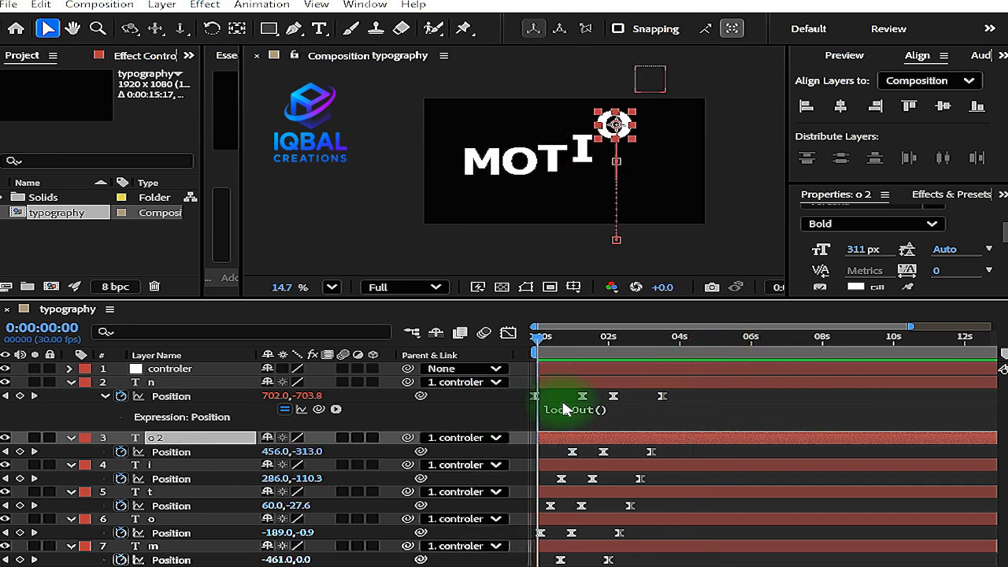
Step: Copy the loopOut() expression from n and apply it to the Position of o 2
click(579, 409)
click(615, 408)
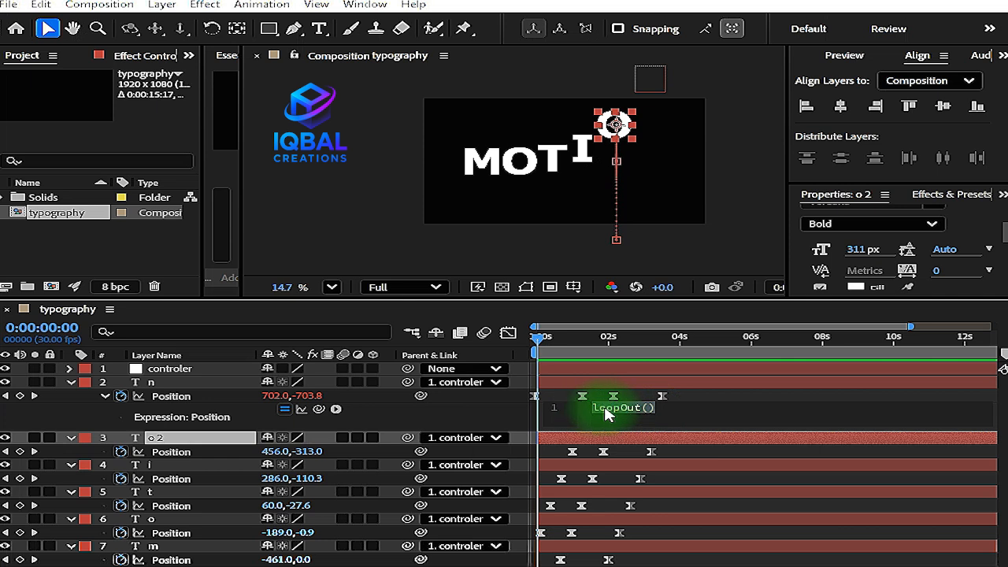
key(ctrl+c)
click(170, 451)
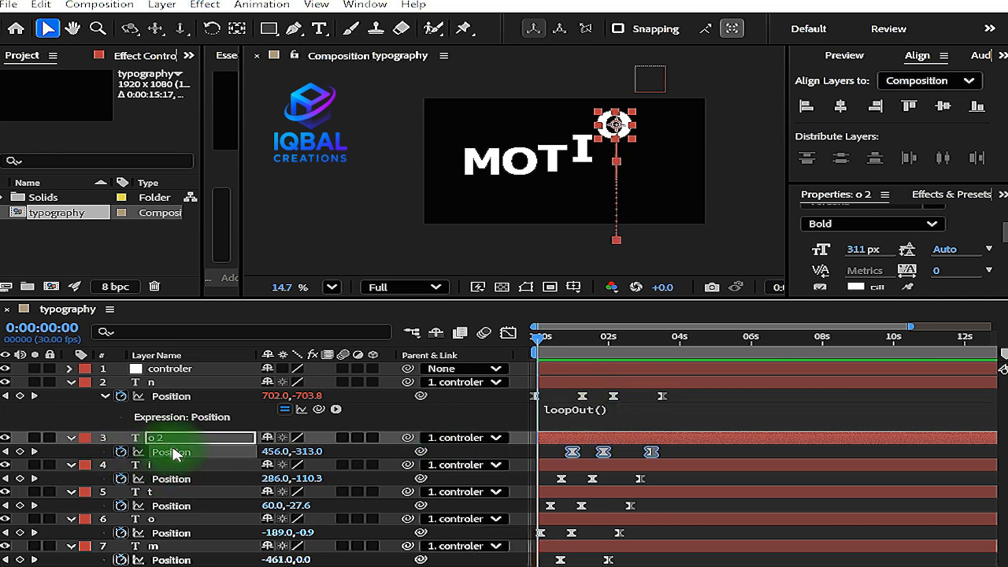
alt+click(123, 455)
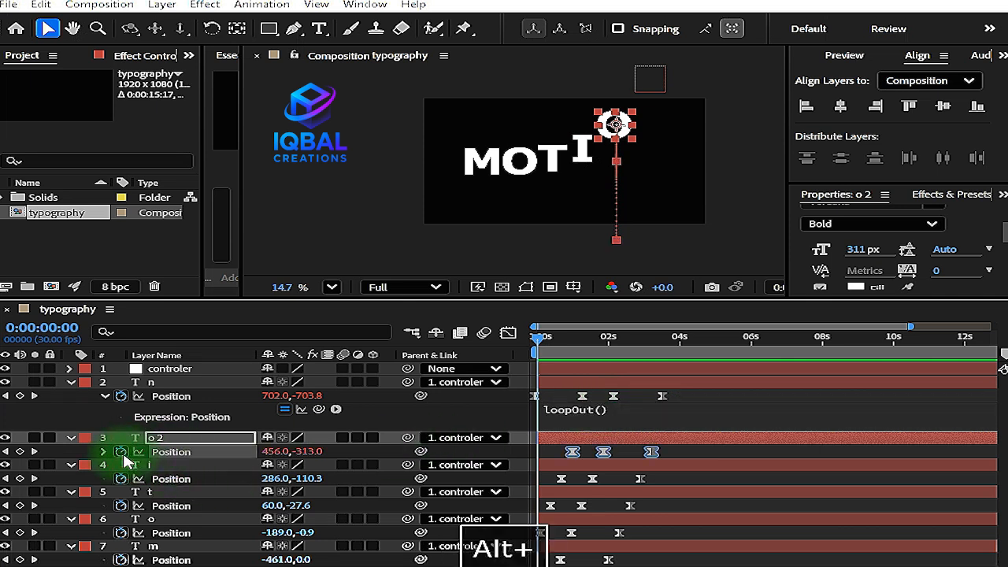
key(ctrl+v)
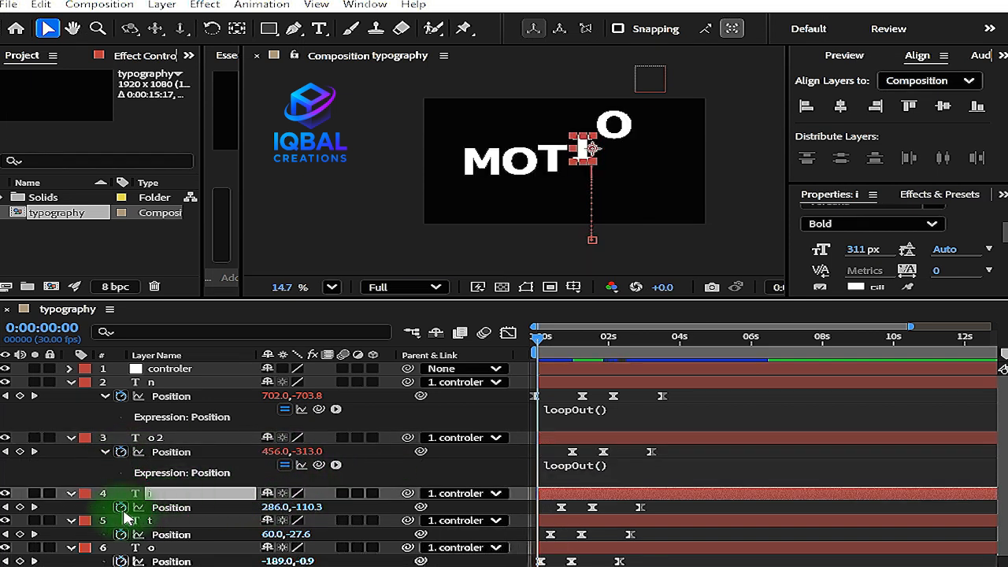
Step: Paste the loopOut() expression onto the Position of the i and t layers
alt+click(120, 508)
key(ctrl+v)
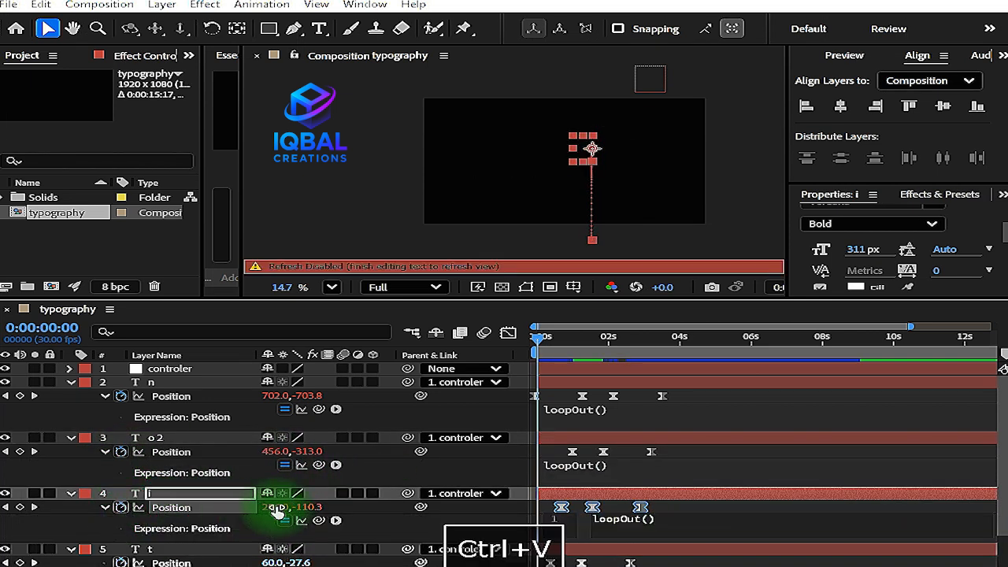
scroll(276, 510, down, 2)
click(195, 505)
alt+click(120, 512)
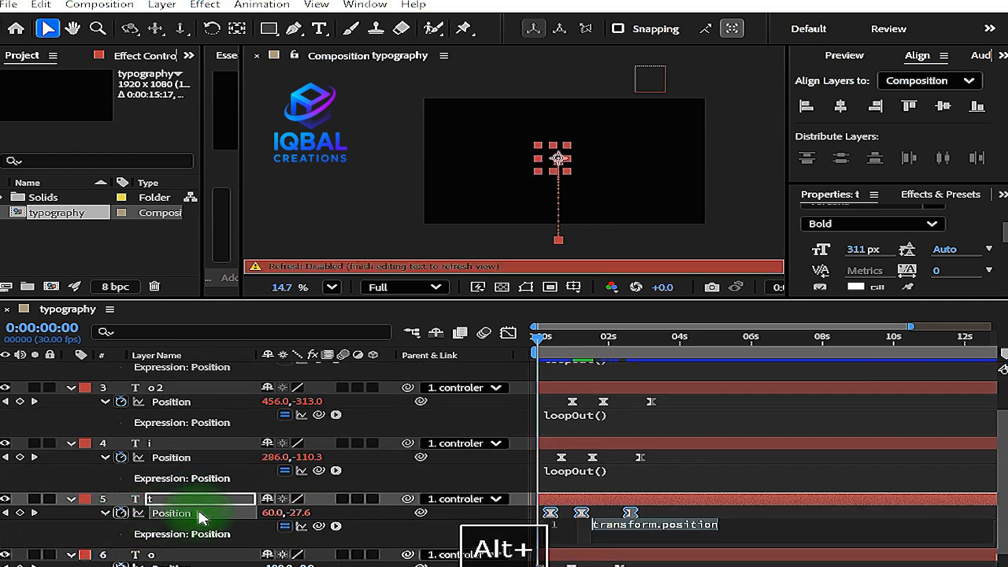
key(ctrl+v)
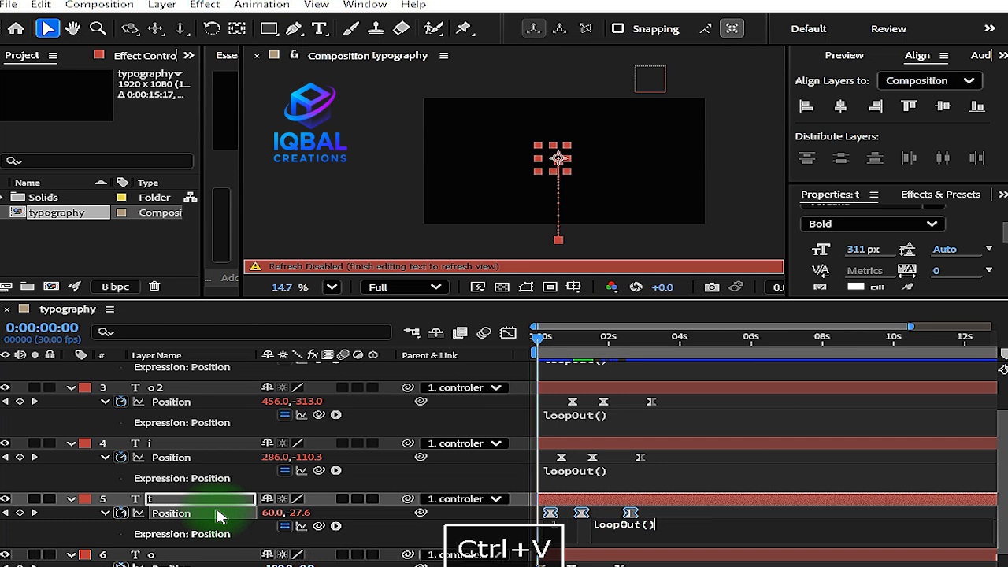
Step: Paste the loopOut() expression onto the Position of the o and m layers
scroll(219, 516, down, 1)
click(217, 527)
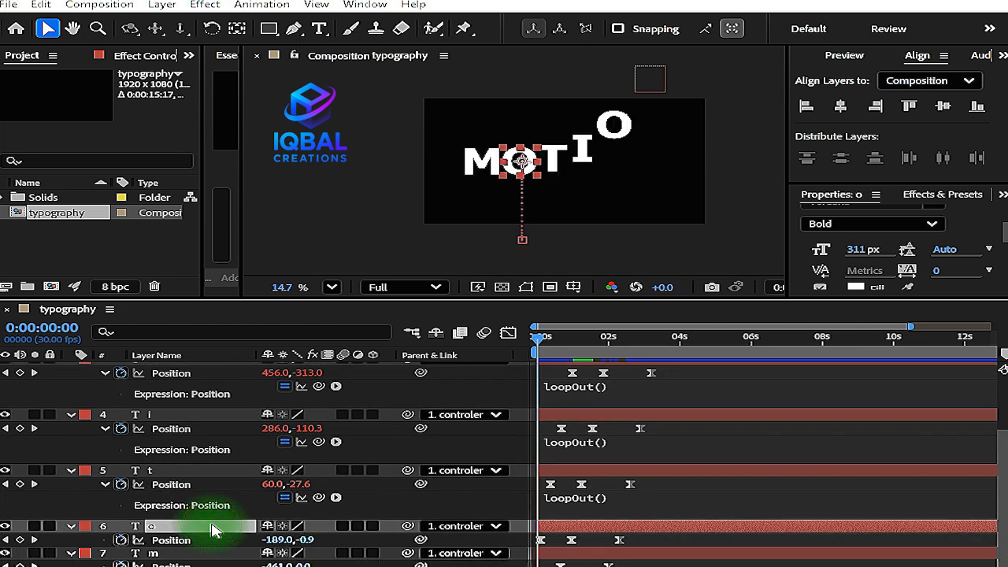
alt+click(121, 540)
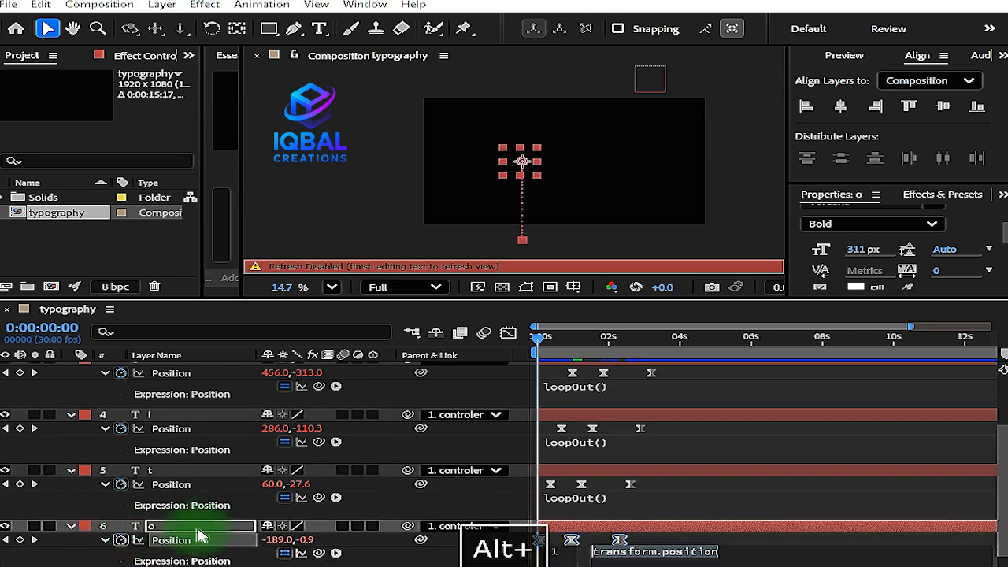
click(197, 529)
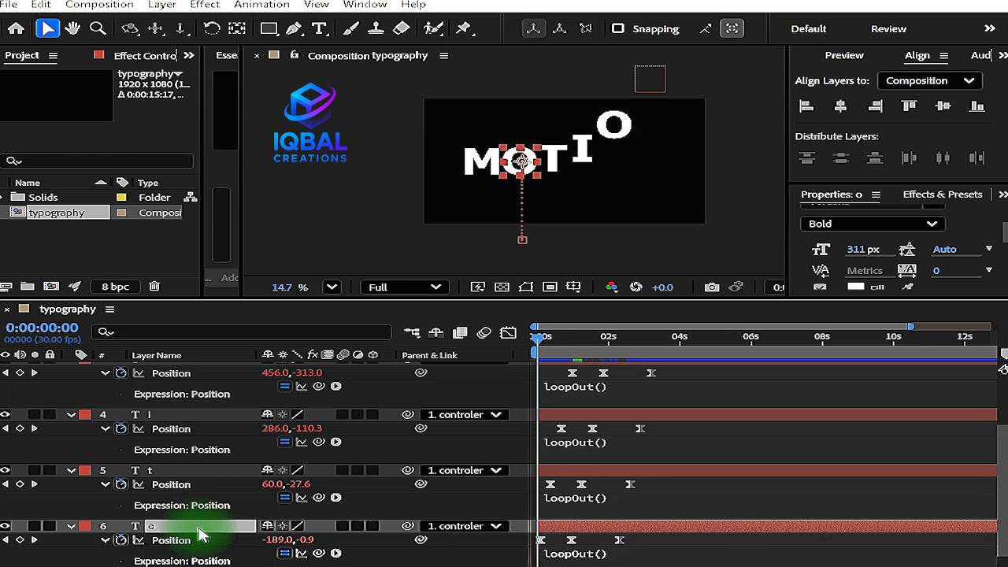
scroll(198, 529, down, 1)
click(195, 552)
scroll(157, 556, down, 1)
alt+click(121, 554)
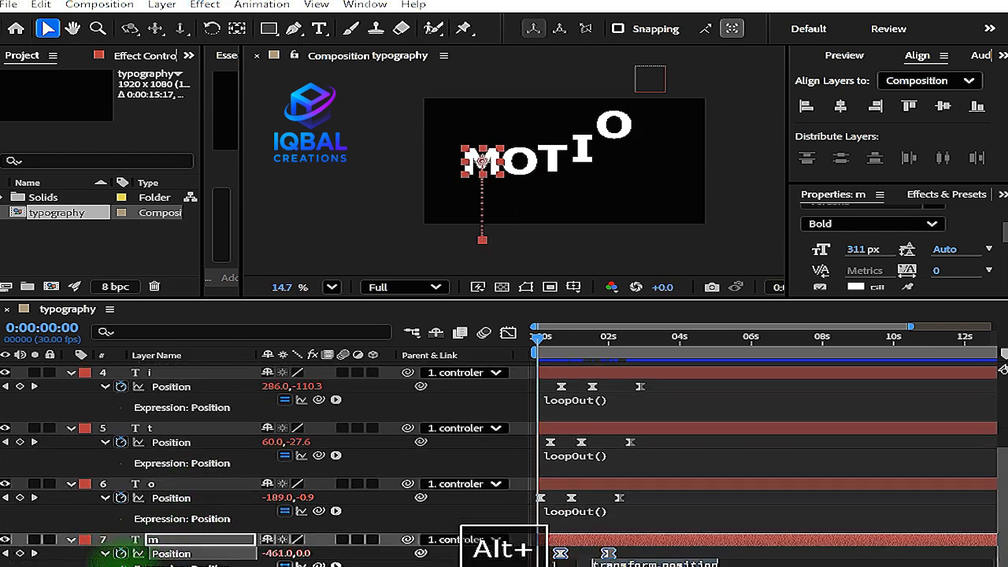
key(ctrl+v)
click(157, 541)
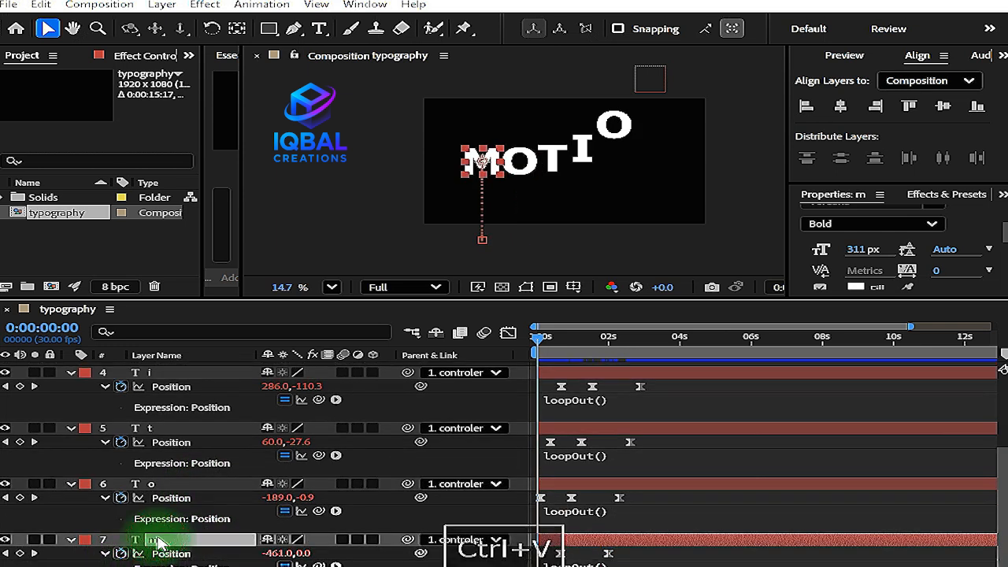
Step: Preview the looping animation of all six letters across the full timeline and stop at 0:00:11:19
key(space)
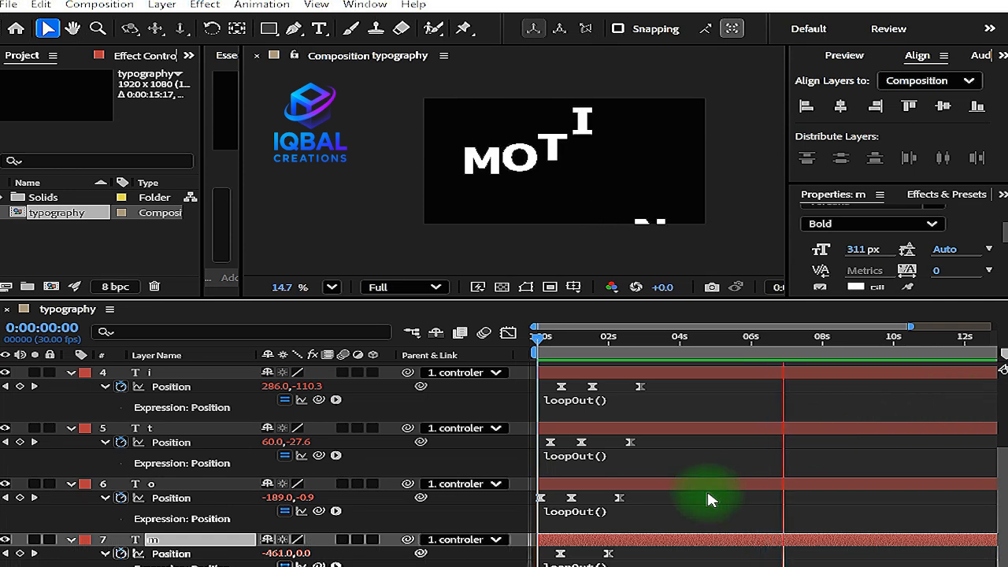
drag(578, 565, 542, 564)
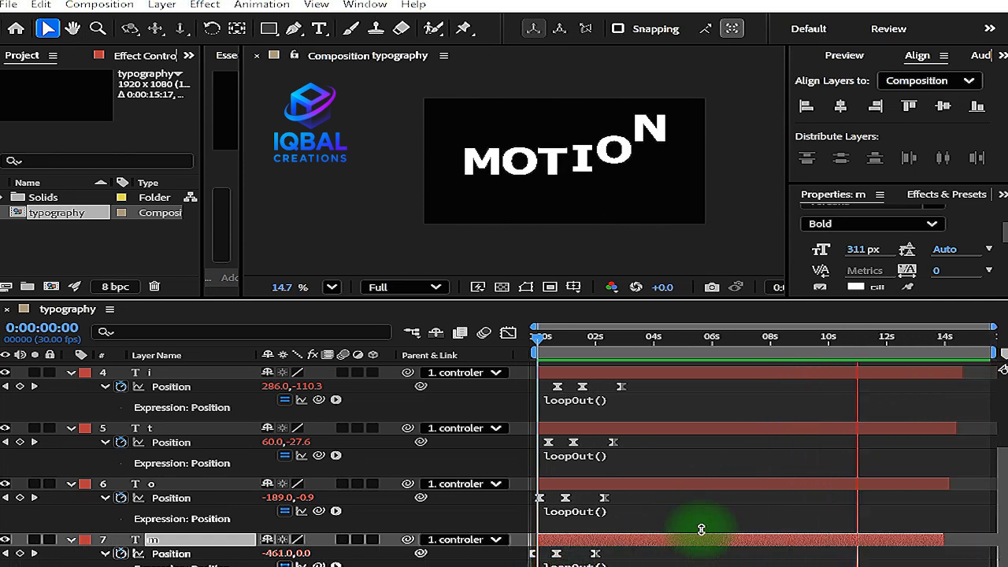
key(space)
Step: Select all seven layers and extend the ends of the letter layers to the end of the composition
click(892, 372)
scroll(893, 522, up, 3)
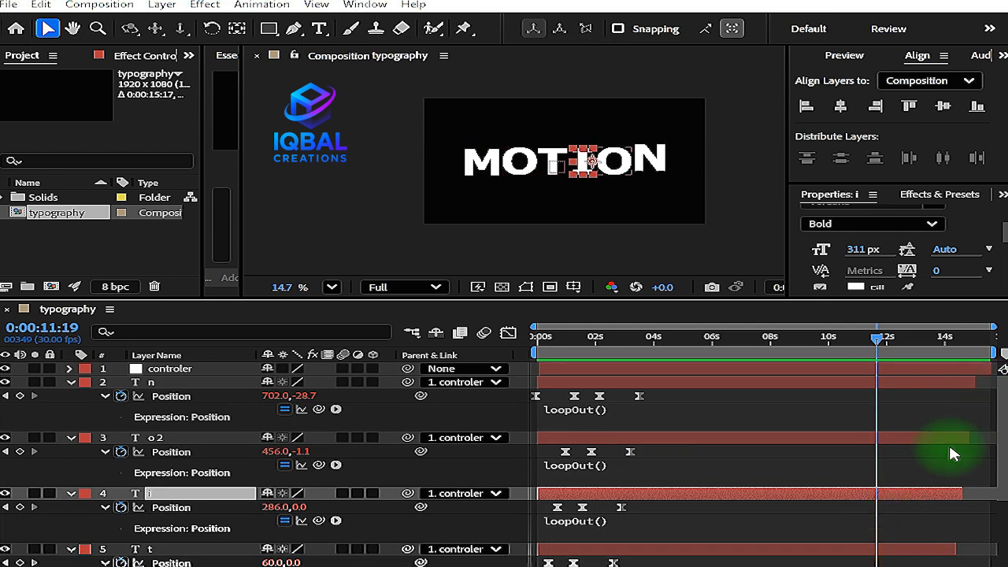
key(ctrl+a)
drag(974, 432, 994, 433)
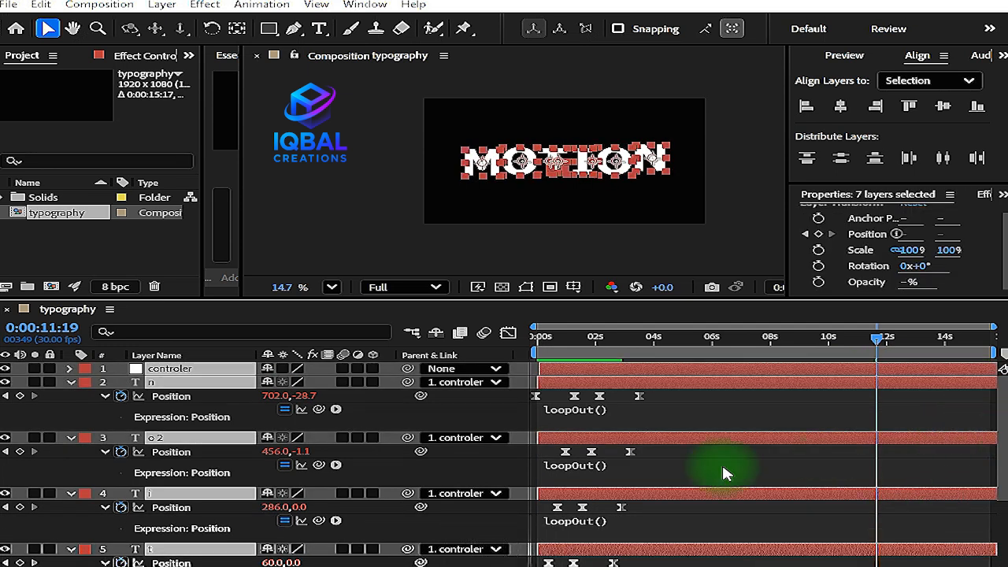
Step: Collapse the layer properties and pre-compose all seven layers as Pre-comp 1, moving all attributes into the new composition
key(u)
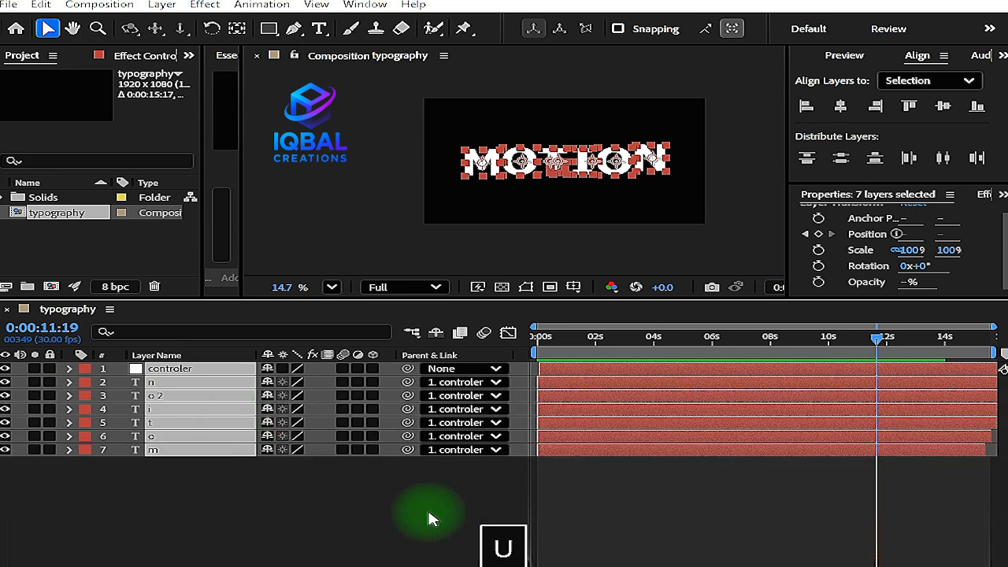
click(592, 490)
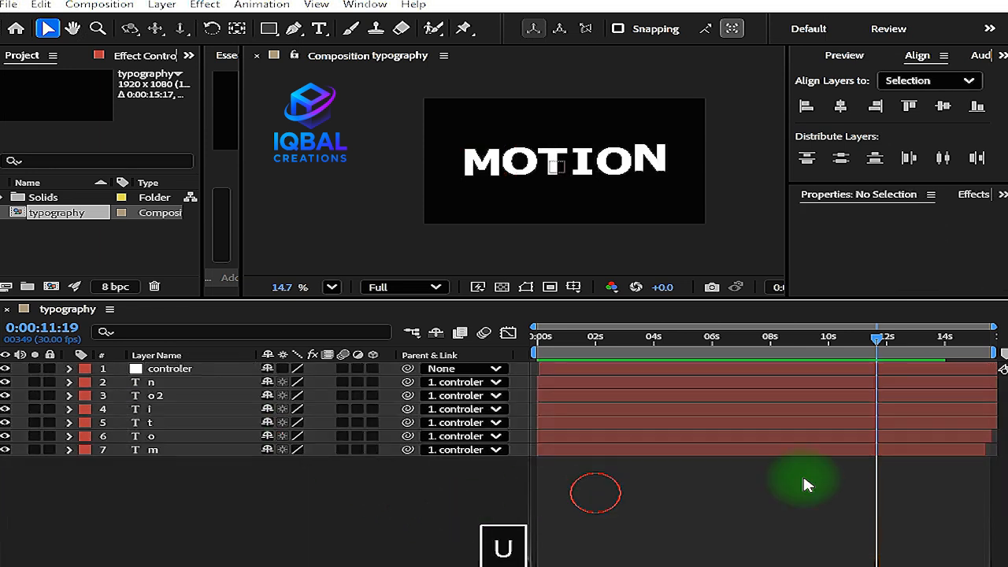
click(201, 370)
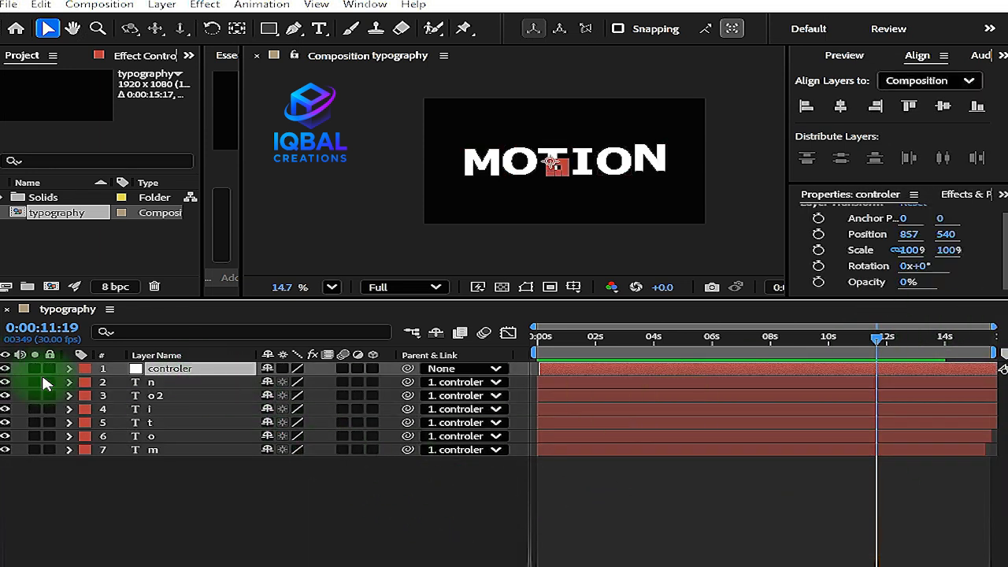
key(ctrl+a)
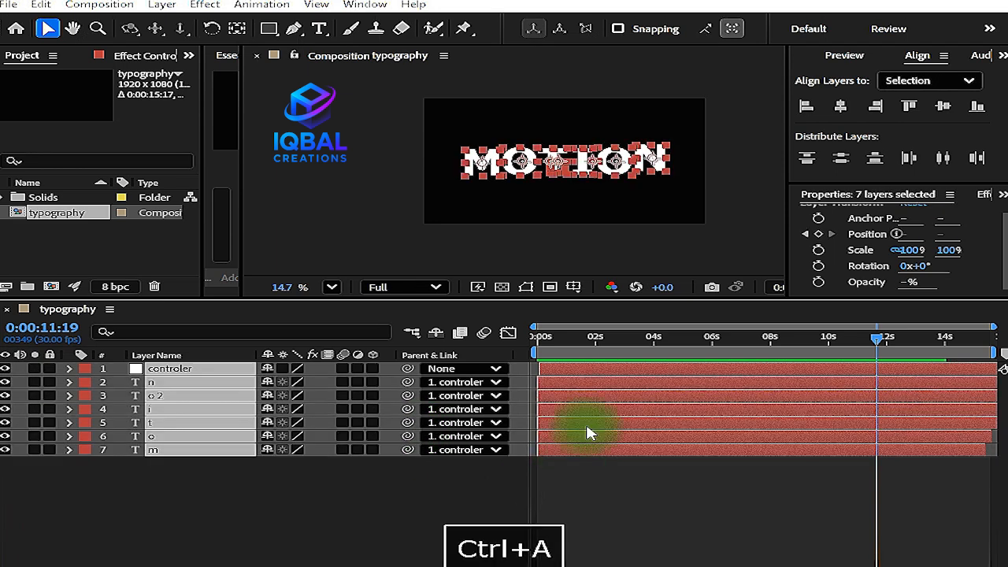
key(ctrl+shift+c)
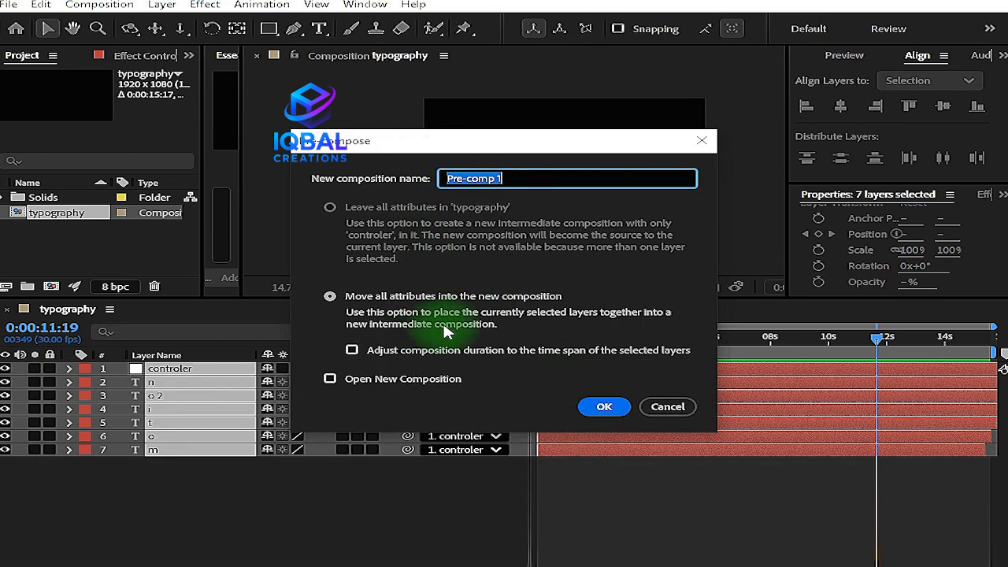
click(605, 407)
Step: Show the rulers and place a horizontal guide along the baseline of the word MOTION at 0:00:07:29
drag(878, 343, 767, 381)
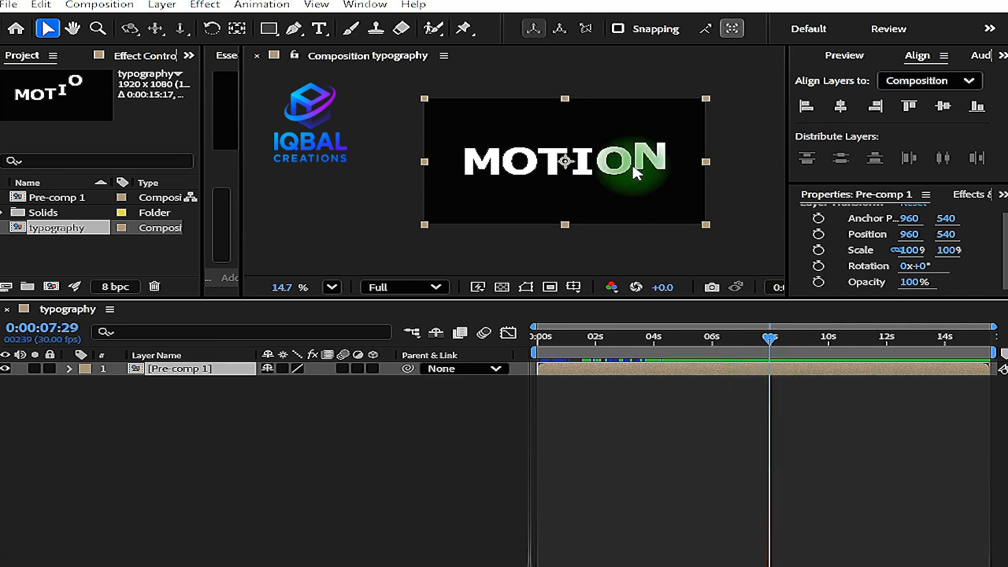
click(573, 287)
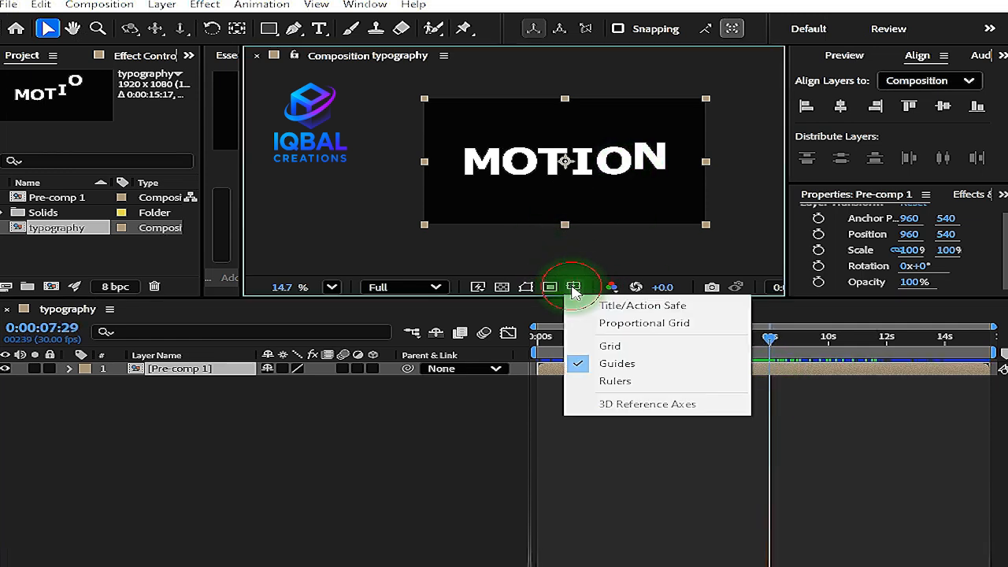
click(630, 381)
drag(580, 71, 580, 181)
Step: End the work area at 0:00:08:00 and trim the composition to the work area
mouse_move(769, 340)
mouse_down()
mouse_move(708, 350)
mouse_move(778, 355)
mouse_up()
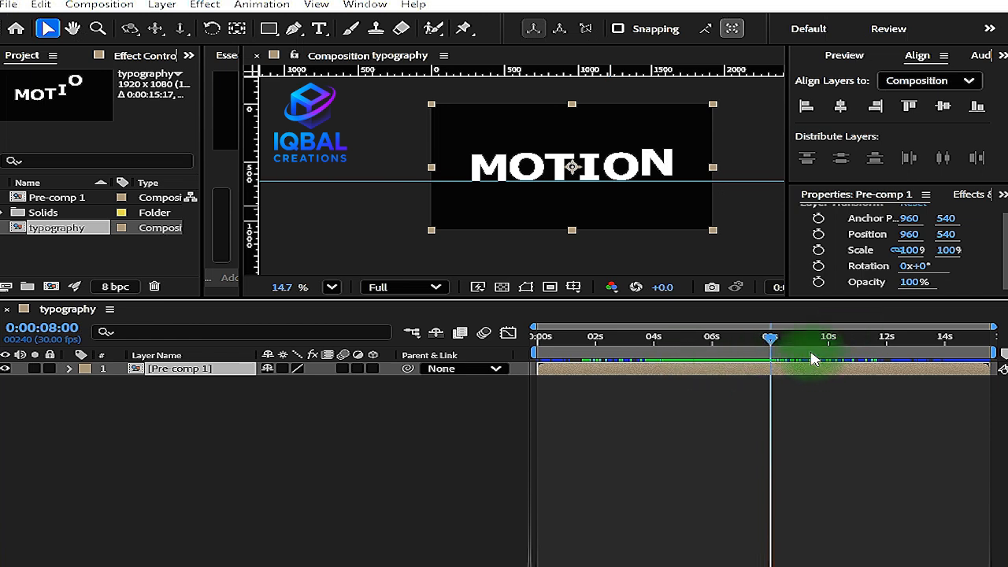
drag(994, 352, 767, 395)
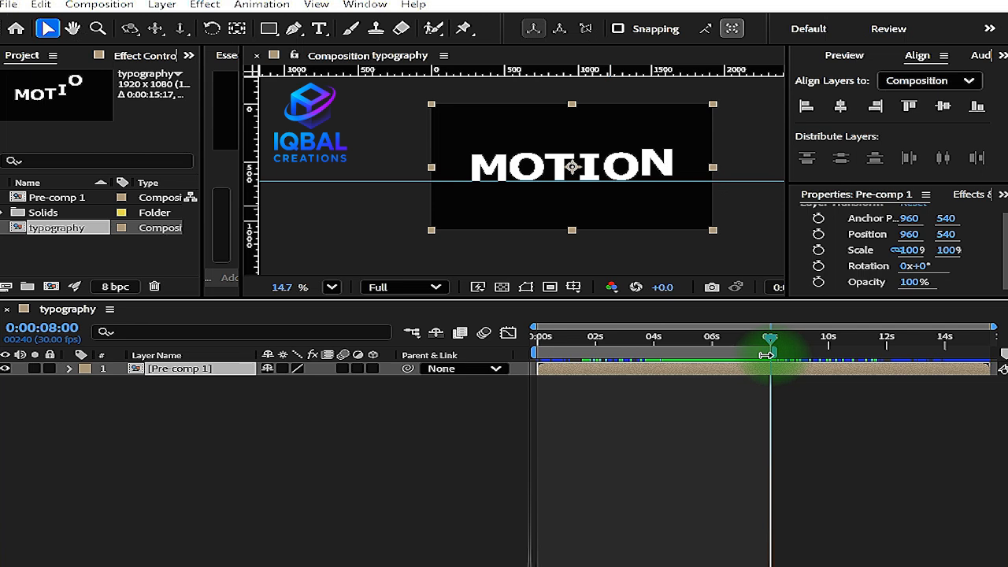
key(ctrl+shift+x)
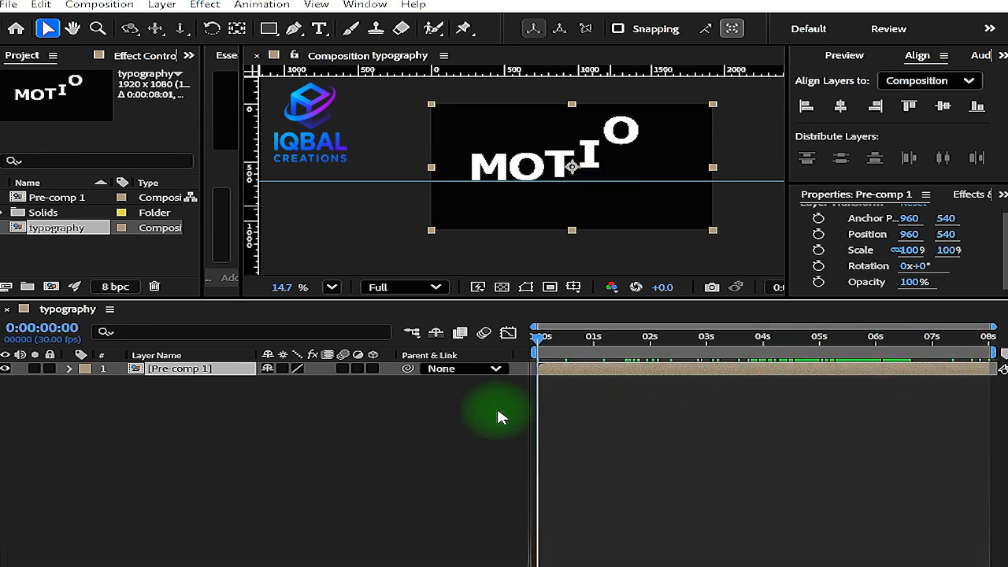
Step: Preview the trimmed composition and return the playhead to 0:00:00:00
key(space)
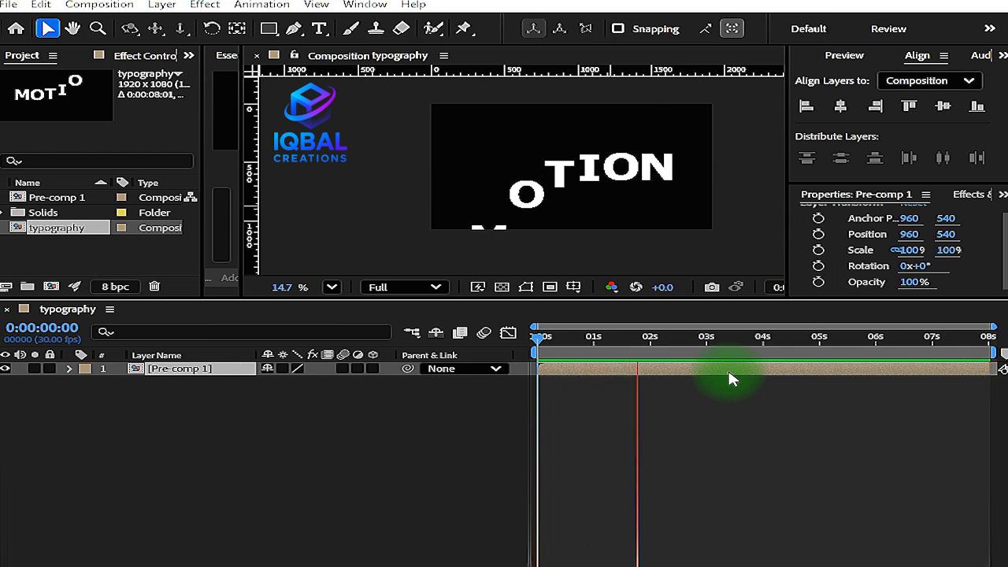
key(space)
drag(675, 337, 517, 371)
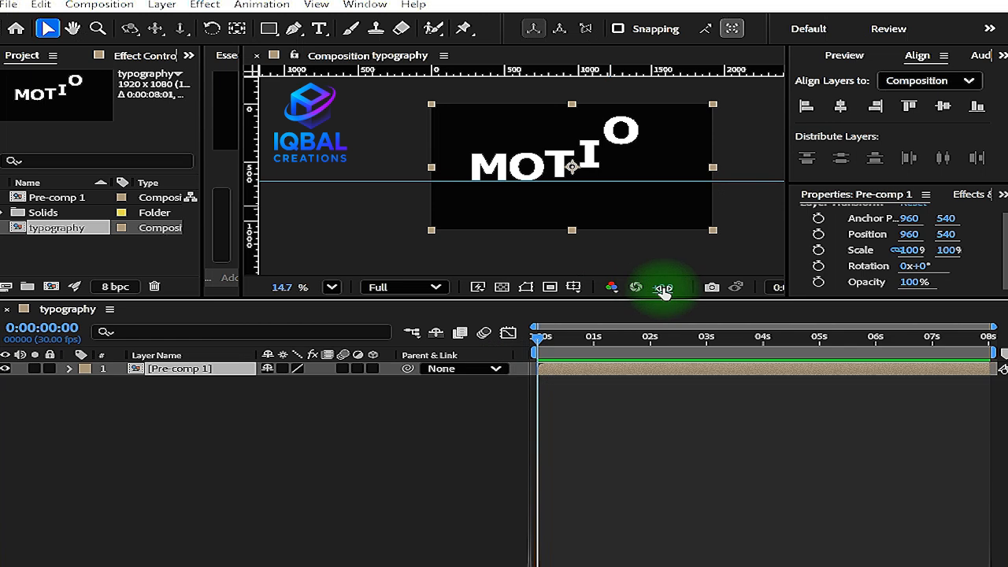
Step: Place a second horizontal guide across the top of the raised O and move the playhead to the matching frame near 0:00:07:05
click(599, 72)
drag(598, 71, 605, 115)
drag(538, 337, 945, 372)
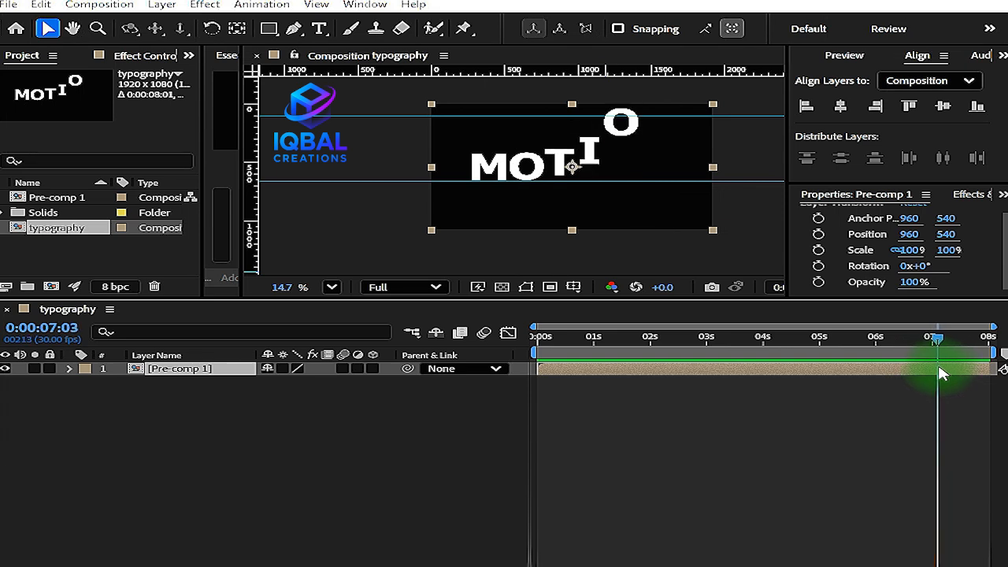
Step: Try trimming the composition to a work area ending at 0:00:07:05 and undo the trim
drag(988, 354, 950, 355)
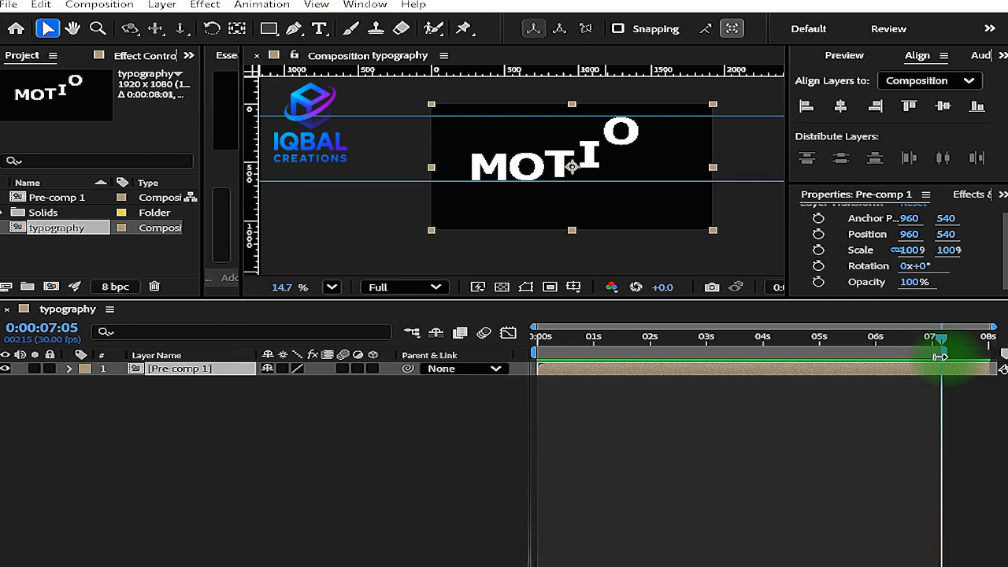
key(ctrl+shift+x)
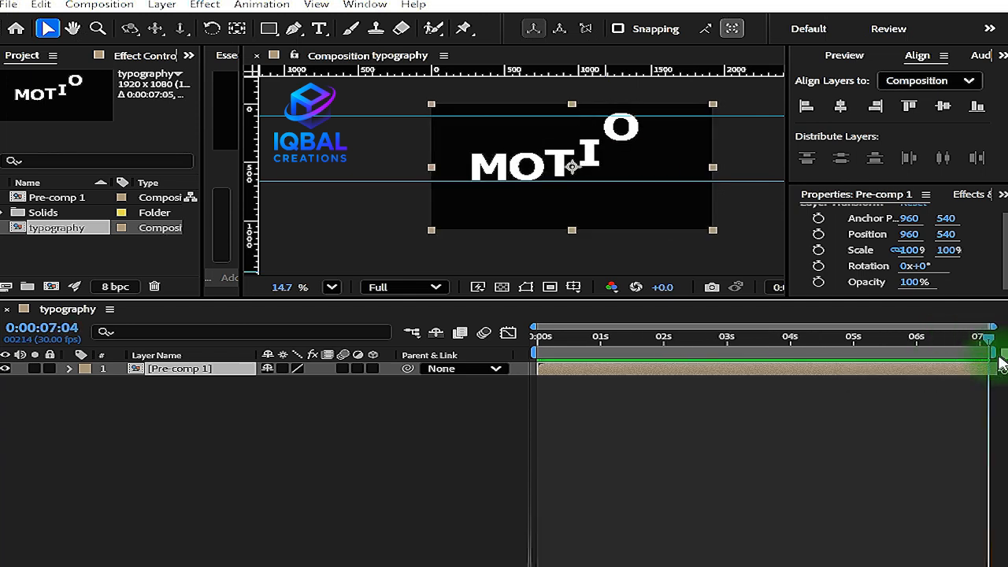
drag(963, 337, 995, 334)
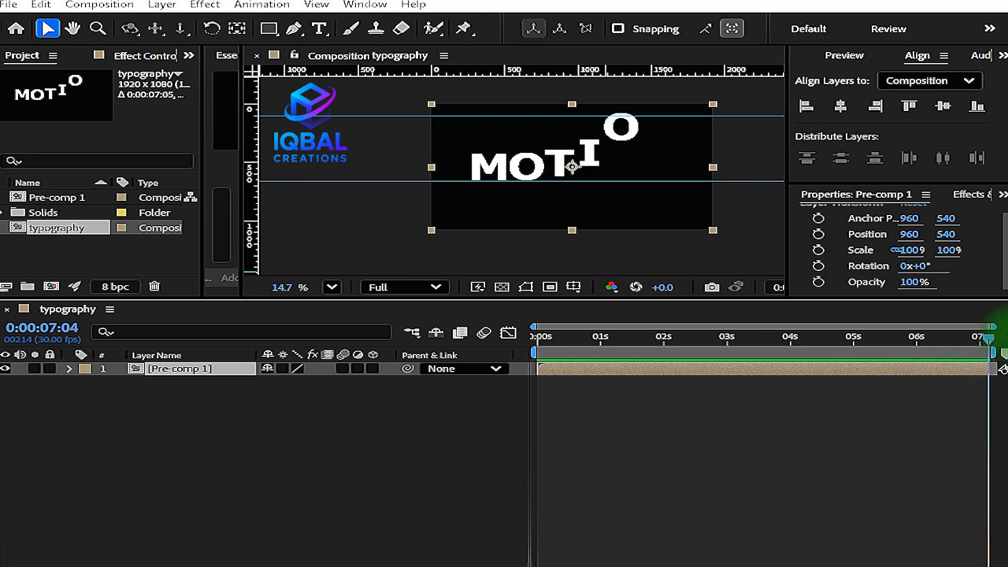
key(ctrl+z)
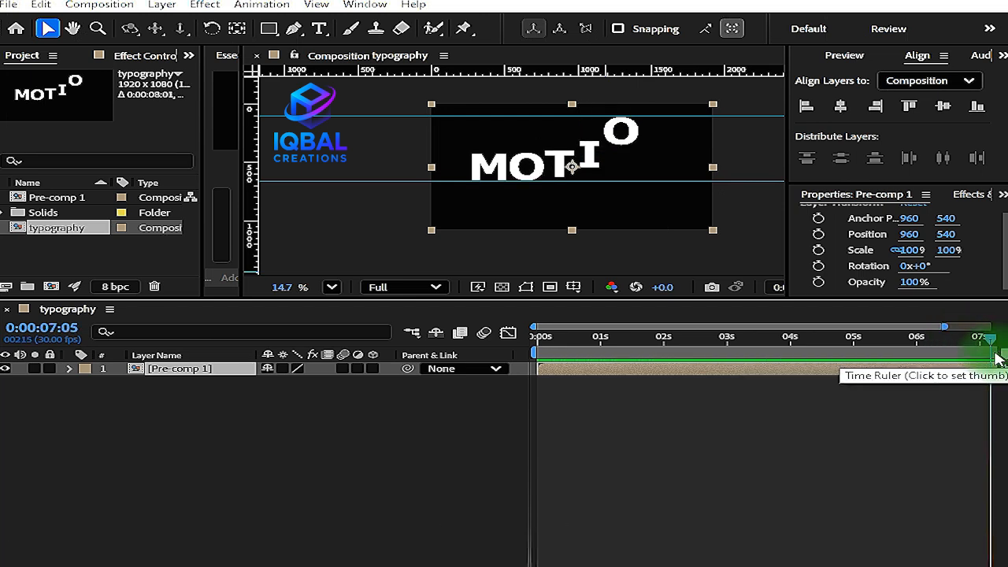
Step: Trim the composition to a work area ending at the 0:00:07:05 playhead and return the playhead to the first frame
click(567, 566)
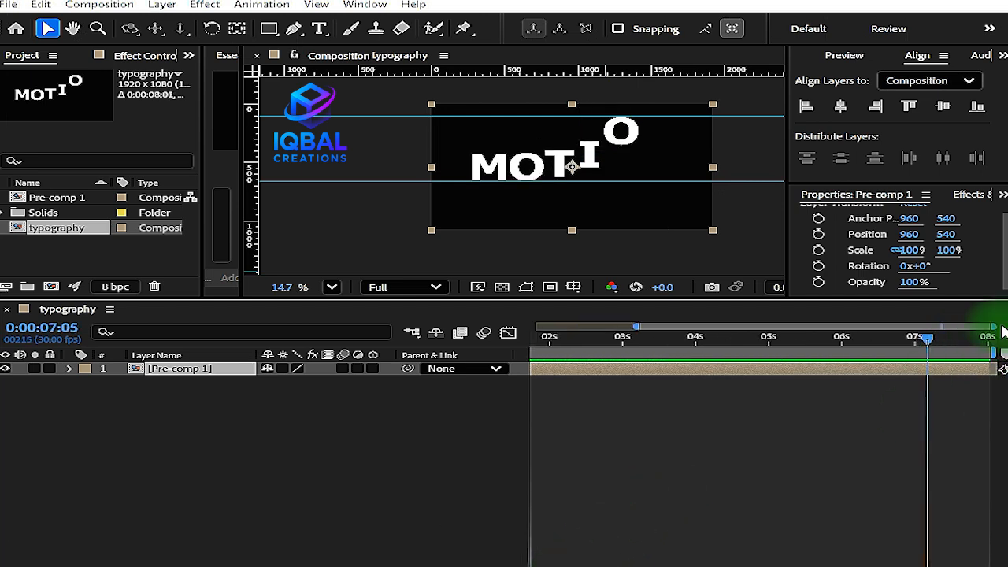
drag(993, 352, 928, 365)
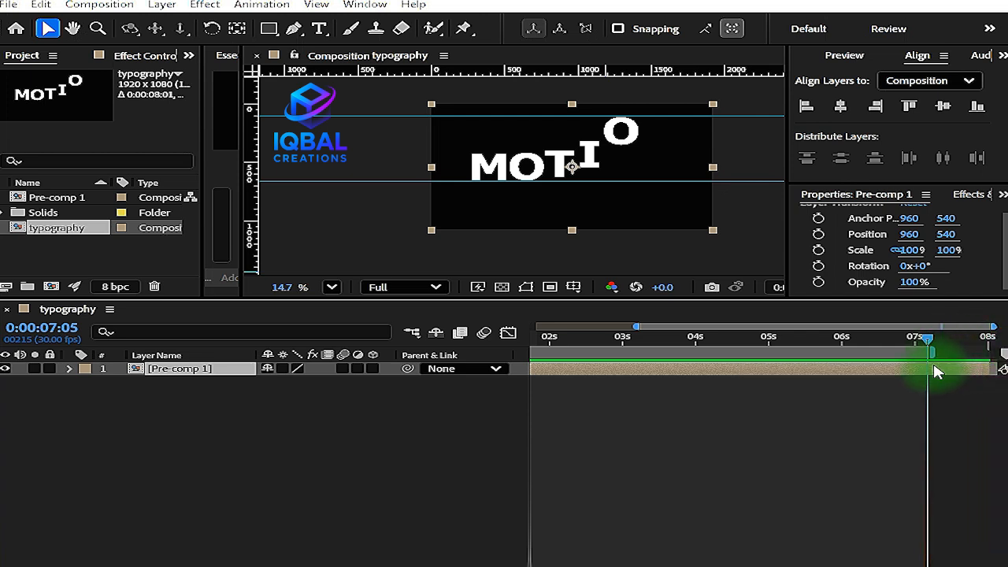
key(ctrl+shift+x)
drag(988, 341, 484, 367)
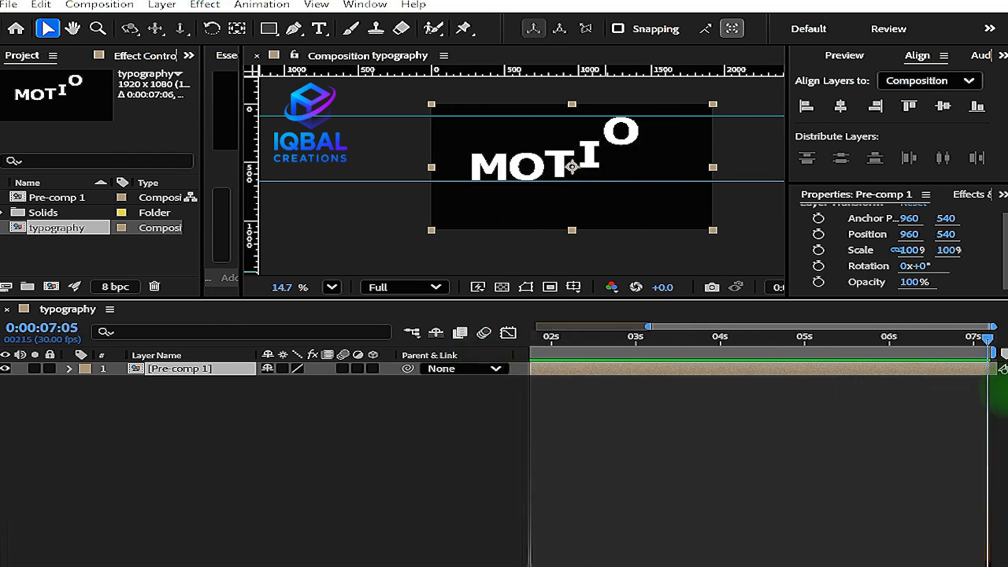
drag(1004, 392, 594, 429)
Step: Duplicate the Pre-comp 1 layer in the typography composition nine times to make a stack of ten
double_click(619, 383)
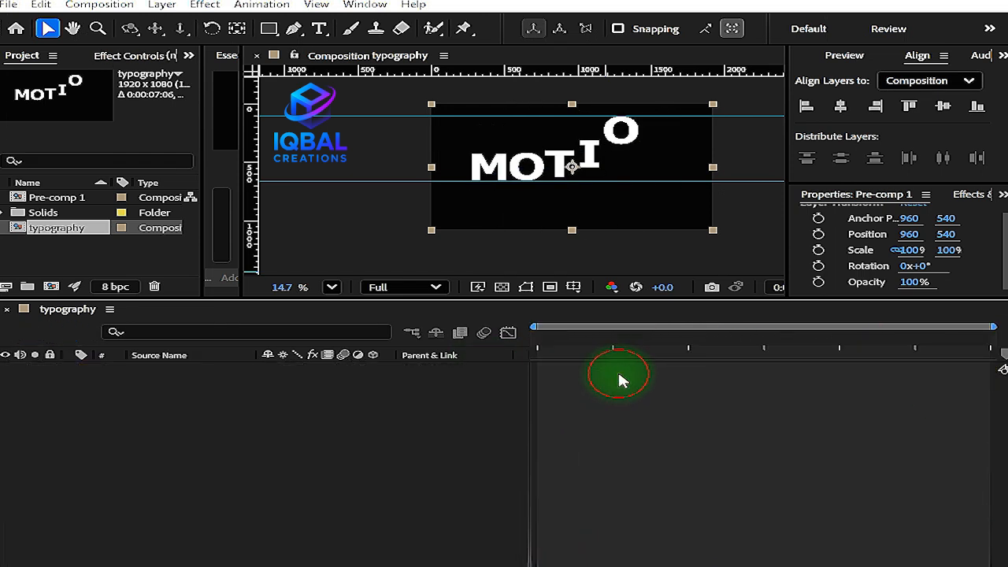
click(1002, 56)
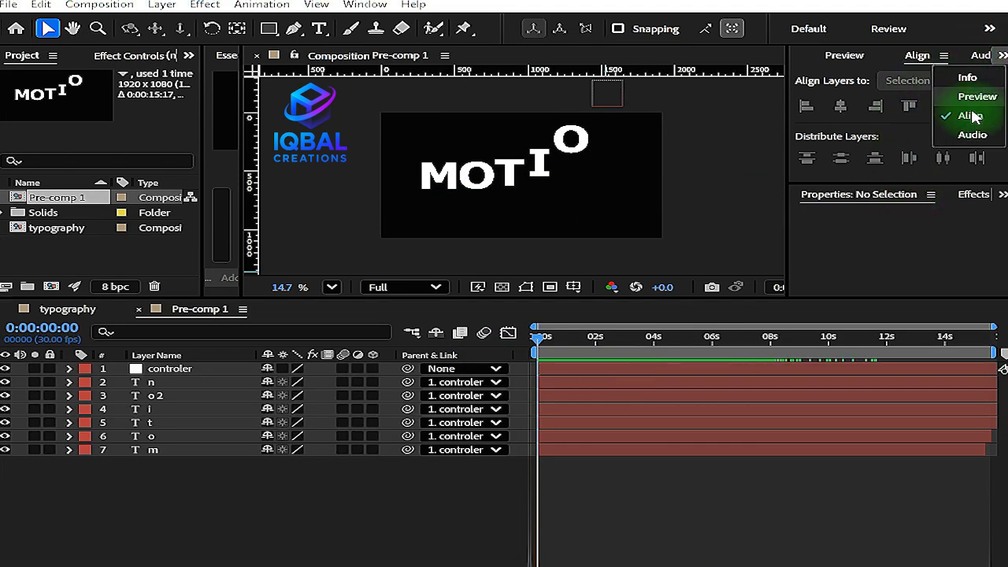
click(582, 373)
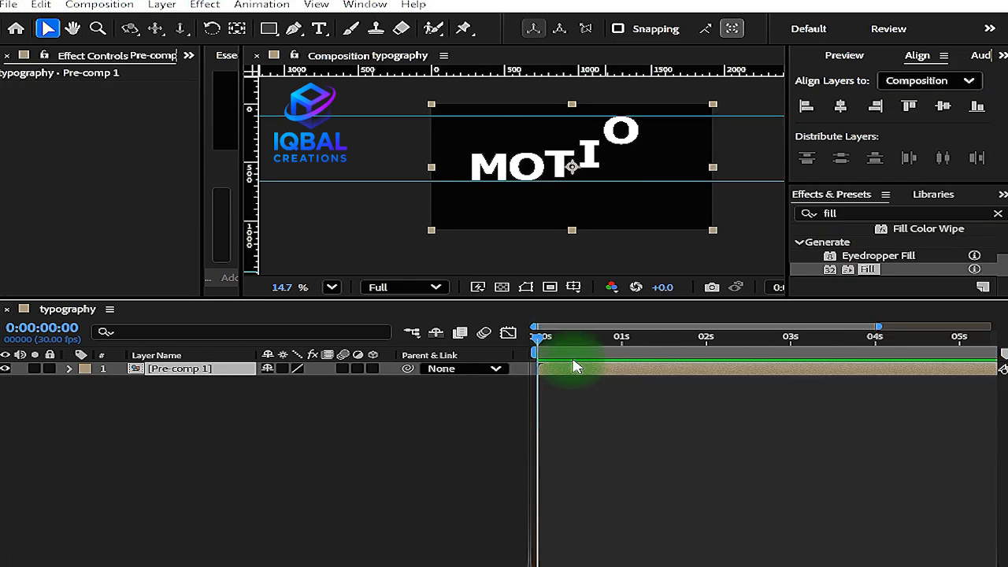
key(ctrl+d)
key(ctrl+d)
key(ctrl+d)
key(ctrl+d)
key(ctrl+d)
key(ctrl+d)
key(ctrl+d)
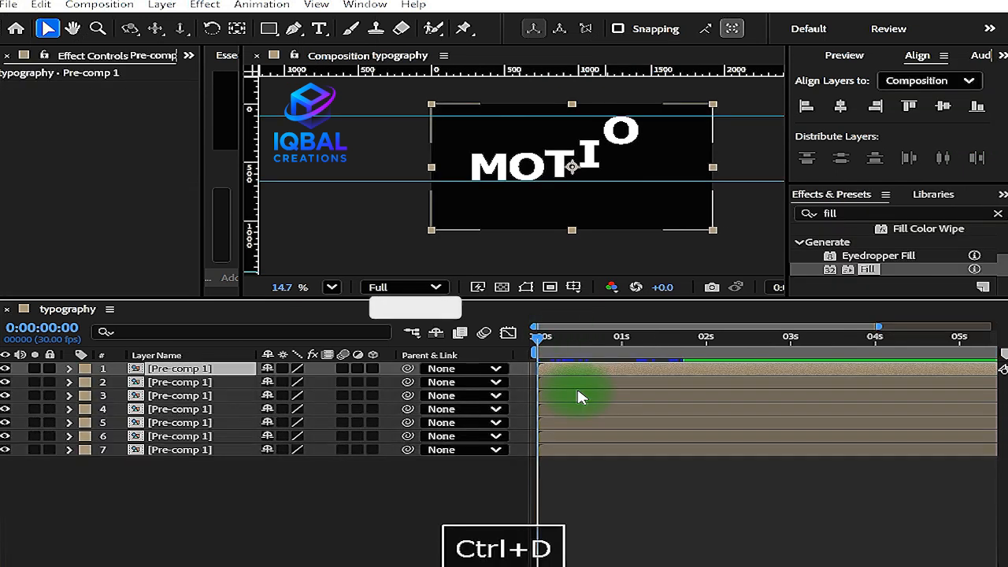
key(ctrl+d)
key(ctrl+d)
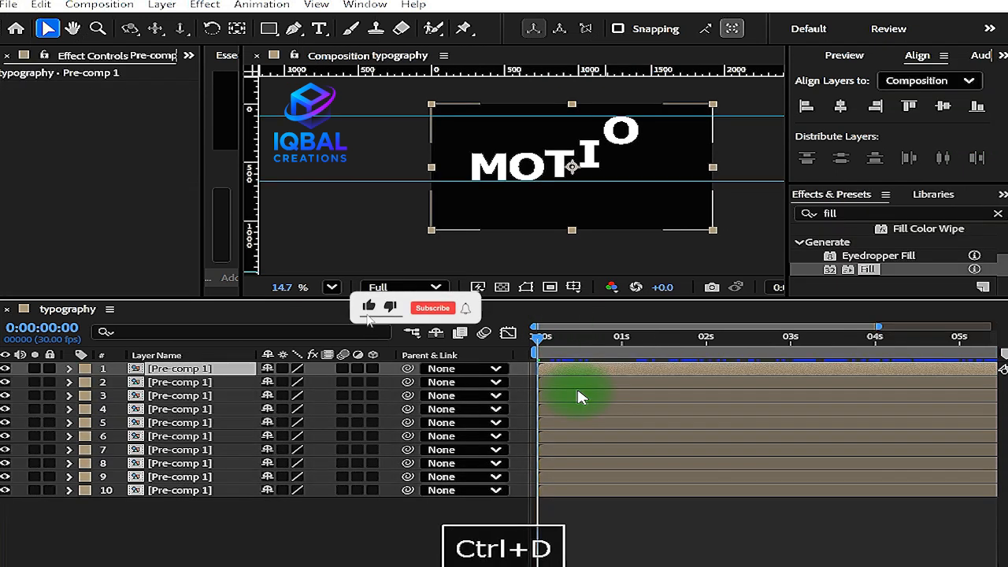
Step: Apply the Fill effect to the second Pre-comp 1 layer and set its color to black, 000000
click(827, 214)
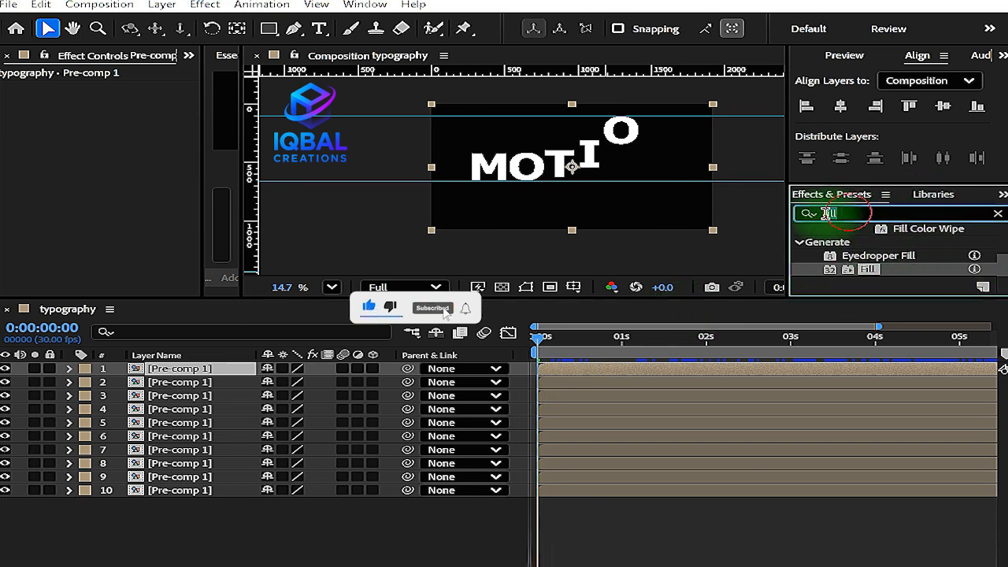
drag(866, 270, 568, 384)
key(F9)
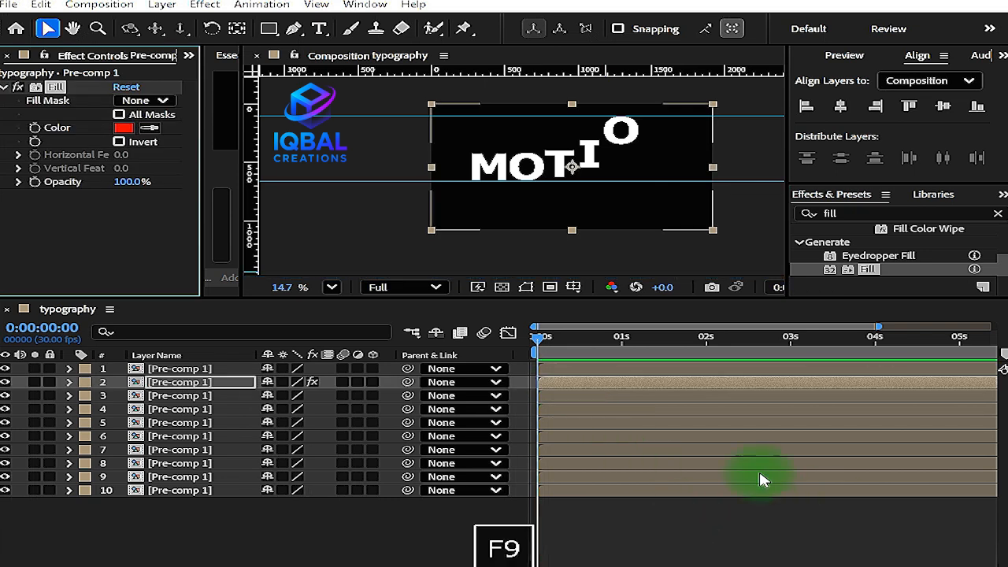
click(119, 142)
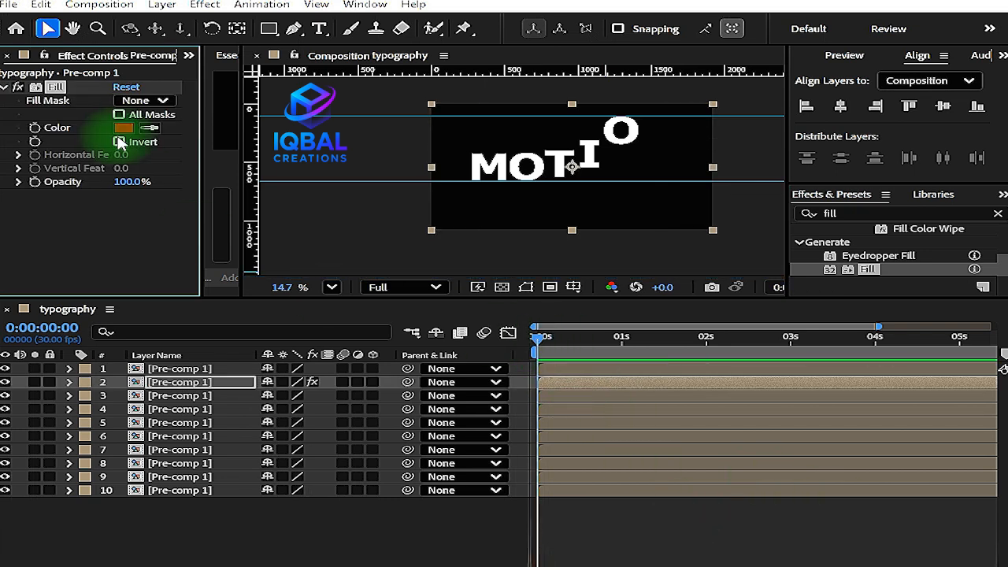
click(123, 128)
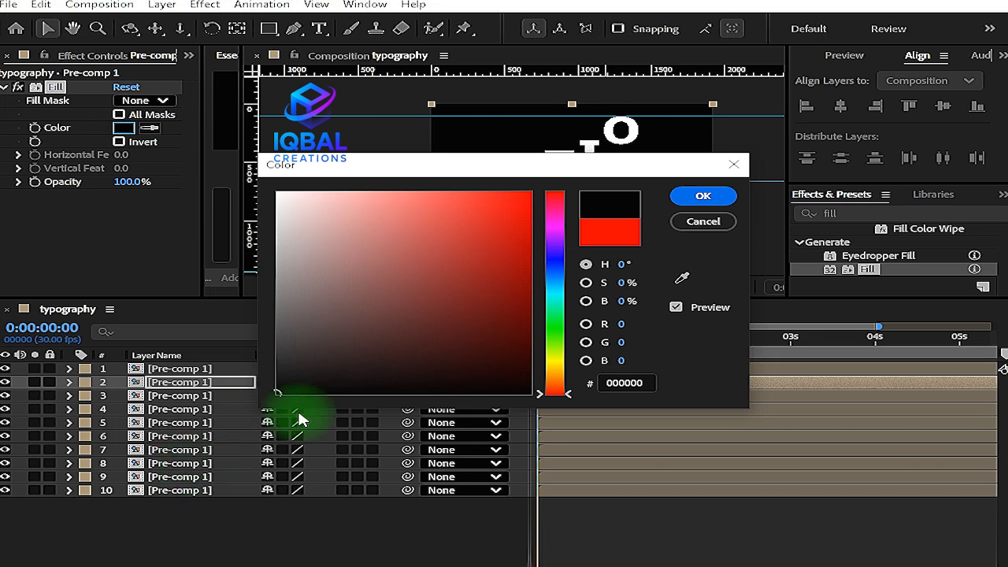
click(677, 199)
Step: Copy the black Fill effect from the second Pre-comp 1 layer onto the third layer
click(576, 397)
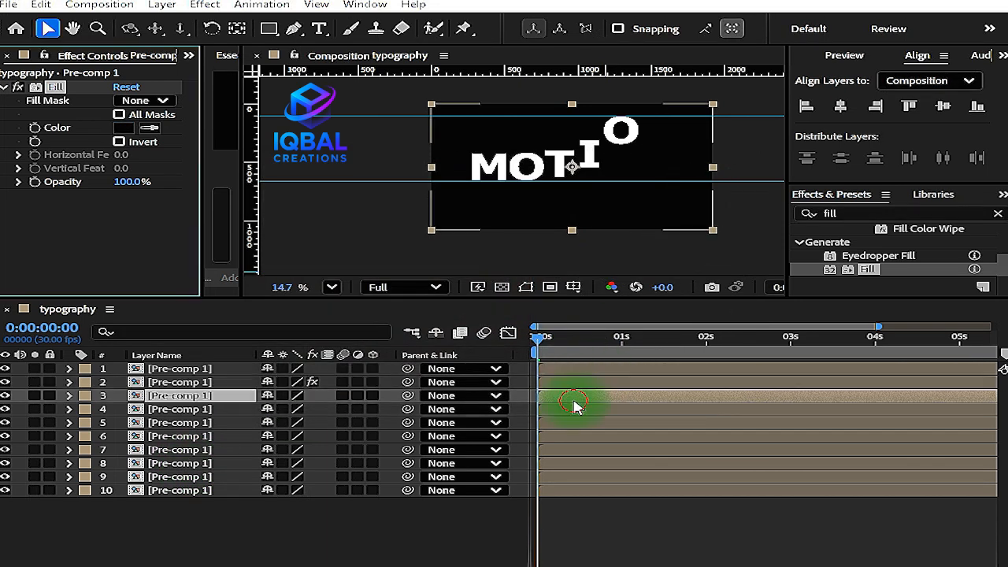
click(562, 399)
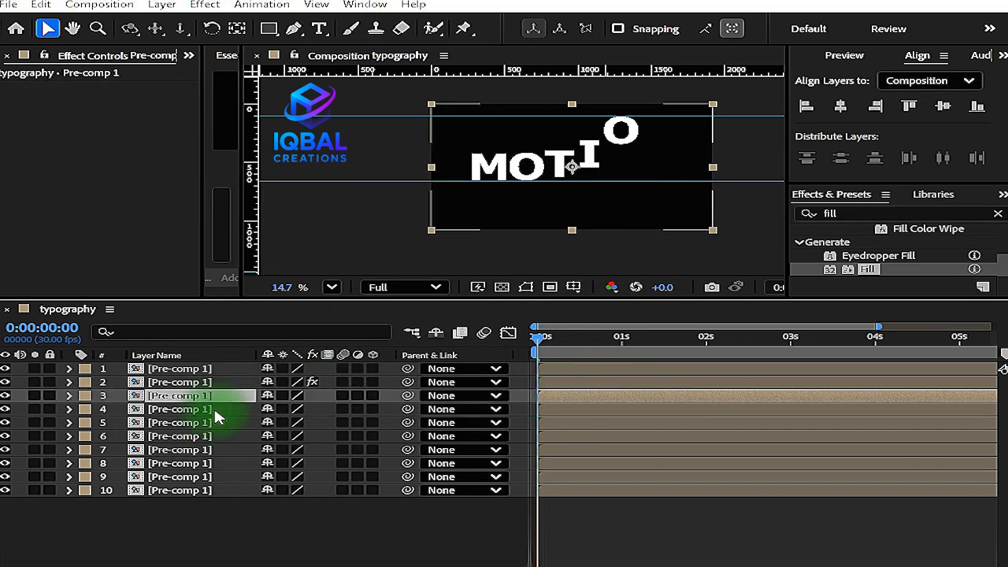
click(679, 382)
click(53, 88)
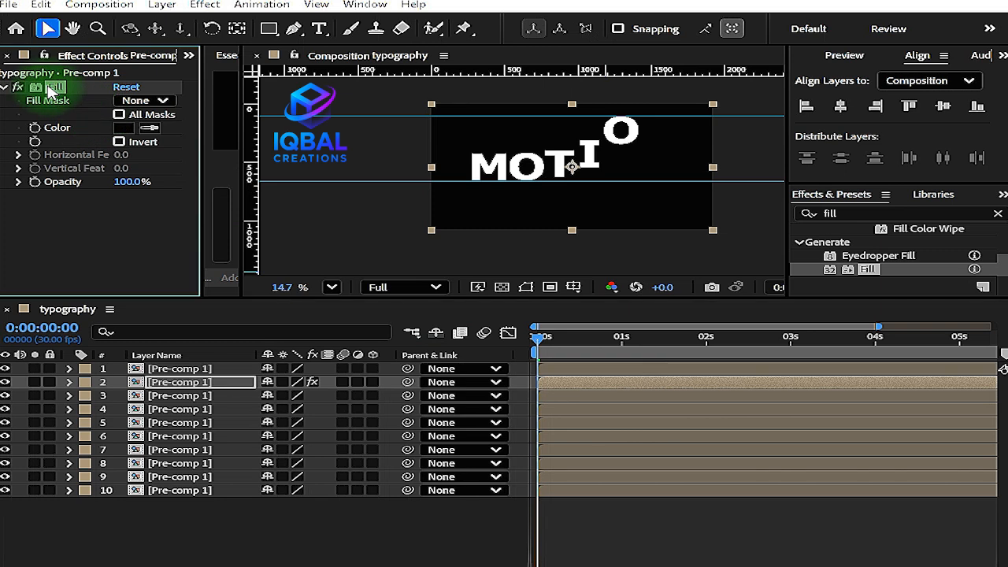
key(ctrl+c)
click(189, 490)
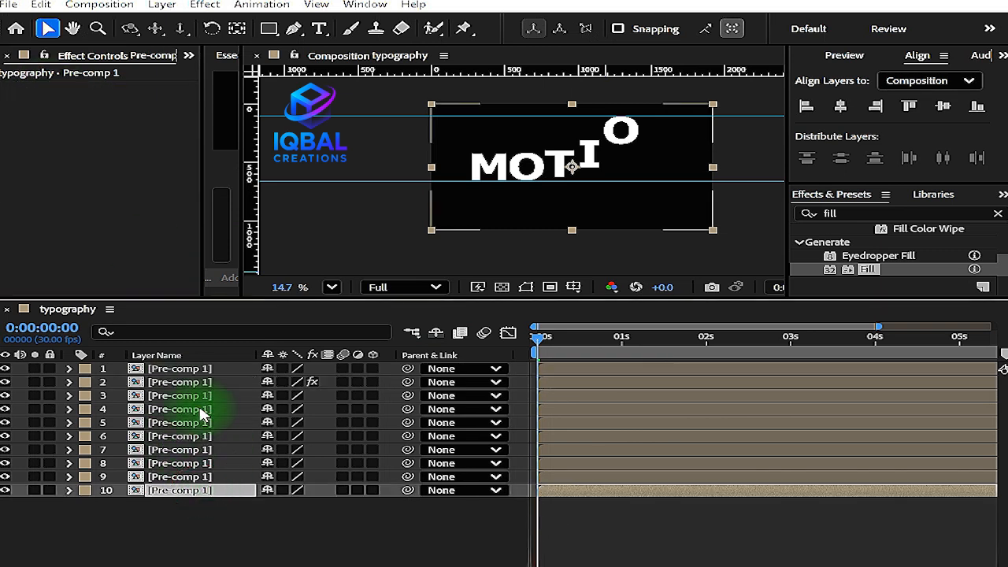
shift+click(197, 396)
click(192, 383)
key(ctrl+c)
click(197, 397)
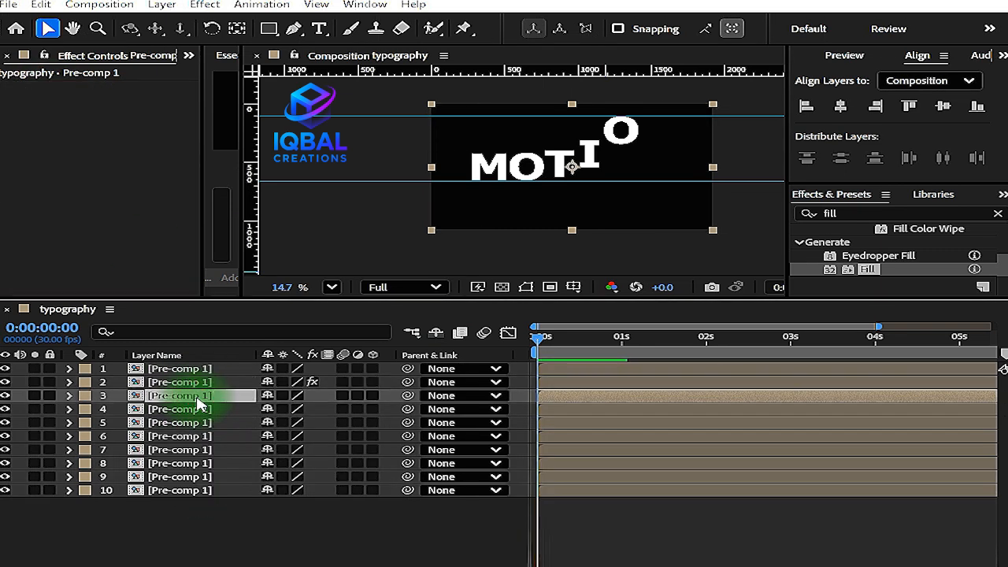
key(ctrl+v)
Step: Set the third layer's Fill color to very dark gray, 171717
click(123, 127)
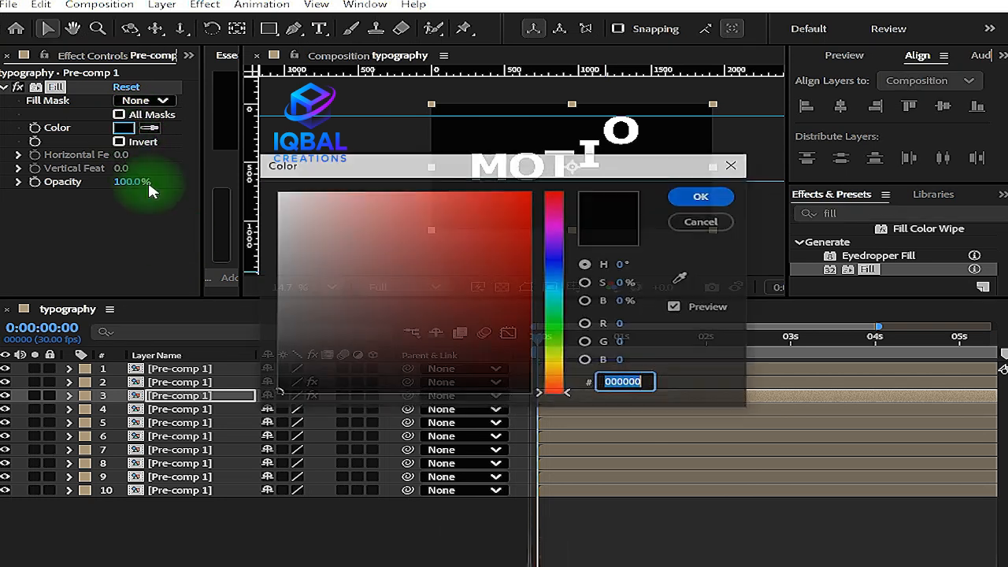
click(276, 376)
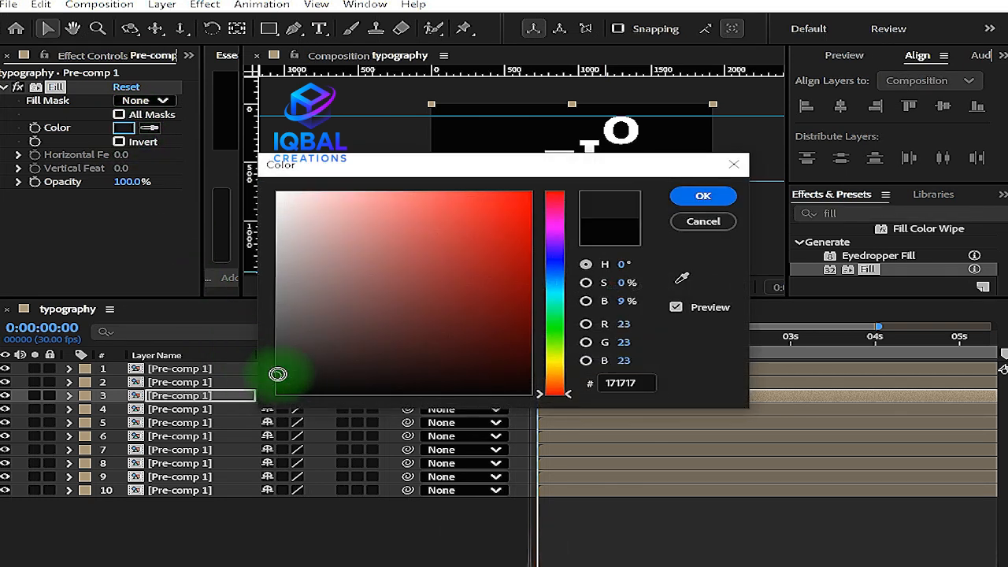
click(703, 196)
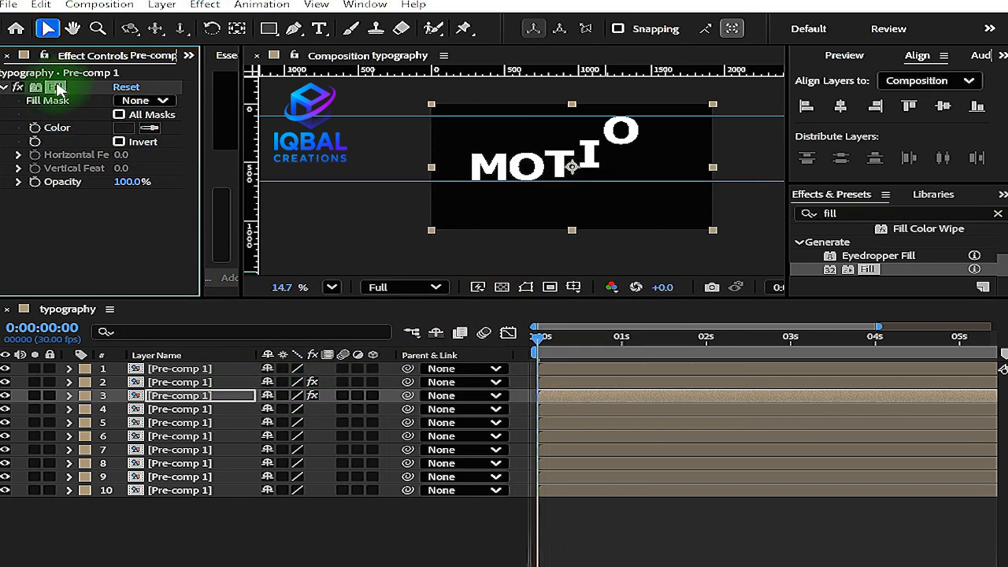
Step: Try pasting the third layer's Fill effect onto the fourth layer and undo the paste
key(ctrl+c)
click(197, 410)
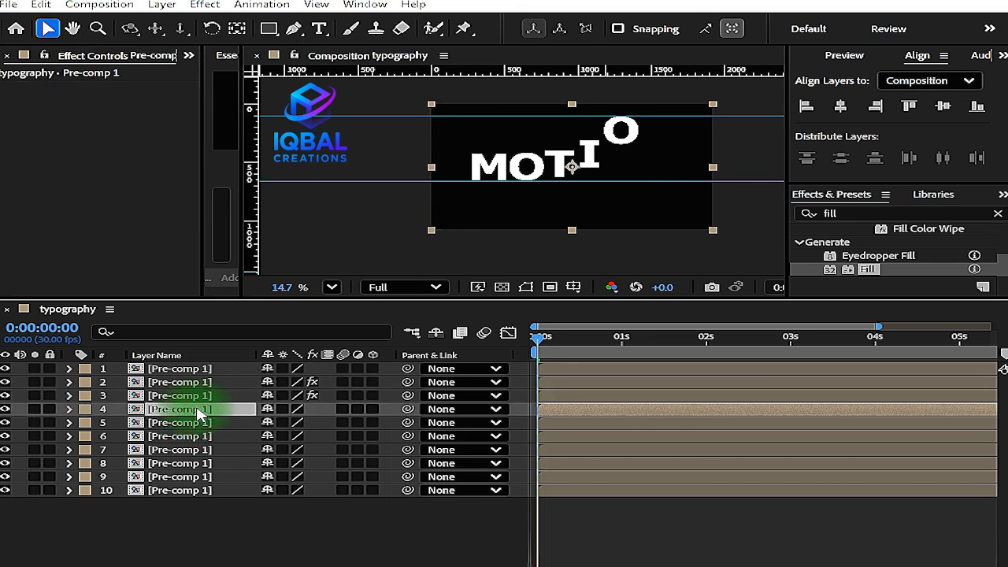
click(201, 410)
key(ctrl+v)
key(ctrl+z)
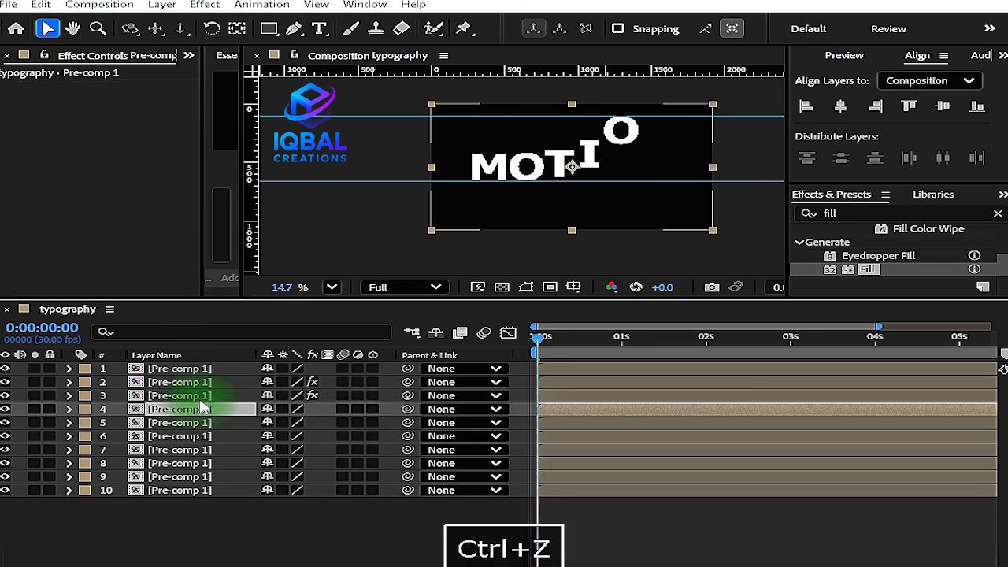
Step: Copy the Fill effect from the third layer onto the fourth and set its color to dark gray, 2C2C2C
click(197, 395)
click(43, 87)
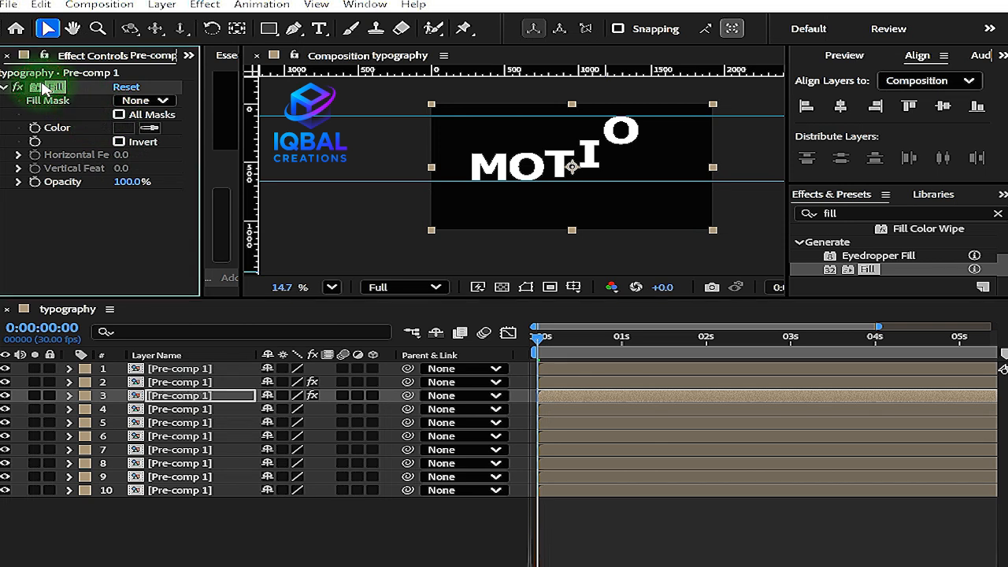
key(ctrl+c)
click(195, 411)
key(ctrl+v)
click(123, 129)
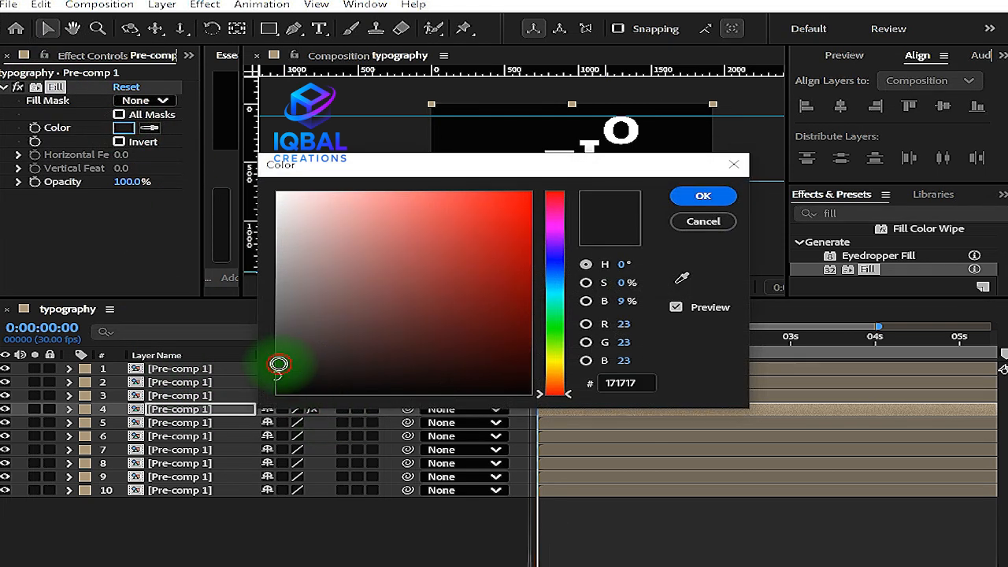
drag(279, 364, 265, 355)
click(678, 197)
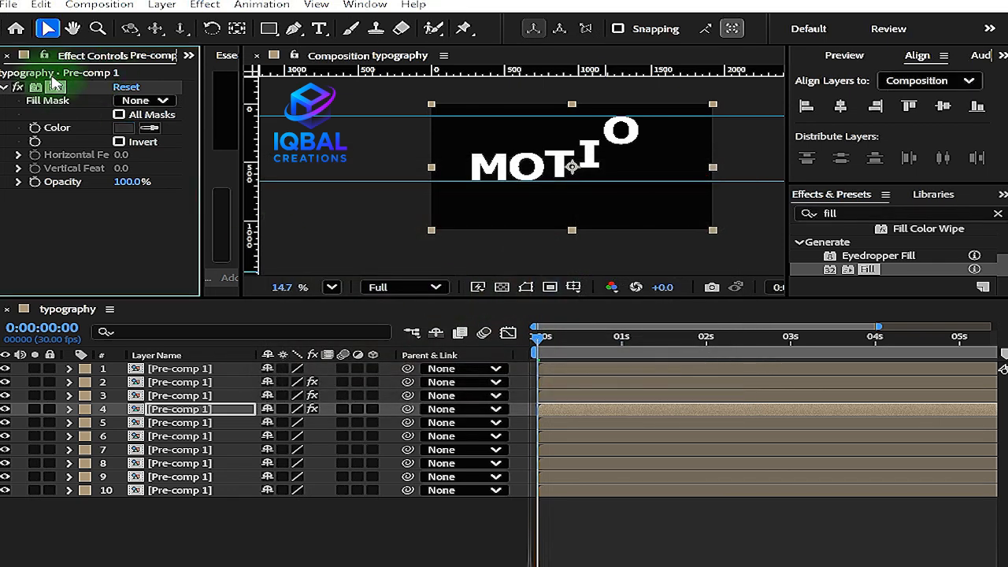
Step: Copy the fourth layer's Fill effect onto the fifth layer and set its color to a slightly lighter dark gray
key(ctrl+c)
click(207, 423)
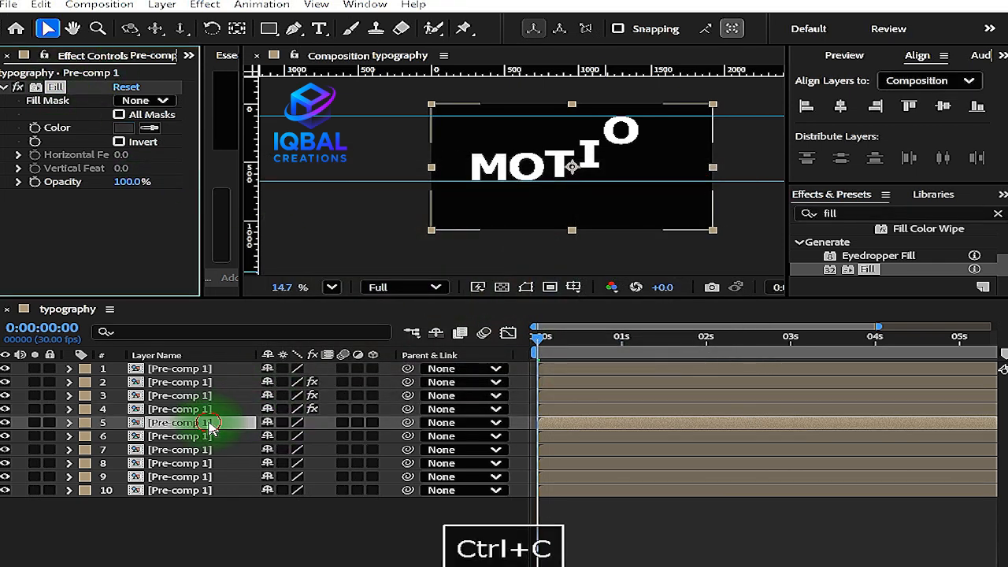
key(ctrl+v)
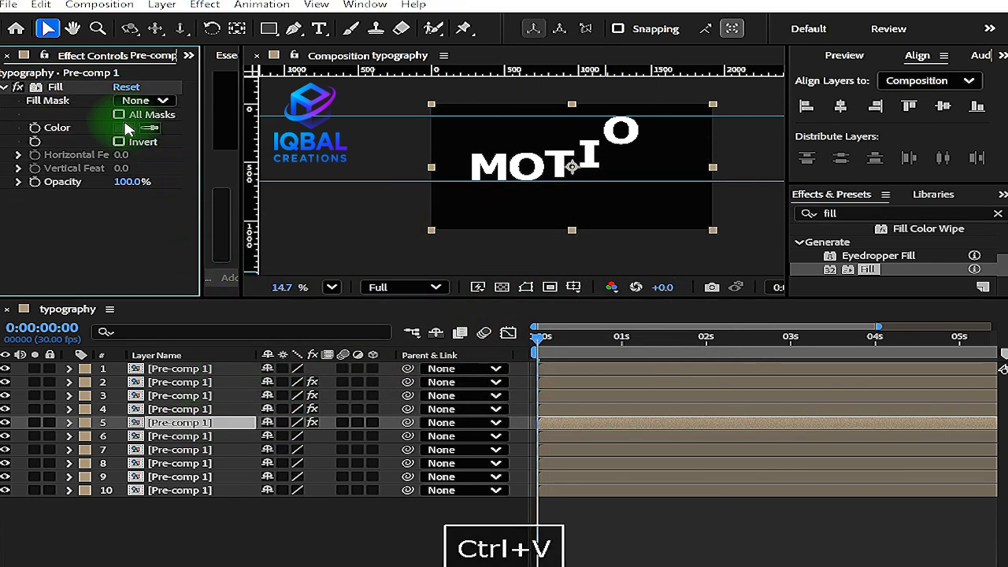
click(124, 128)
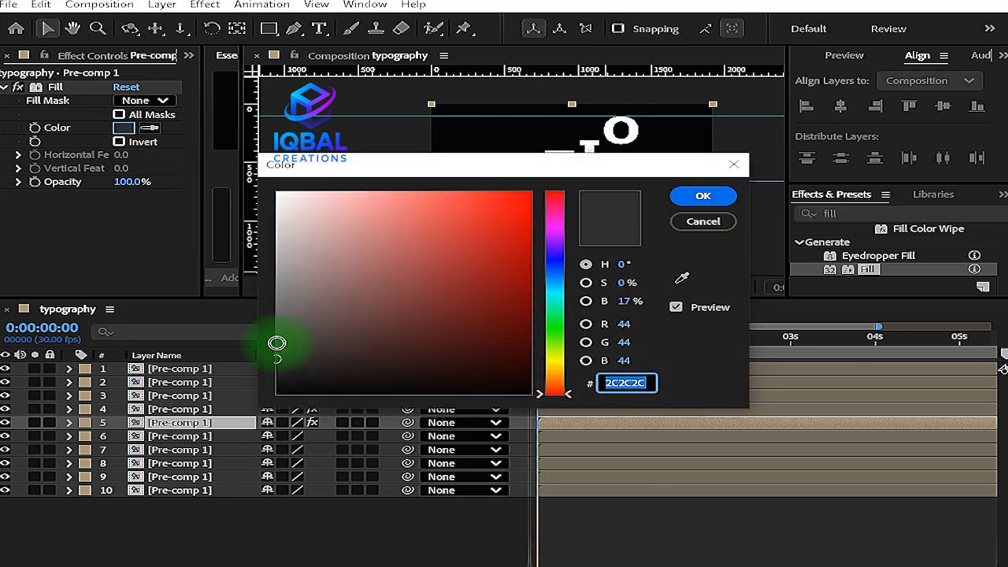
click(277, 343)
click(697, 196)
Step: Copy the fifth layer's Fill effect onto the sixth layer and set its color to gray, 565656
click(49, 88)
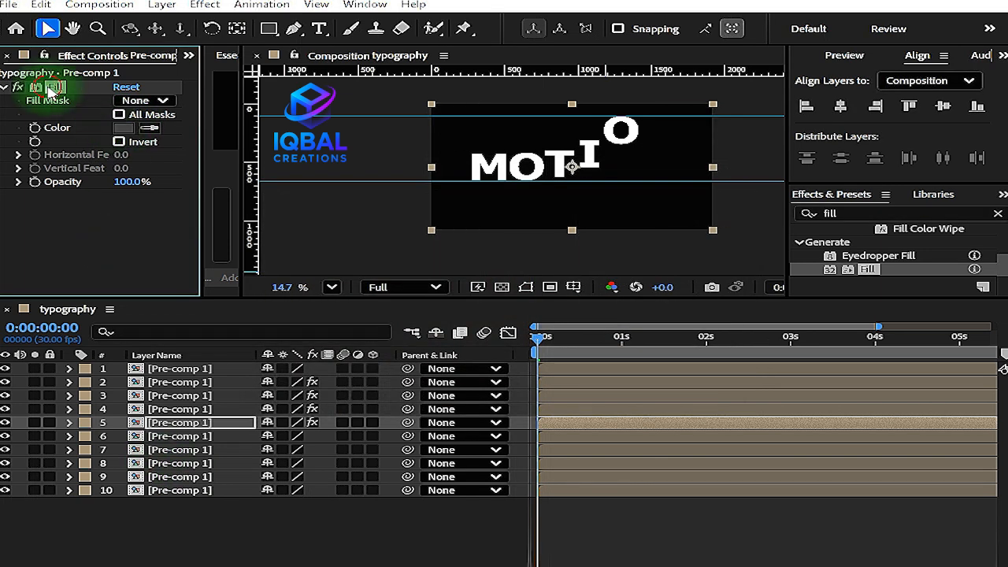
key(ctrl+c)
click(195, 437)
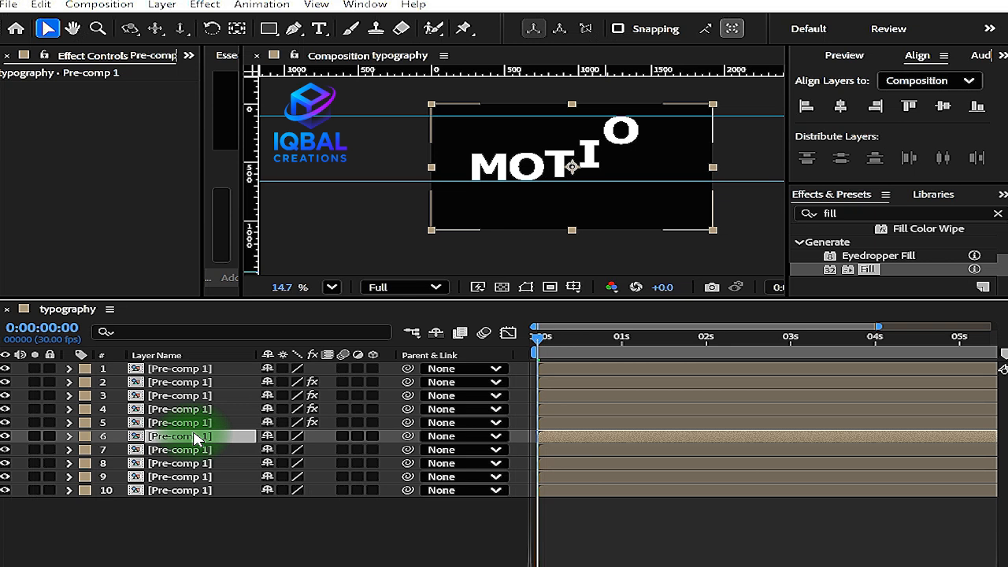
key(ctrl+v)
click(124, 128)
click(268, 325)
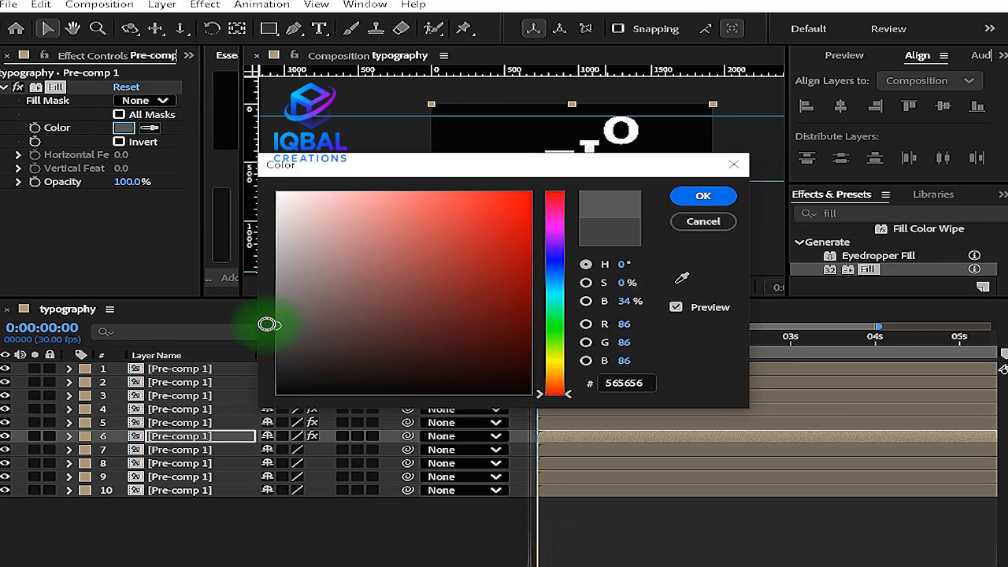
click(703, 197)
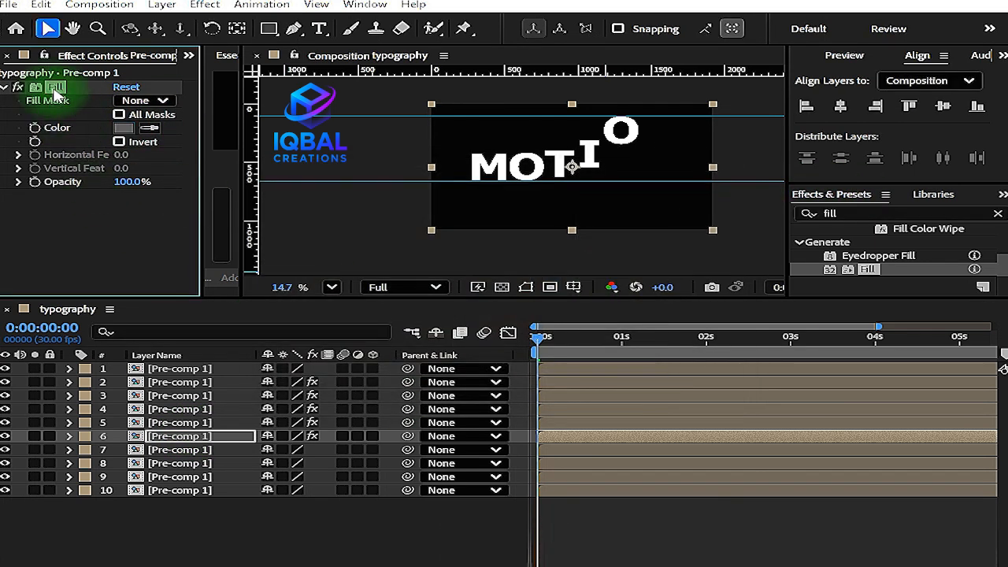
Step: Copy the sixth layer's Fill effect onto the seventh layer and set its color to medium gray, 787878
key(ctrl+c)
click(189, 450)
key(ctrl+v)
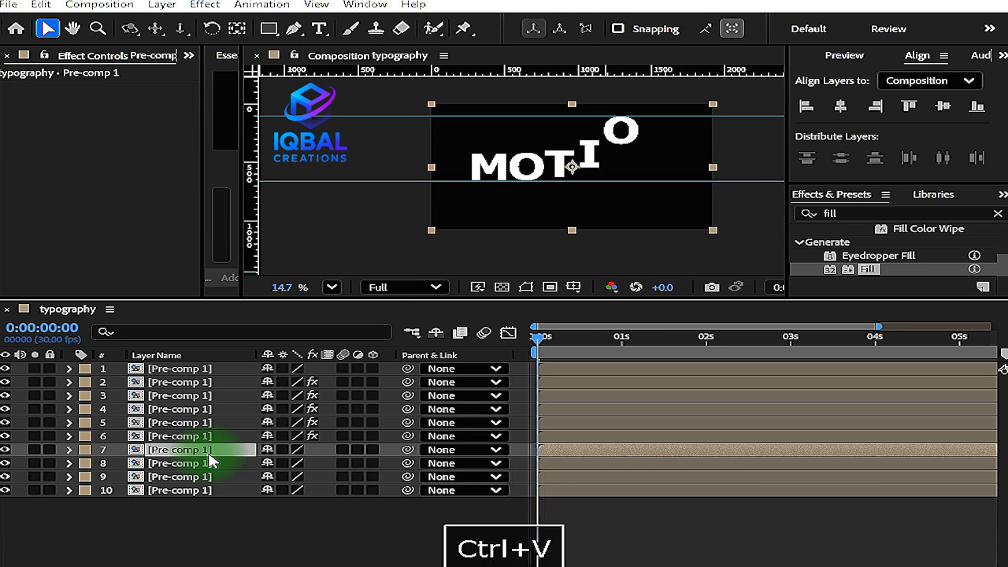
click(124, 127)
drag(276, 312, 251, 299)
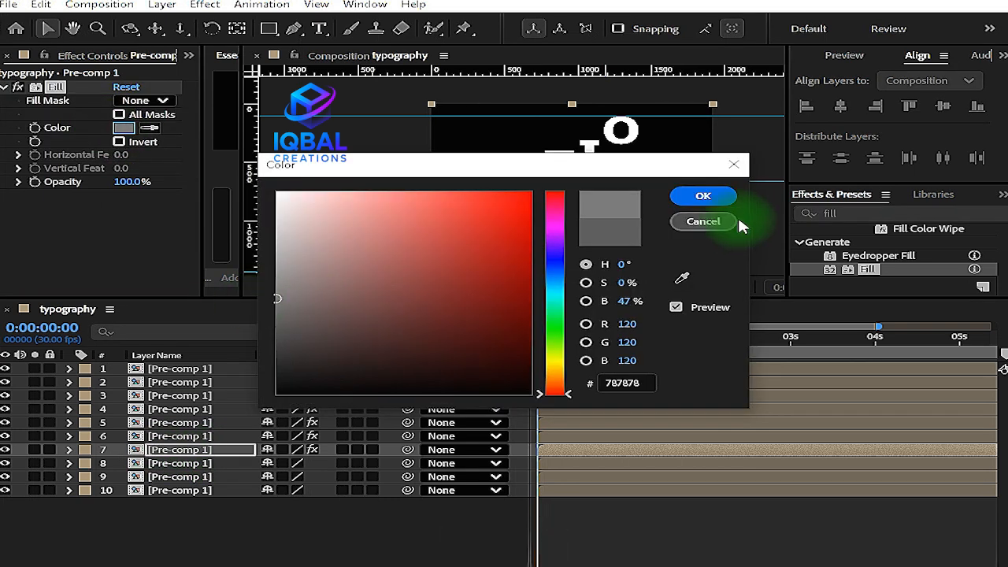
click(702, 196)
Step: Copy the seventh layer's Fill effect onto the eighth layer and set its color to gray, 959595
key(ctrl+c)
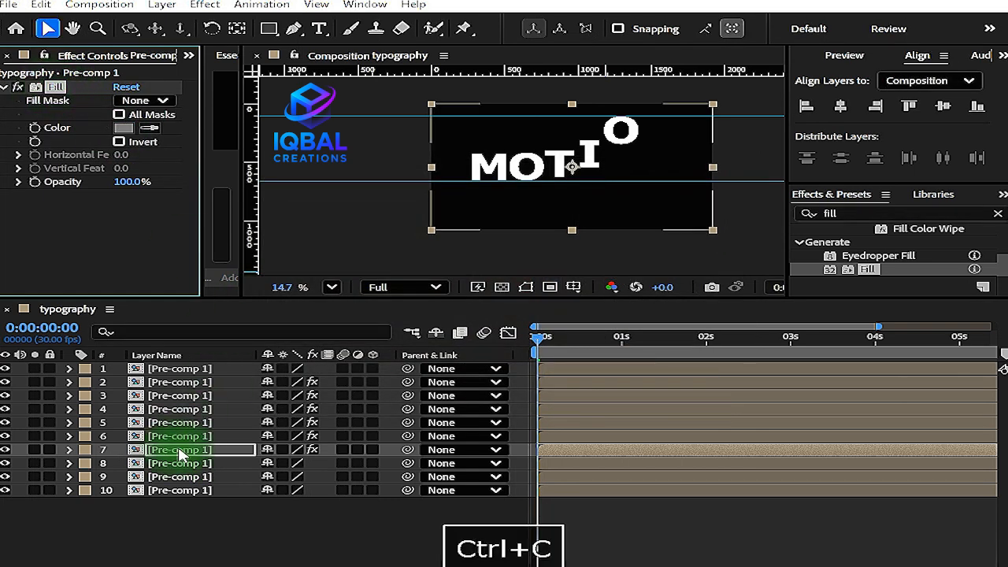
click(161, 465)
key(ctrl+v)
click(123, 127)
drag(275, 298, 276, 275)
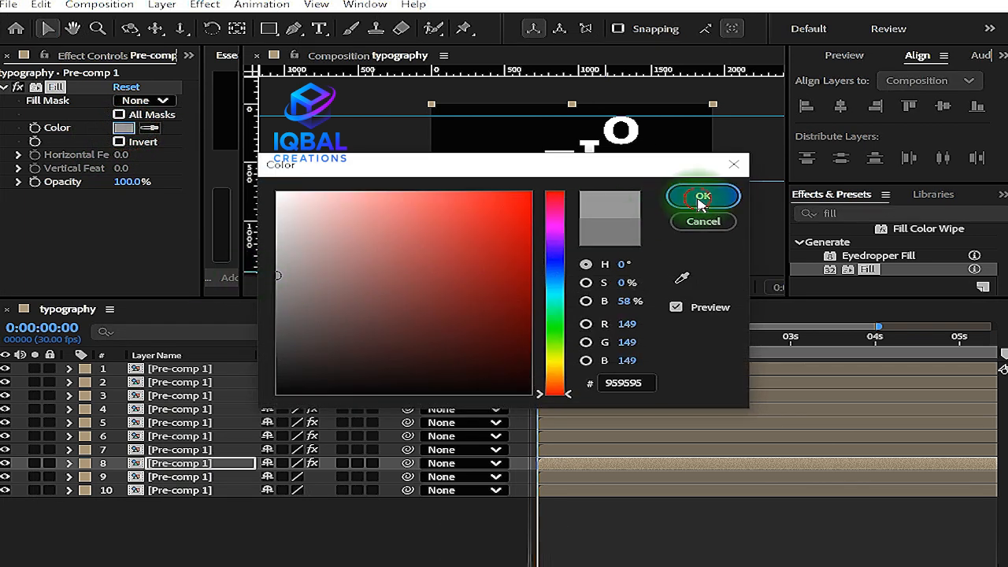
click(701, 198)
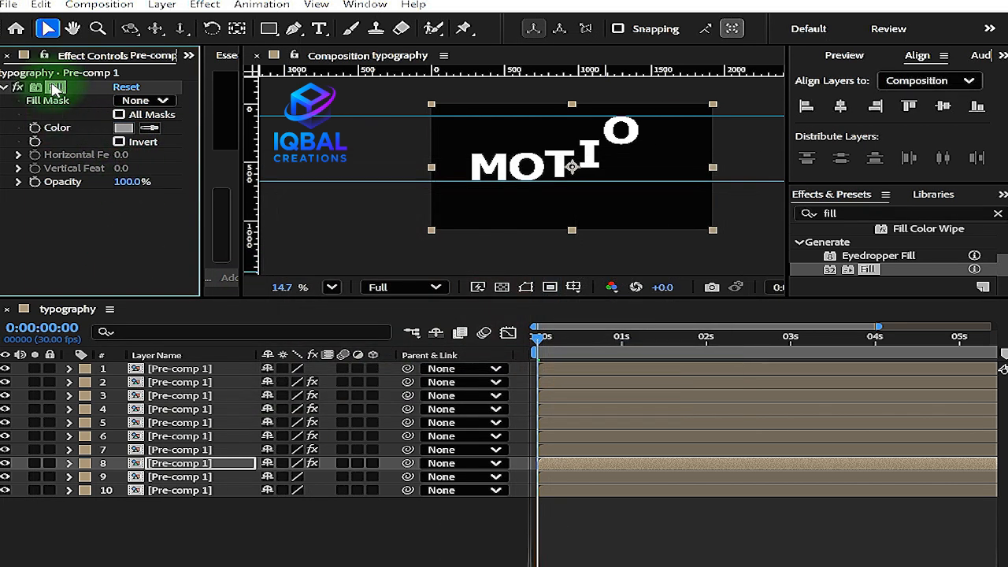
Step: Copy the eighth layer's Fill effect onto the ninth layer and set its color to a lighter gray
key(ctrl+c)
click(197, 478)
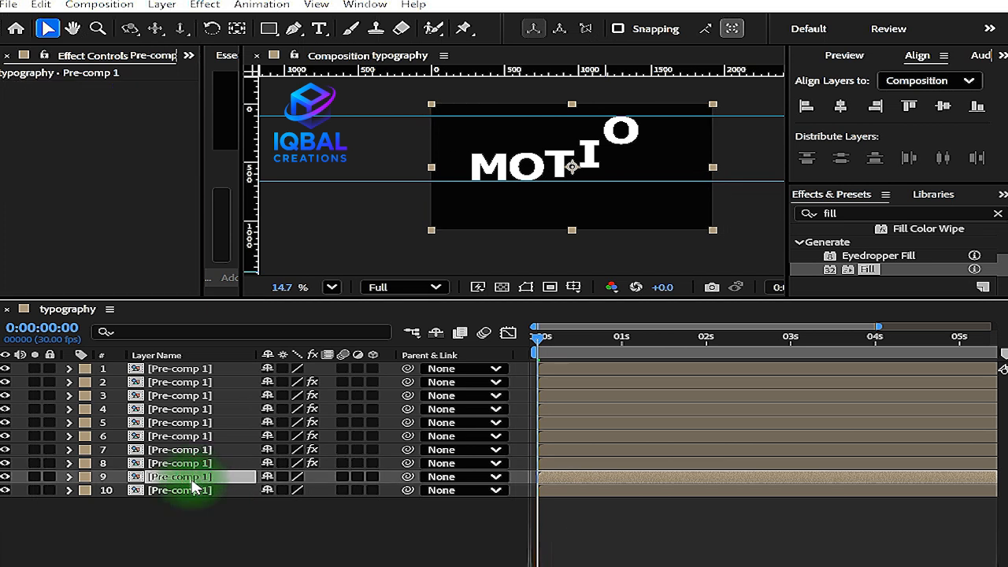
key(ctrl+v)
click(124, 128)
drag(292, 259, 225, 255)
click(717, 203)
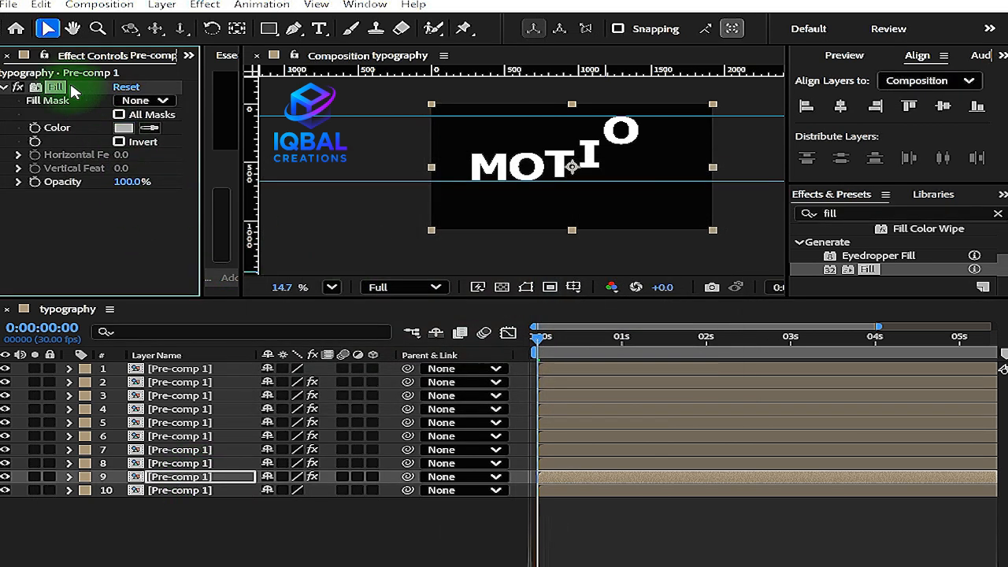
Step: Copy the ninth layer's Fill effect onto the tenth layer and set its color to light gray, CCCCCC
key(ctrl+c)
click(191, 489)
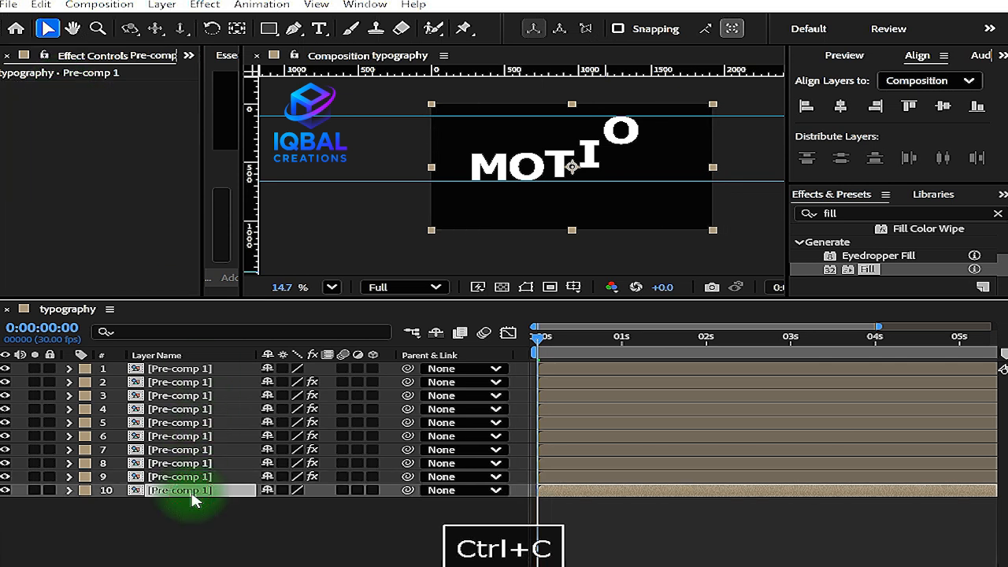
key(ctrl+v)
click(124, 129)
drag(299, 248, 260, 229)
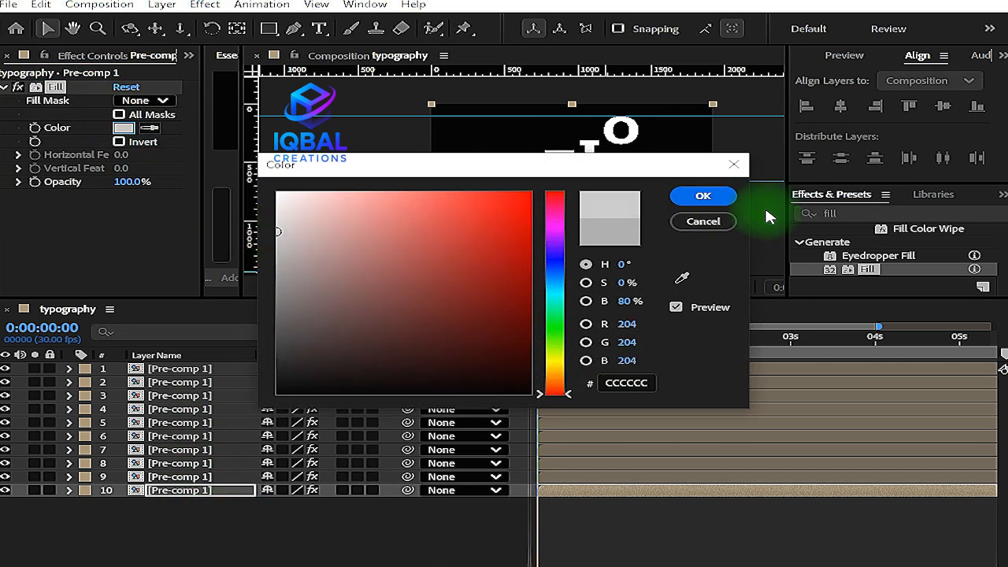
click(703, 197)
Step: Duplicate the tenth Pre-comp 1 layer and set the bottom copy's Fill color to a lighter, near-white gray
click(207, 492)
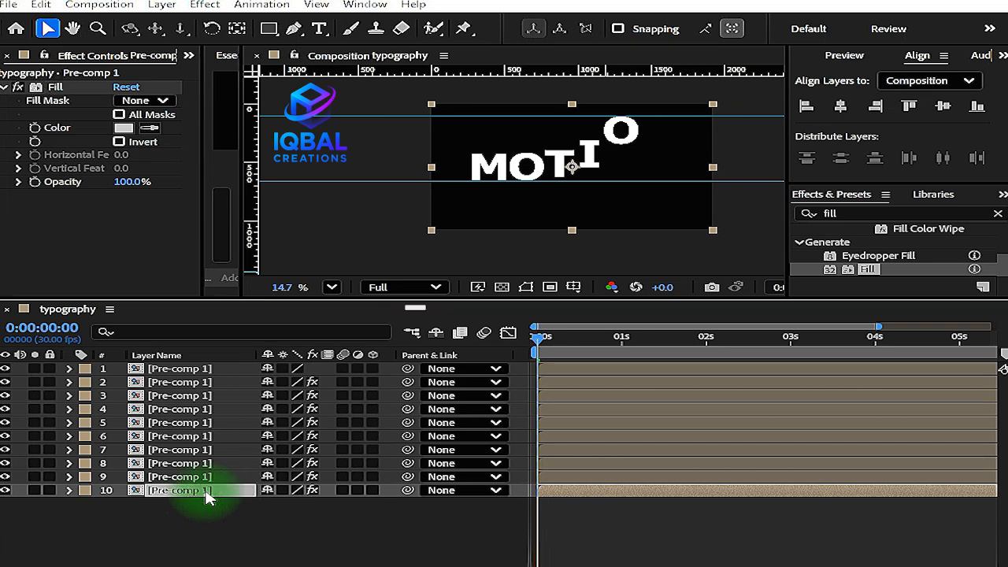
key(ctrl+d)
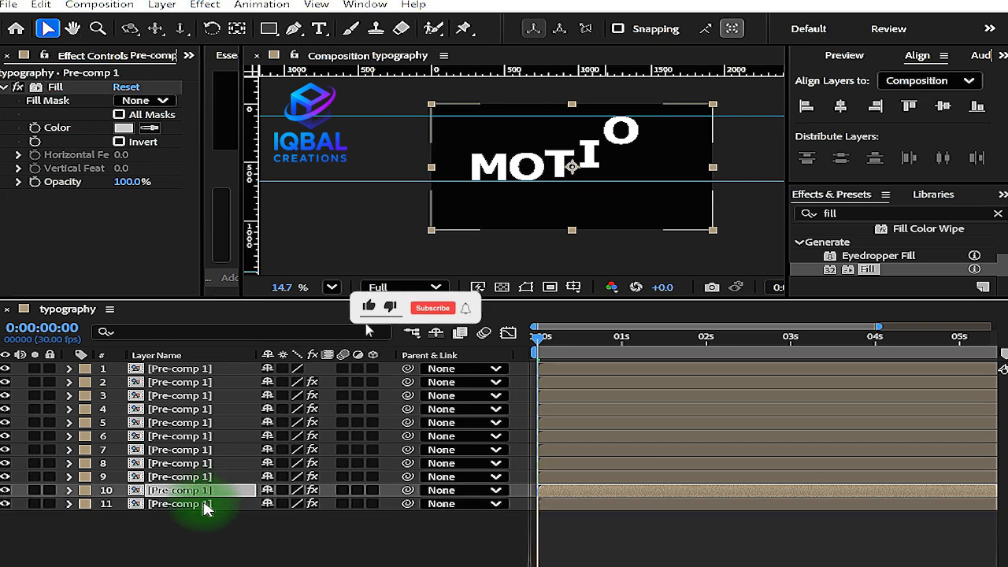
click(206, 506)
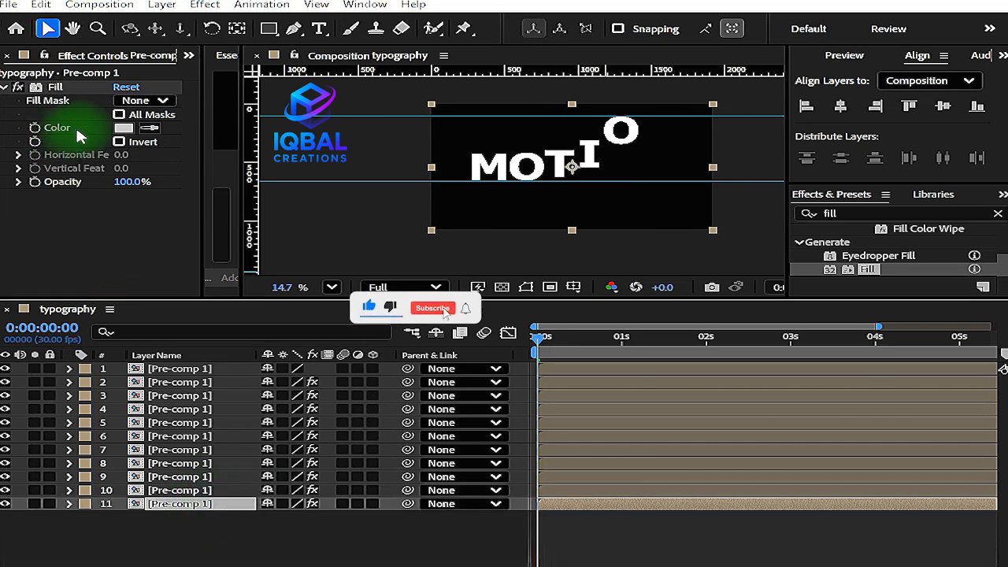
click(124, 128)
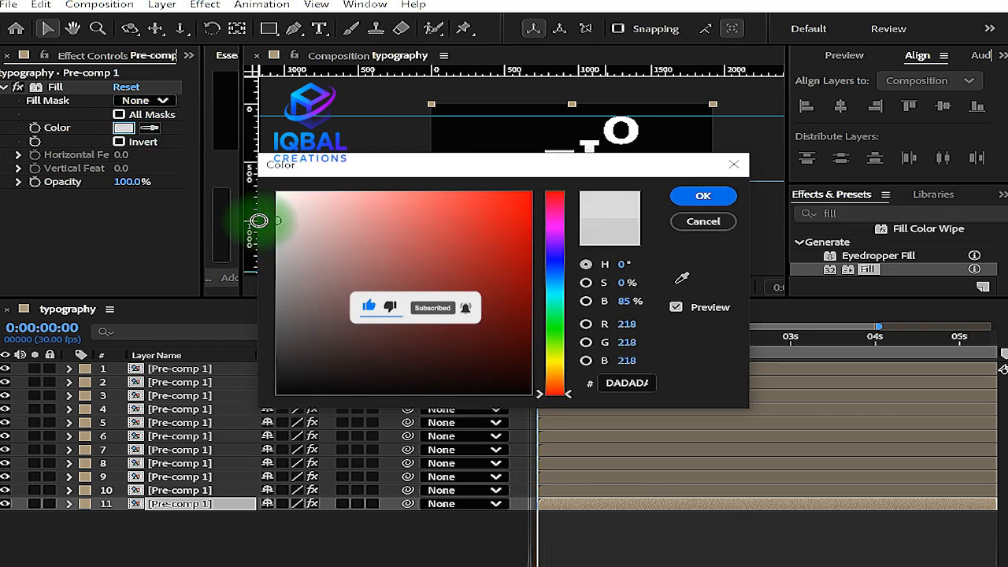
drag(259, 220, 266, 213)
click(703, 196)
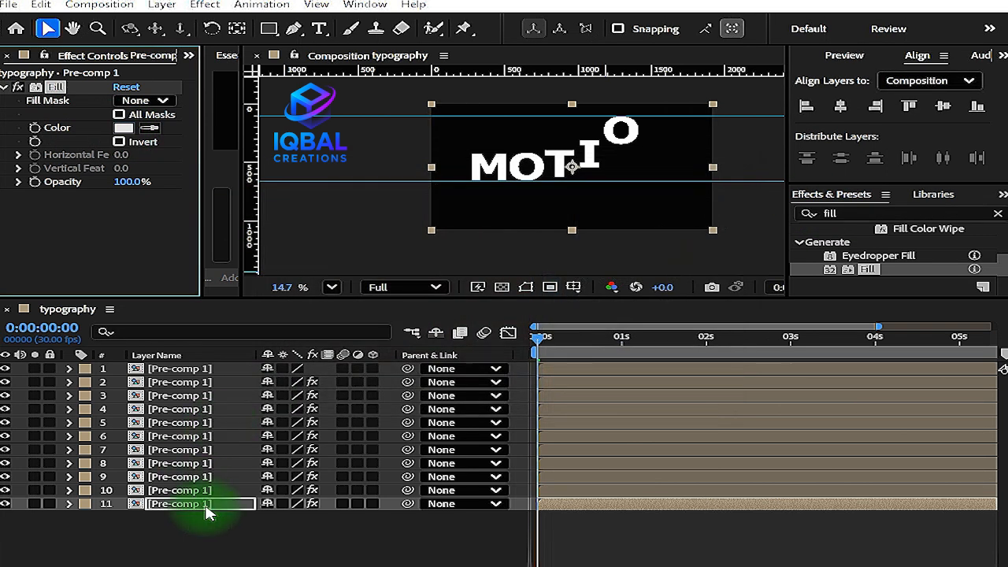
Step: Duplicate the eleventh Pre-comp 1 layer and set the bottom copy's Fill color to an even lighter near-white gray
key(ctrl+d)
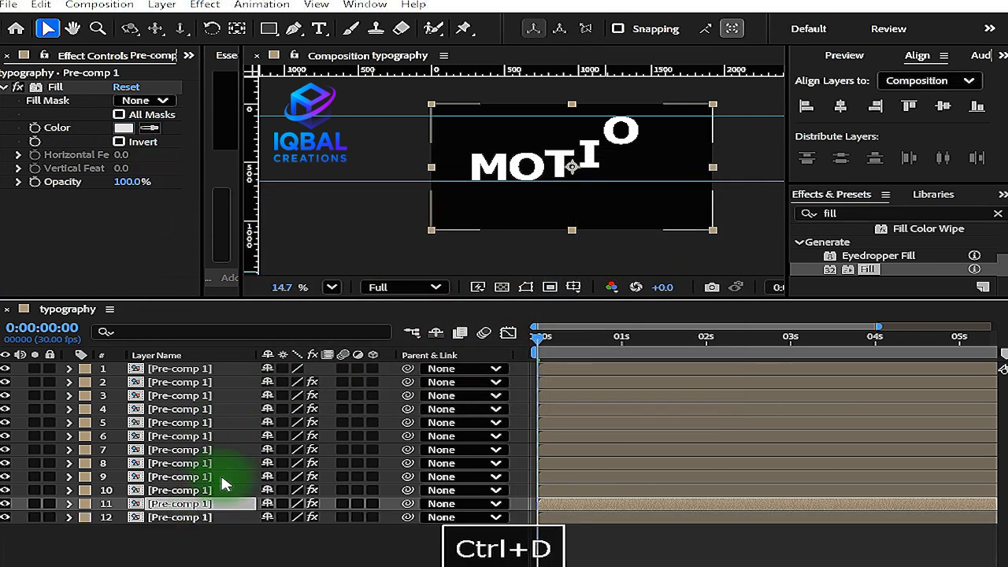
click(218, 518)
click(124, 128)
drag(283, 204, 262, 200)
click(704, 197)
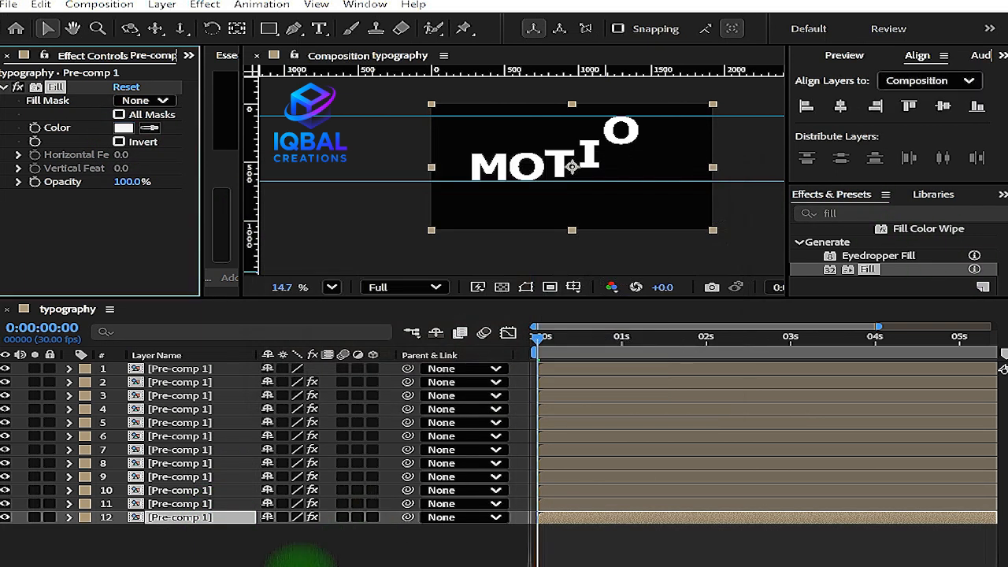
Step: Duplicate the twelfth Pre-comp 1 layer and set the bottom copy's Fill color to white, FFFFFF
click(209, 517)
key(ctrl+d)
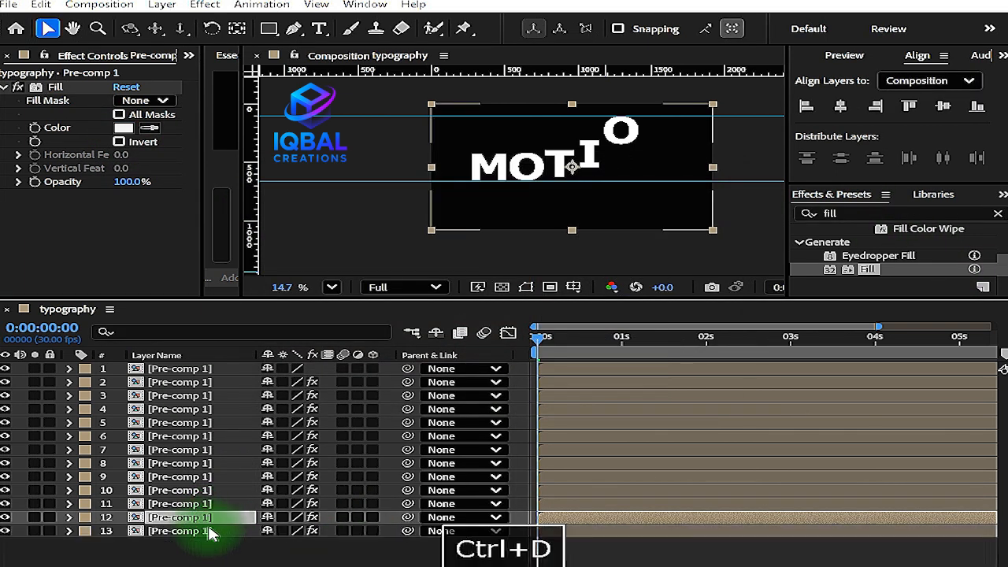
click(211, 534)
click(126, 128)
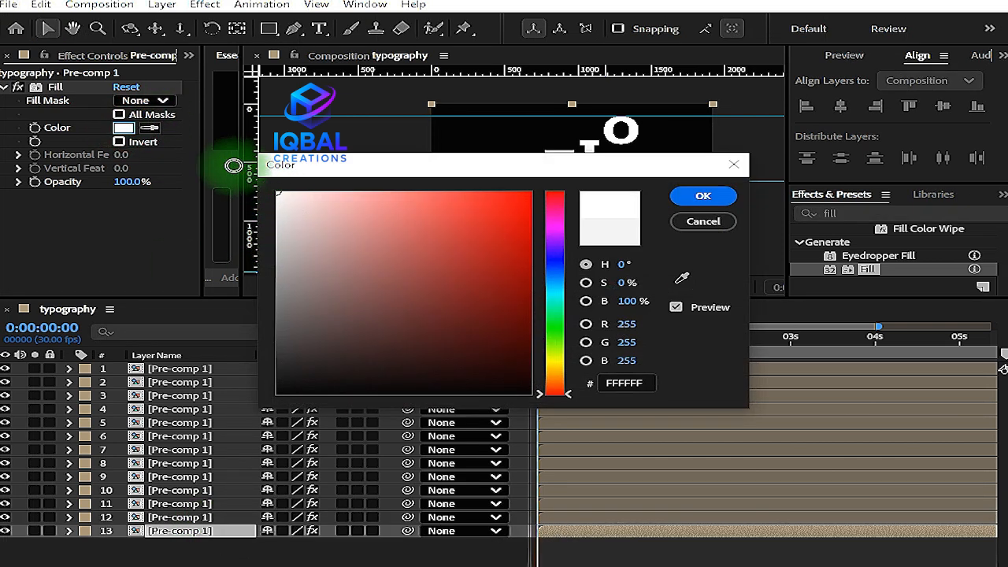
click(700, 197)
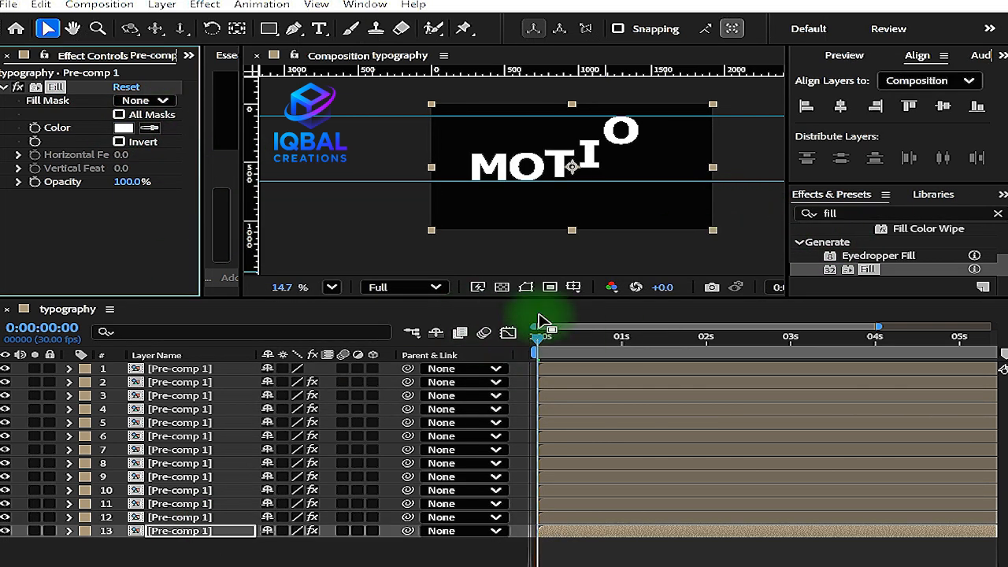
Step: Stagger all thirteen Pre-comp 1 layers in time so their starts cascade evenly over about one second from top to bottom
drag(574, 564, 590, 563)
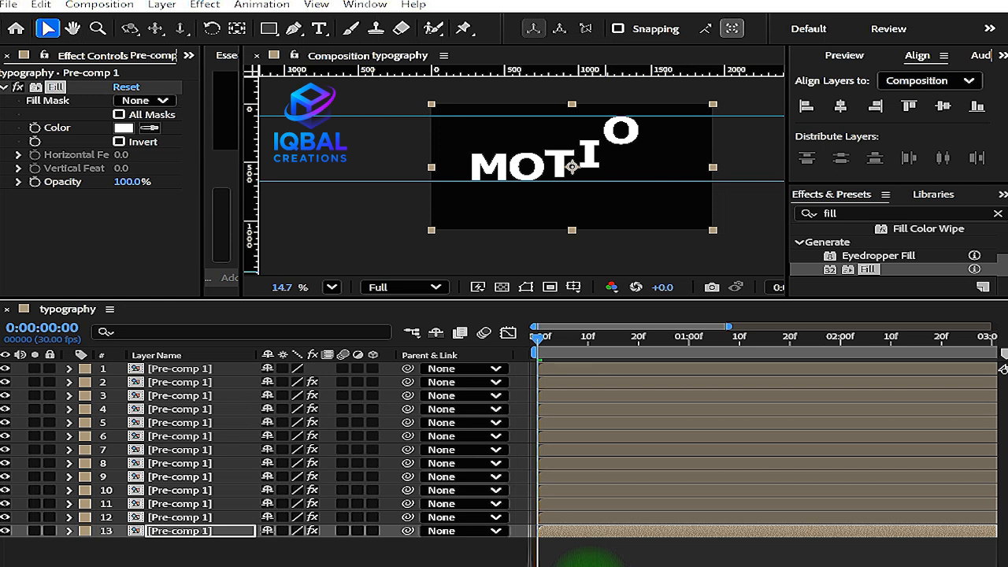
shift+click(601, 370)
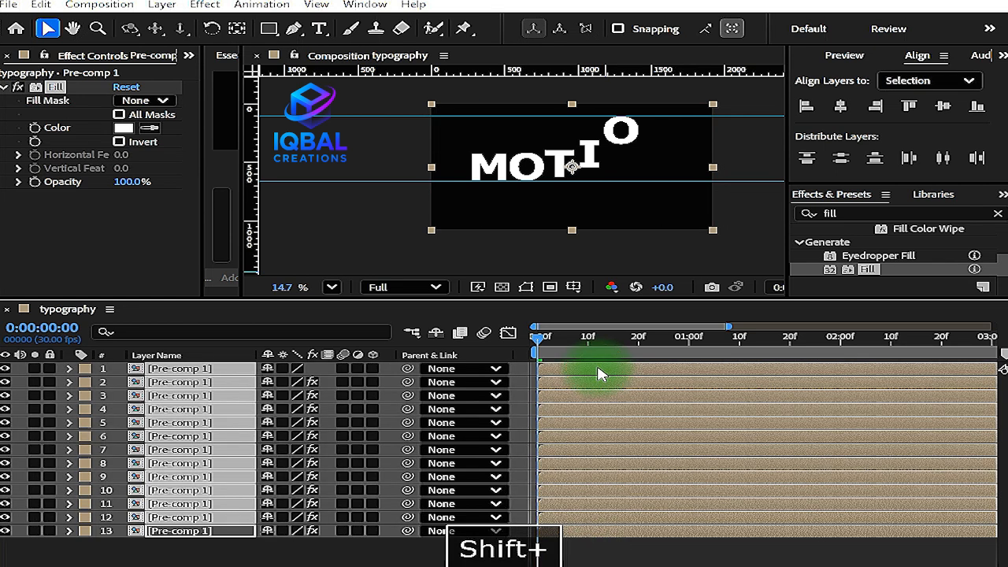
drag(616, 462, 663, 453)
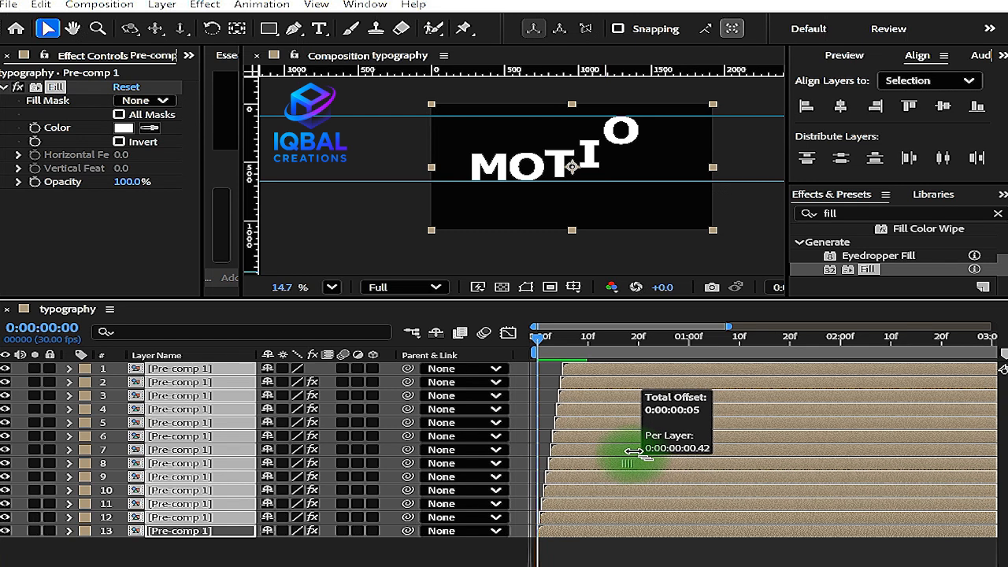
drag(596, 450, 596, 522)
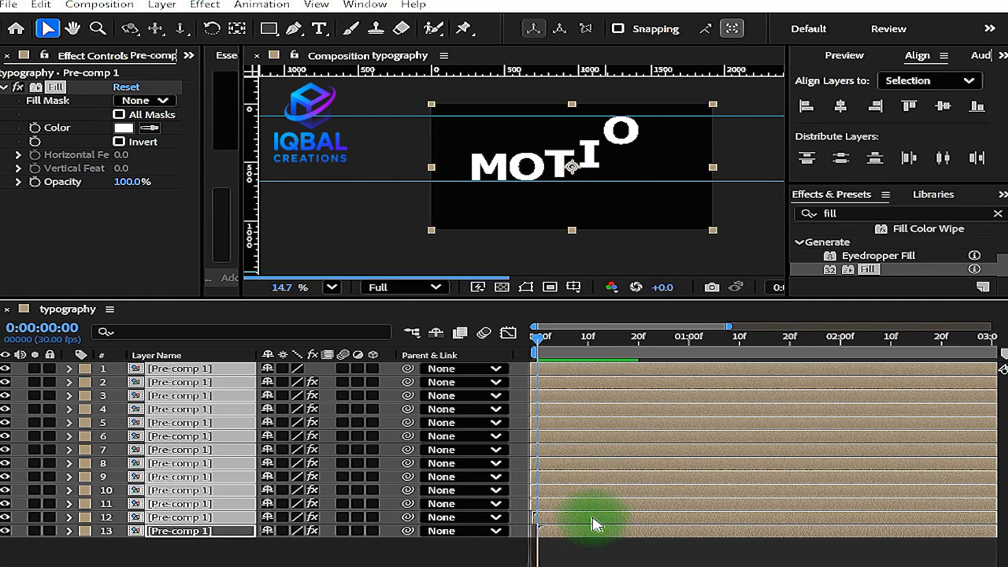
mouse_move(672, 520)
mouse_down()
mouse_move(701, 525)
mouse_move(662, 518)
mouse_up()
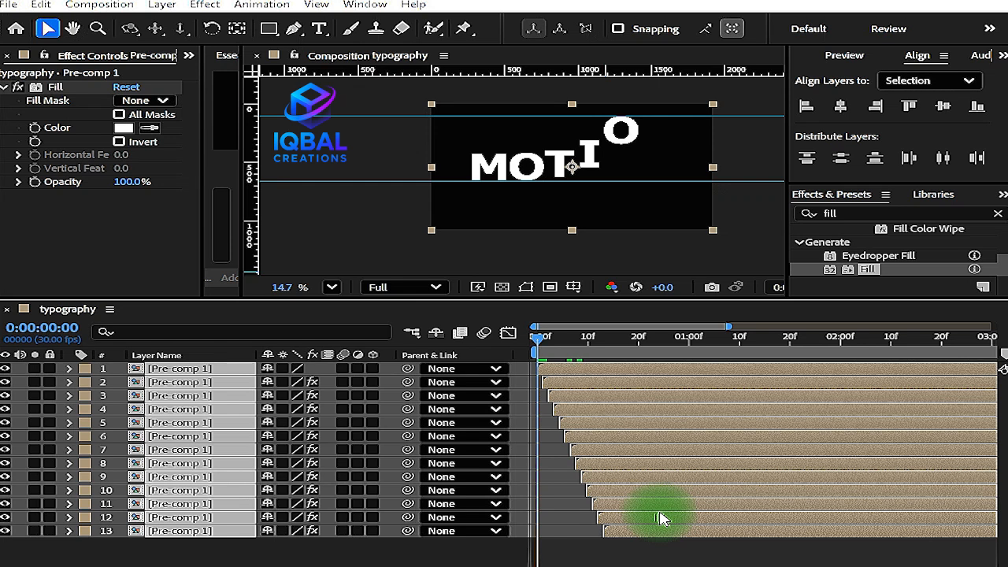
drag(664, 511, 698, 533)
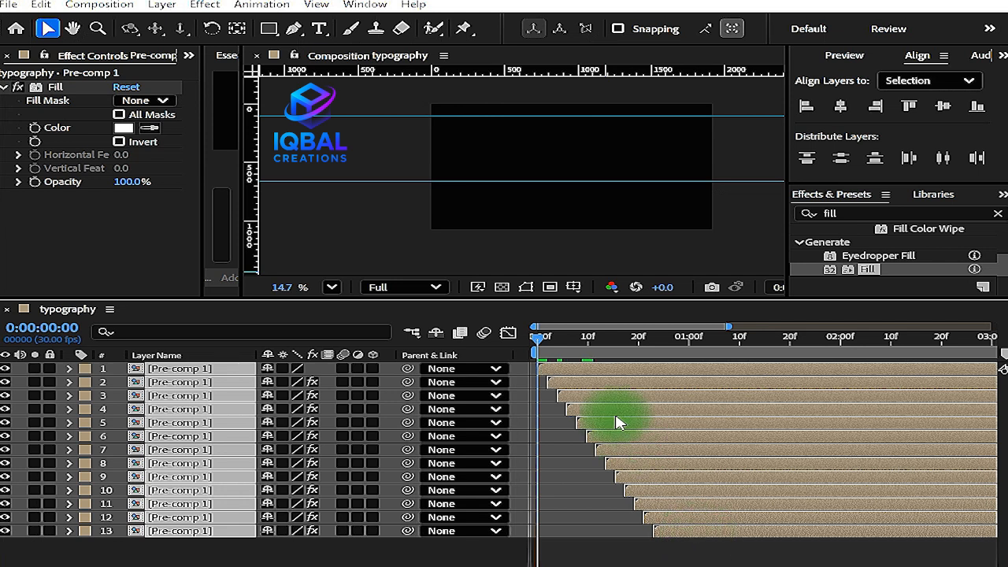
Step: Check the staggered layers through to the composition's last frame and set the composition duration to 0:00:08:06
drag(540, 337, 618, 337)
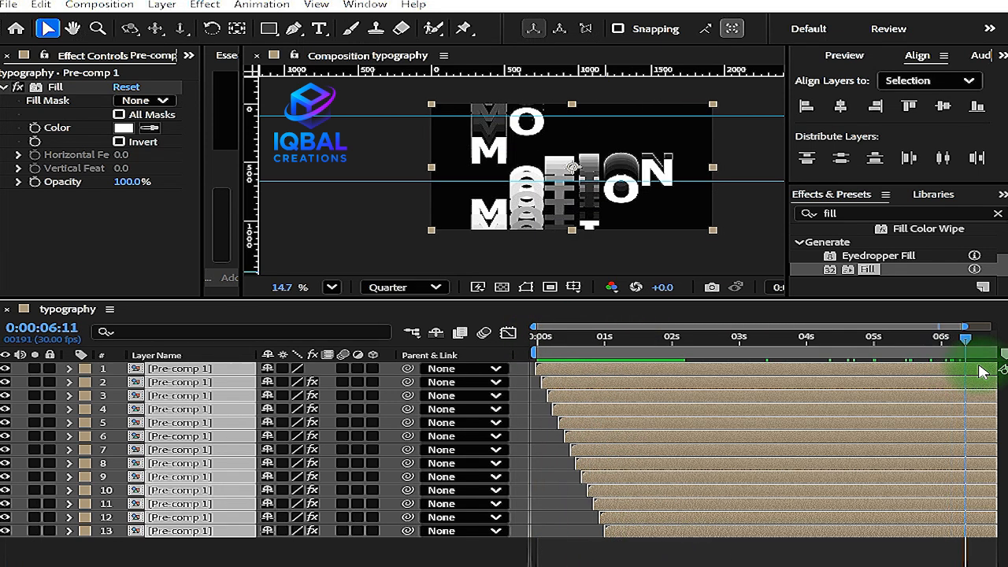
drag(967, 340, 999, 364)
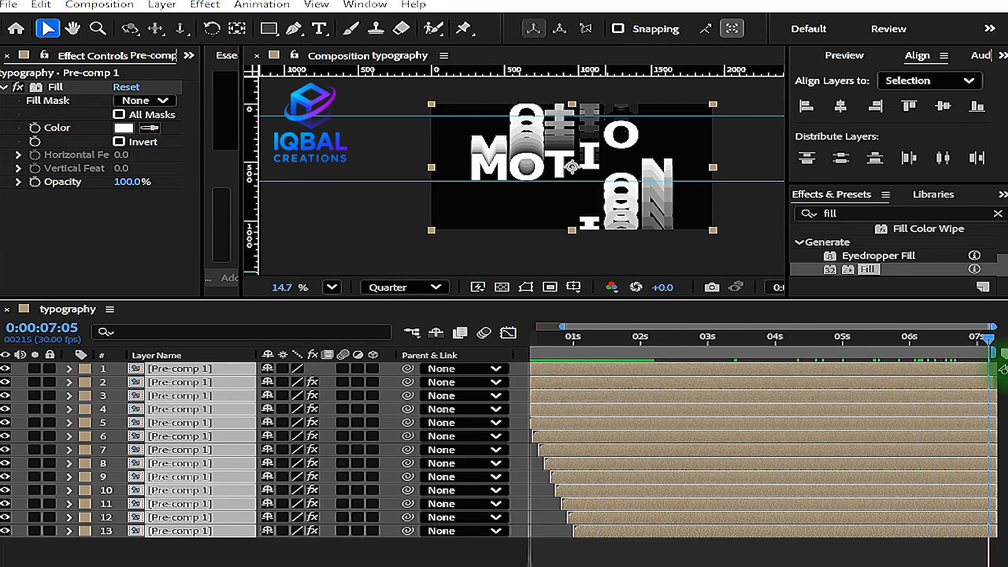
click(444, 55)
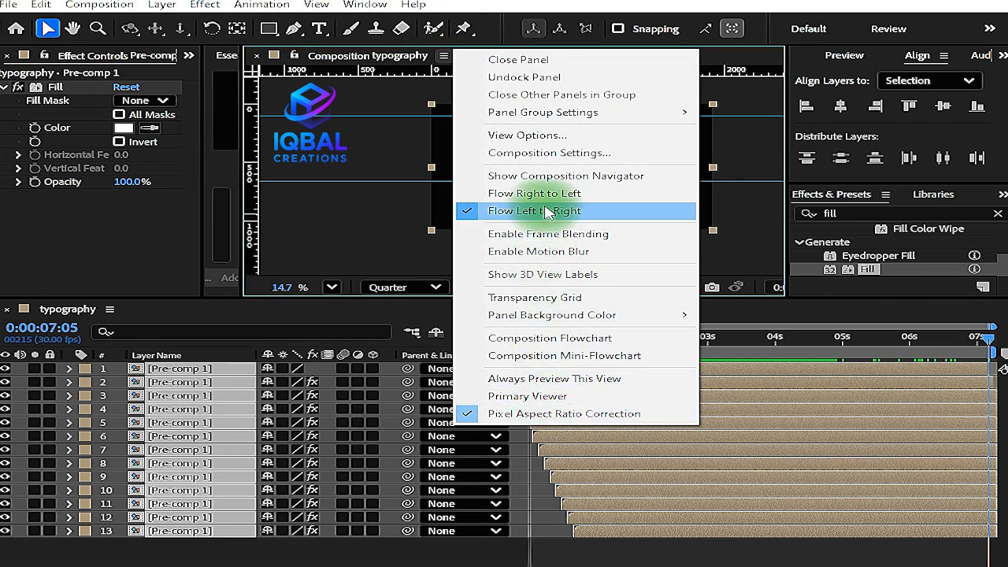
click(559, 152)
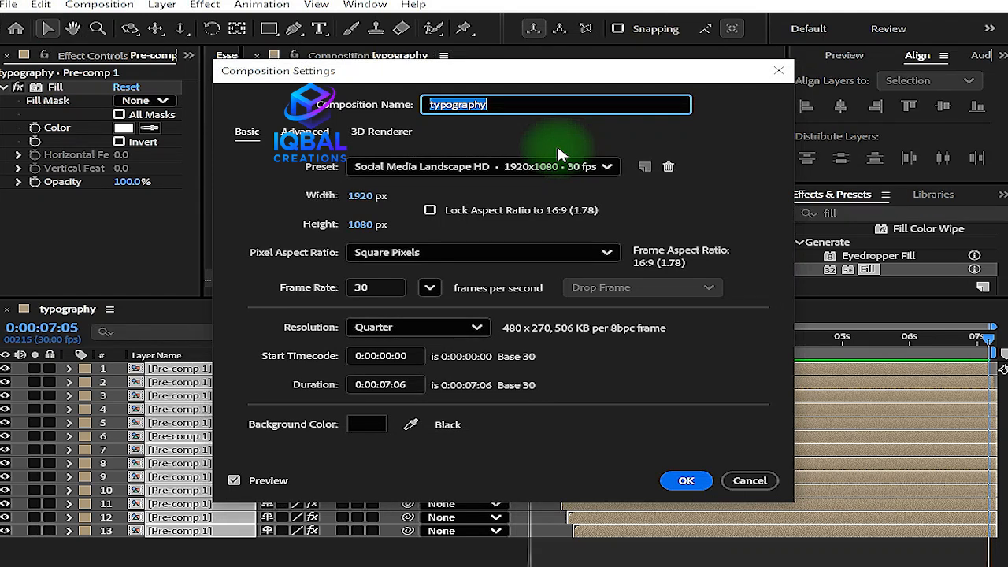
click(373, 382)
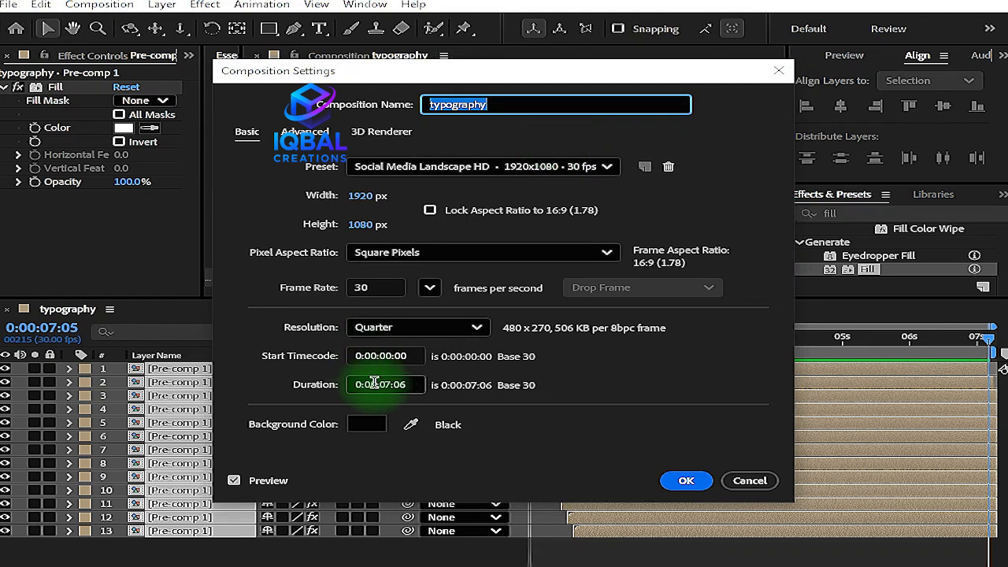
click(386, 385)
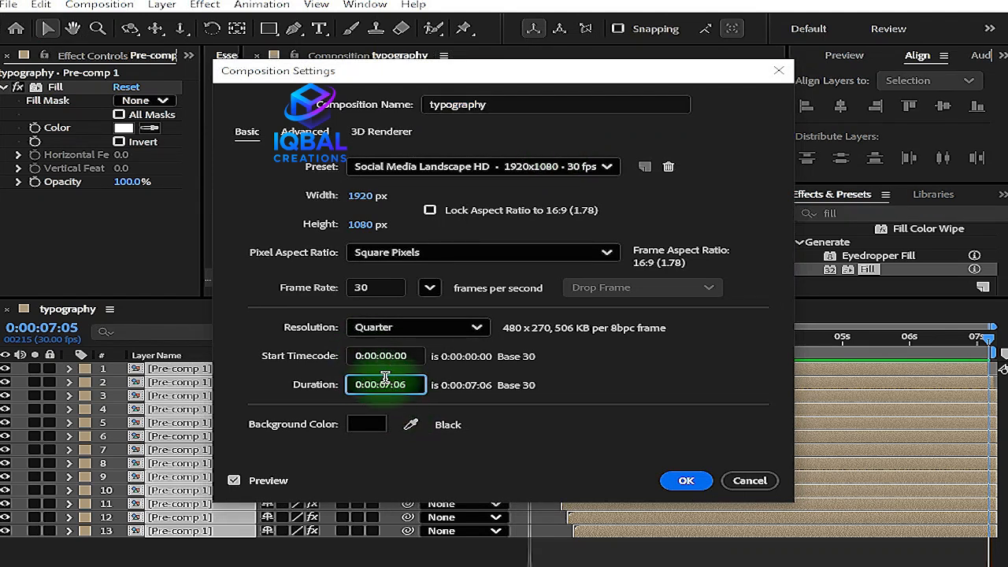
key(BackSpace)
text(8)
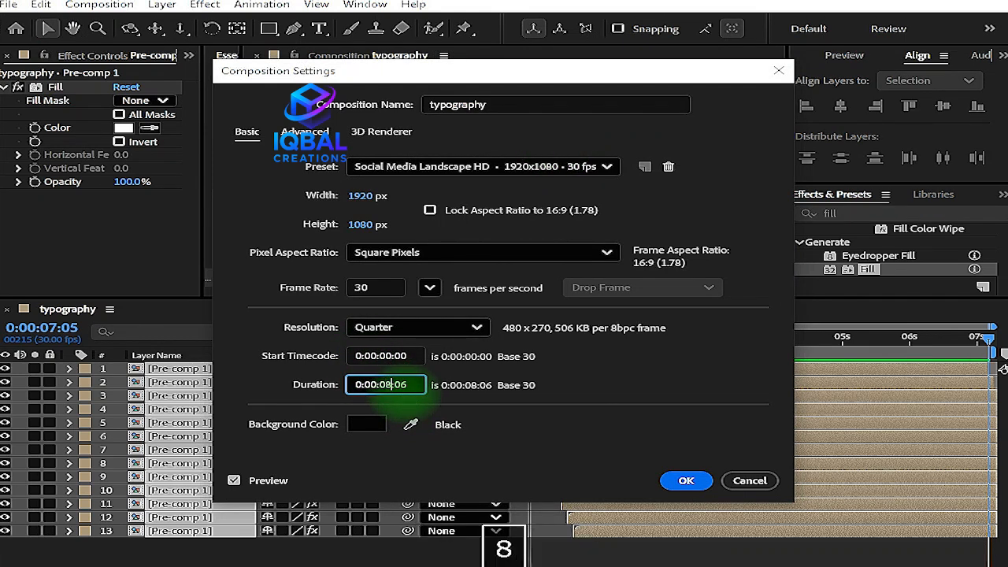
key(Return)
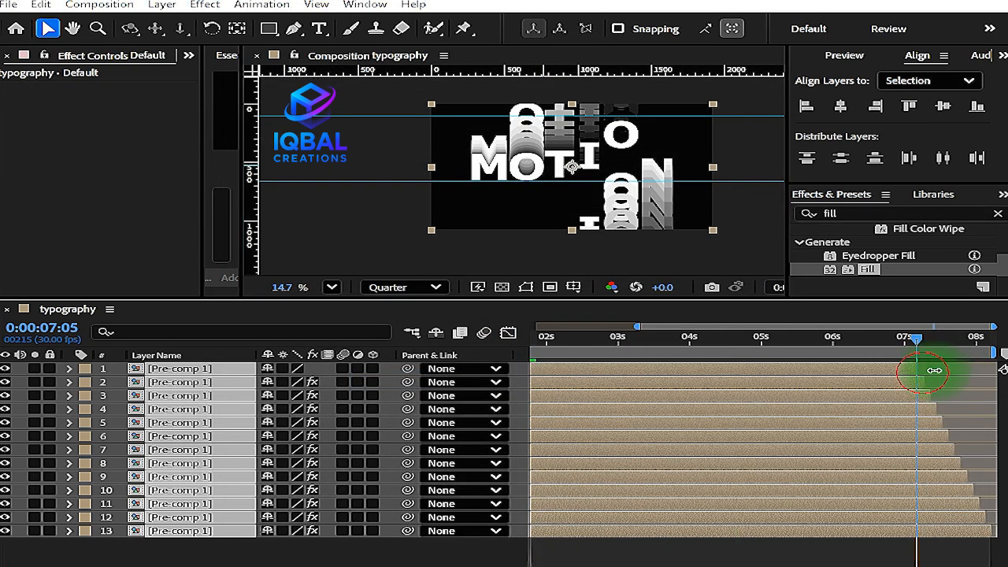
Step: Extend the out points of all thirteen layers to the new end of the composition
drag(930, 371, 964, 368)
drag(919, 340, 955, 349)
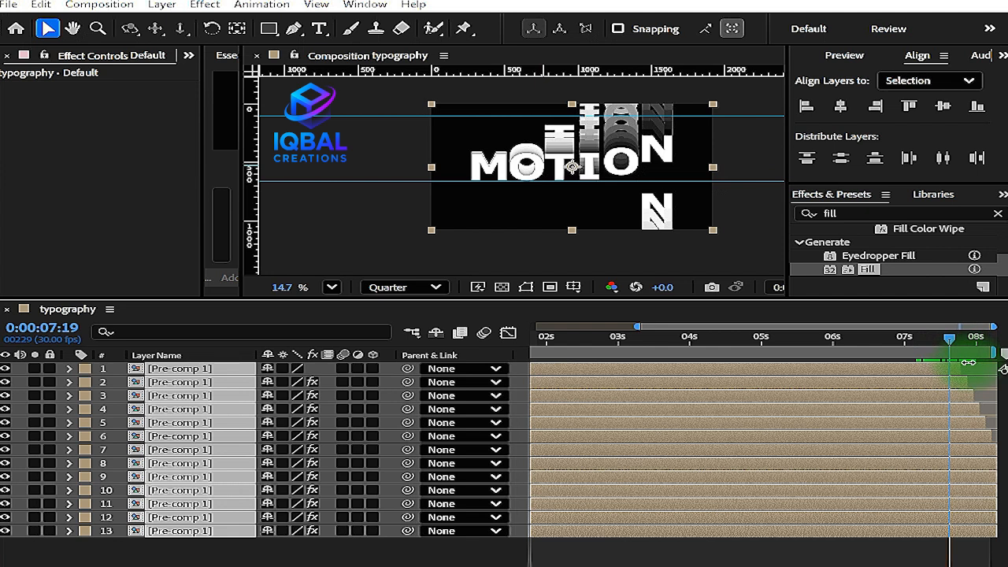
drag(961, 343, 969, 341)
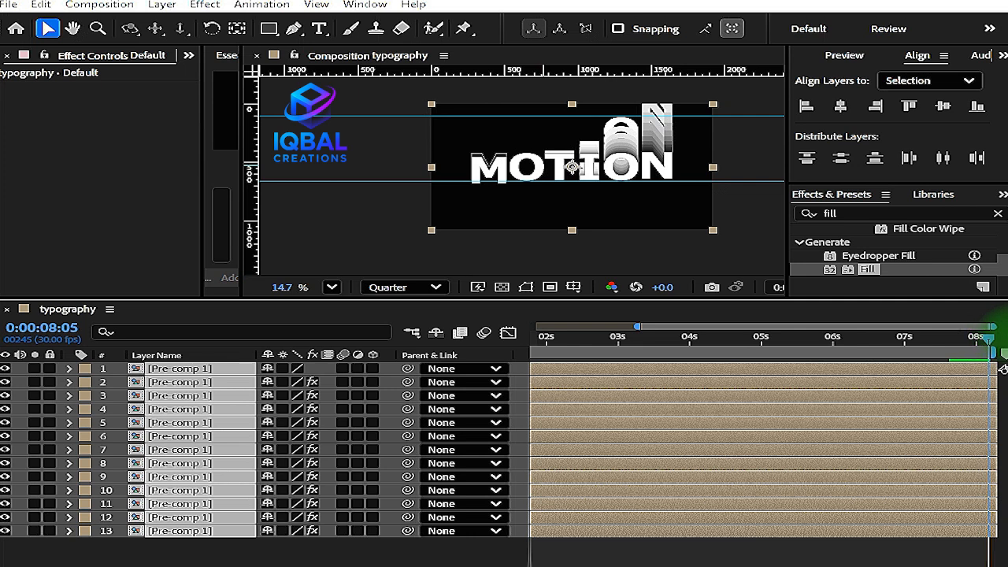
Step: Trim the beginnings of all layers at 0:00:01:02 and move the trimmed layers to start at 0:00:00:00
drag(985, 346, 582, 347)
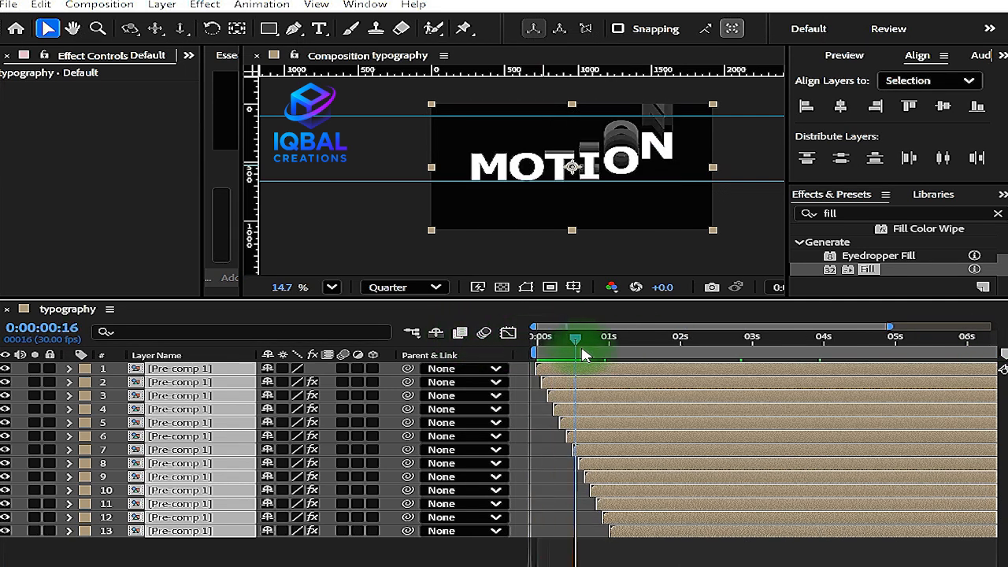
drag(671, 357, 615, 378)
drag(563, 565, 591, 551)
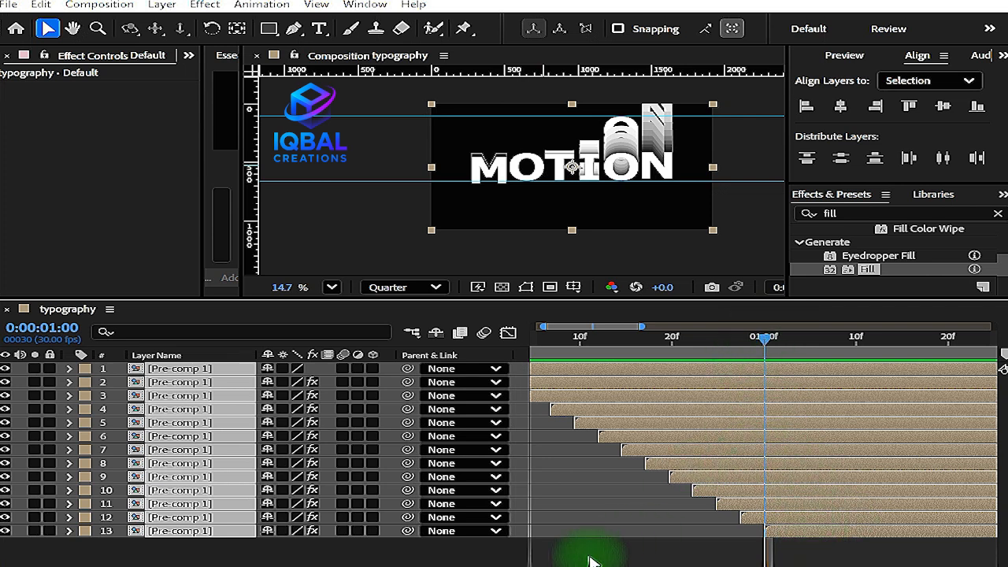
mouse_move(767, 337)
mouse_down()
mouse_move(792, 341)
mouse_move(783, 337)
mouse_up()
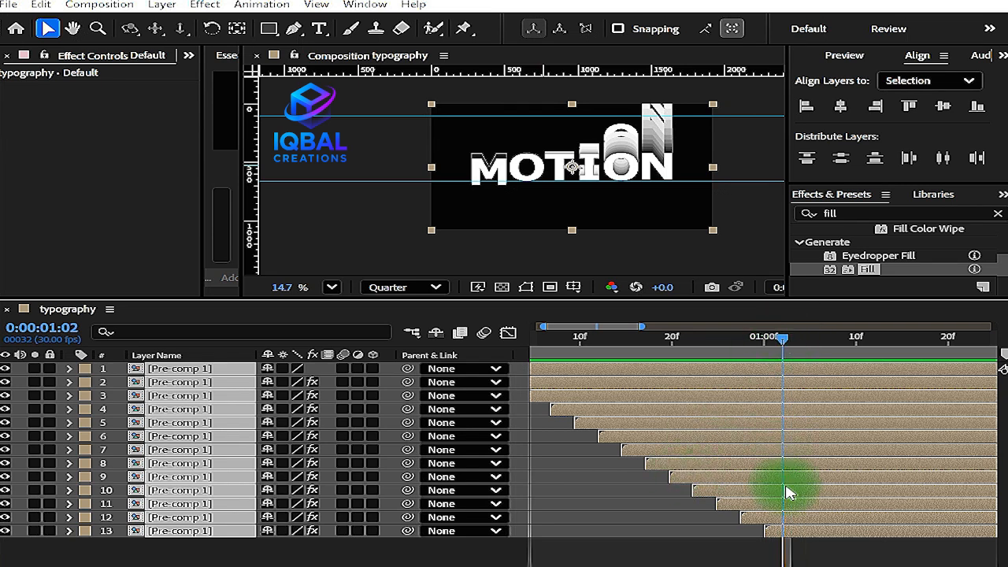
key(alt+bracketleft)
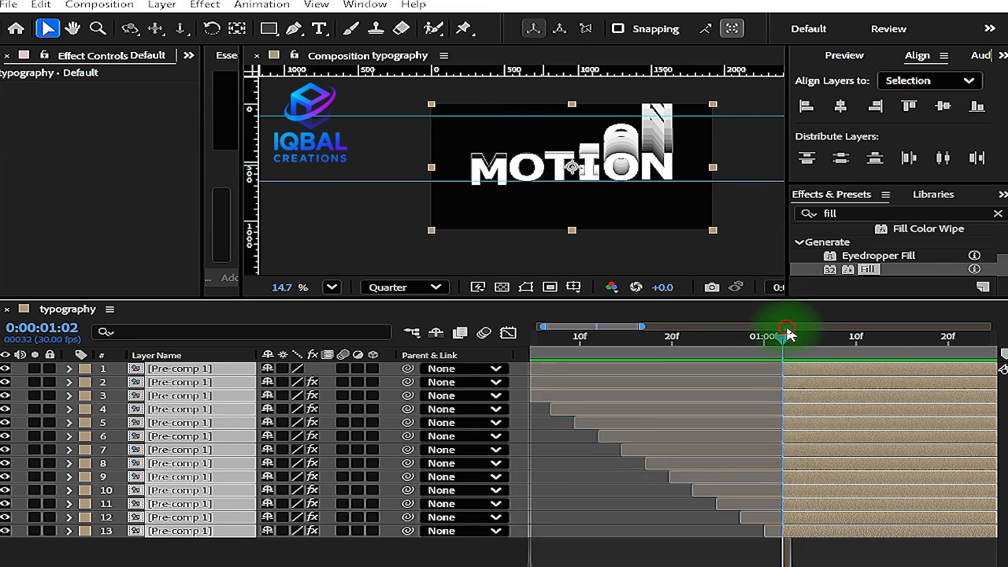
key(Home)
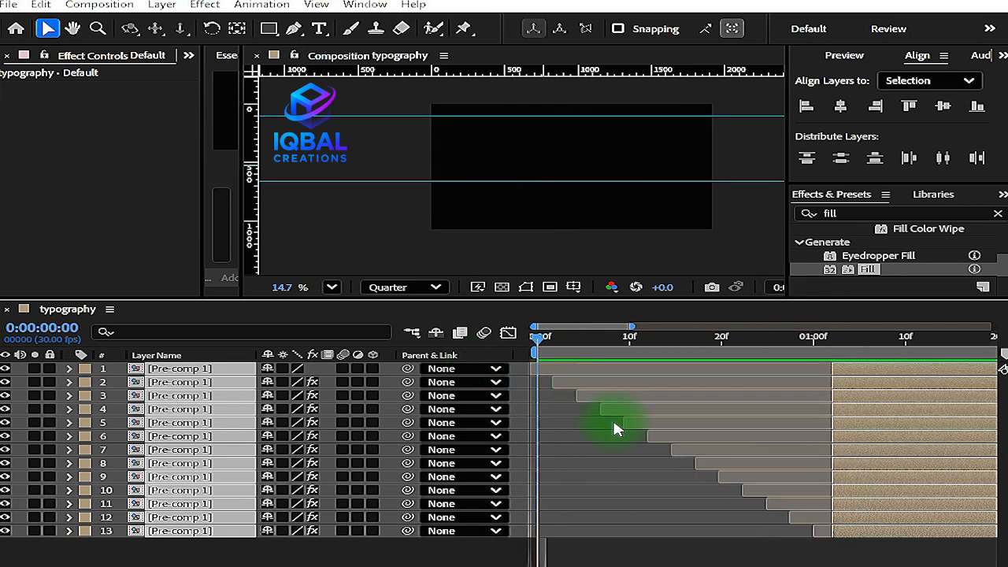
key(bracketleft)
Step: Preview the animation and align the lower horizontal guide with the base of the letter M in the first frame
key(space)
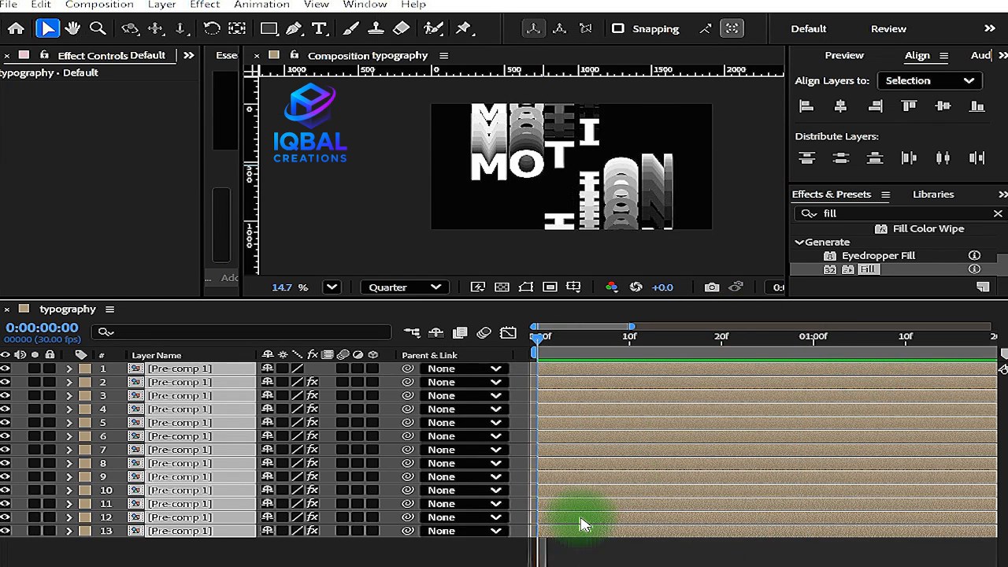
scroll(586, 563, down, 5)
key(space)
drag(804, 331, 524, 363)
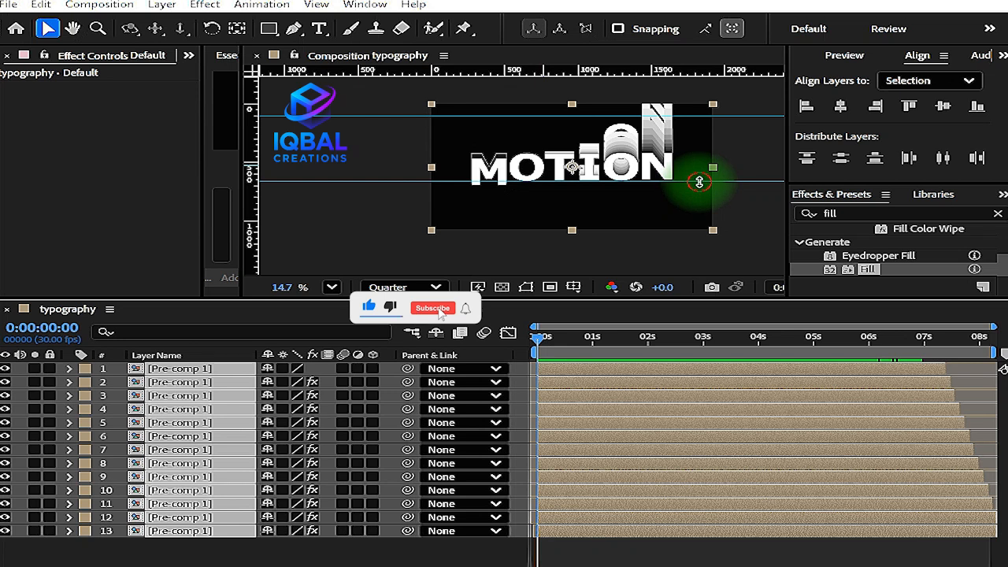
drag(700, 183, 704, 189)
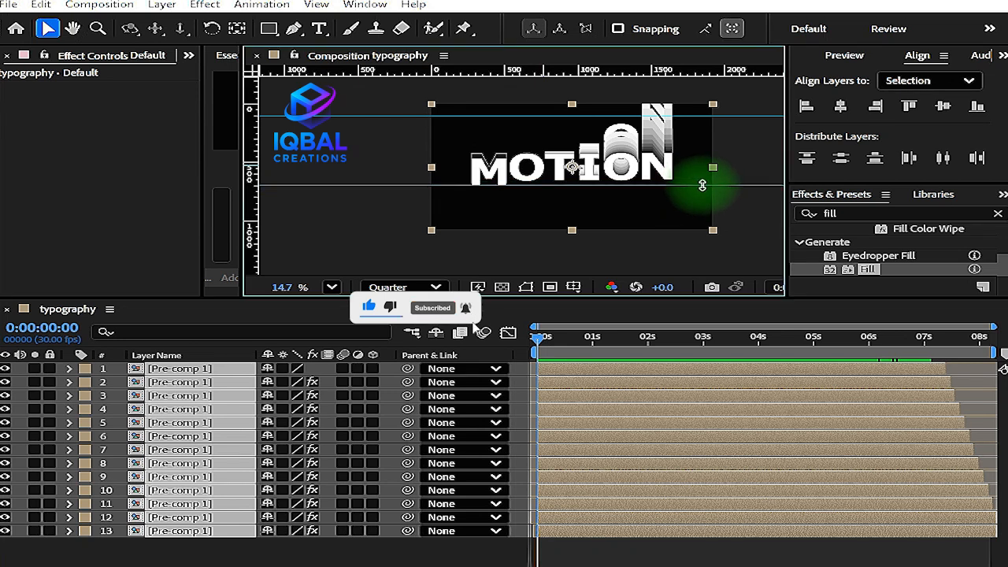
scroll(490, 183, up, 3)
scroll(491, 183, down, 4)
scroll(488, 179, up, 2)
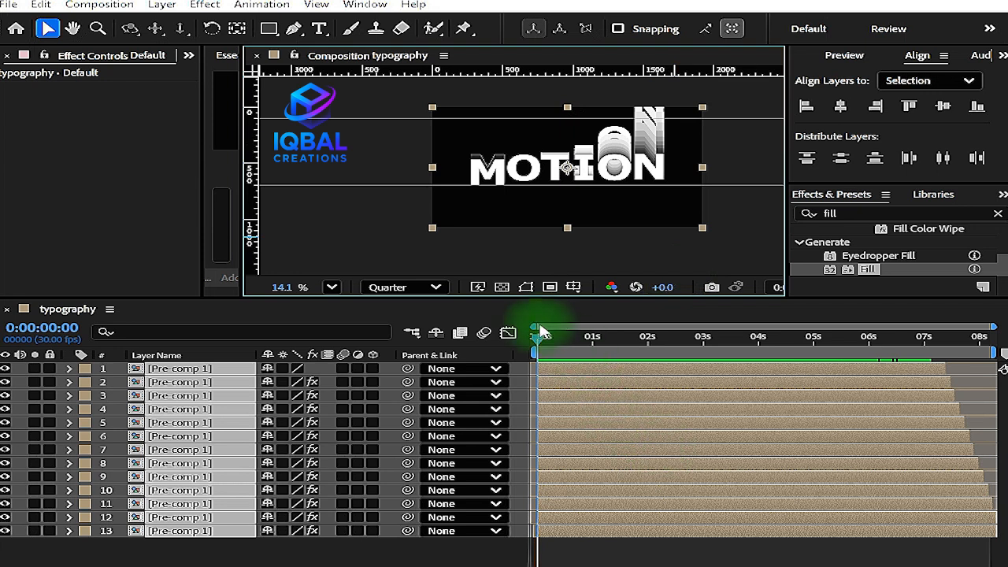
Step: Find the frame matching the first one at 0:00:07:05, end the work area there and trim the composition to it
drag(540, 337, 934, 382)
scroll(488, 202, up, 2)
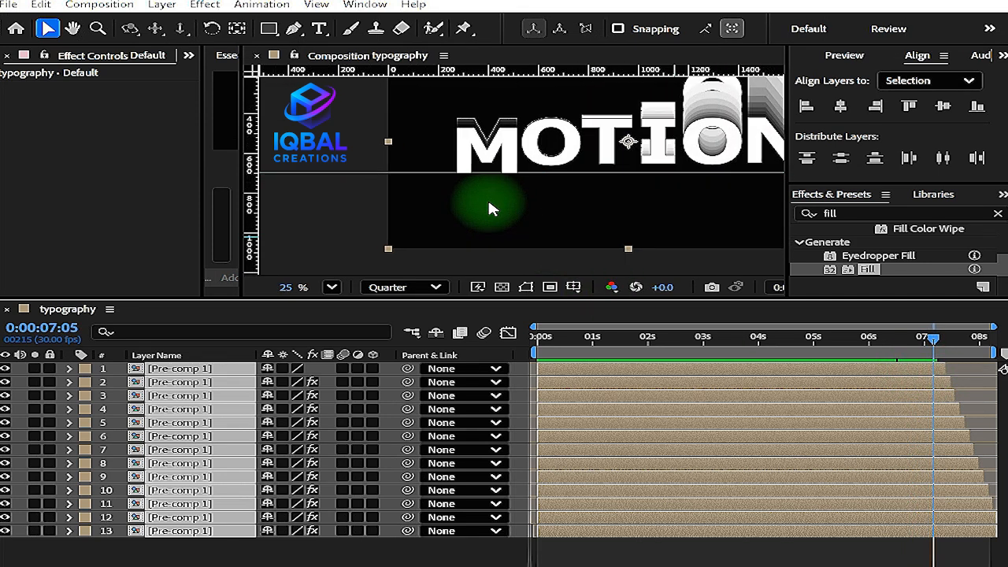
scroll(489, 202, down, 3)
scroll(461, 191, up, 2)
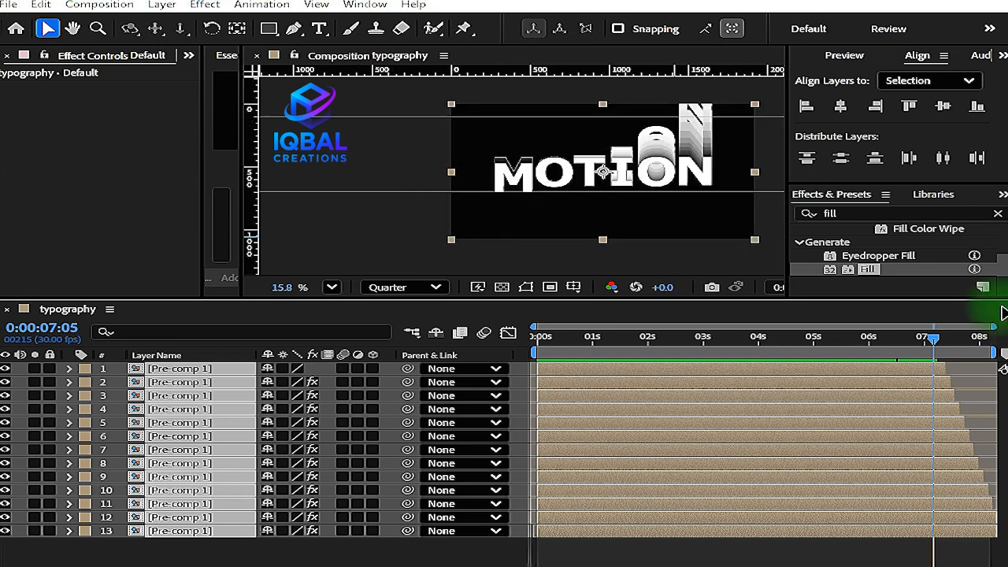
drag(994, 355, 976, 356)
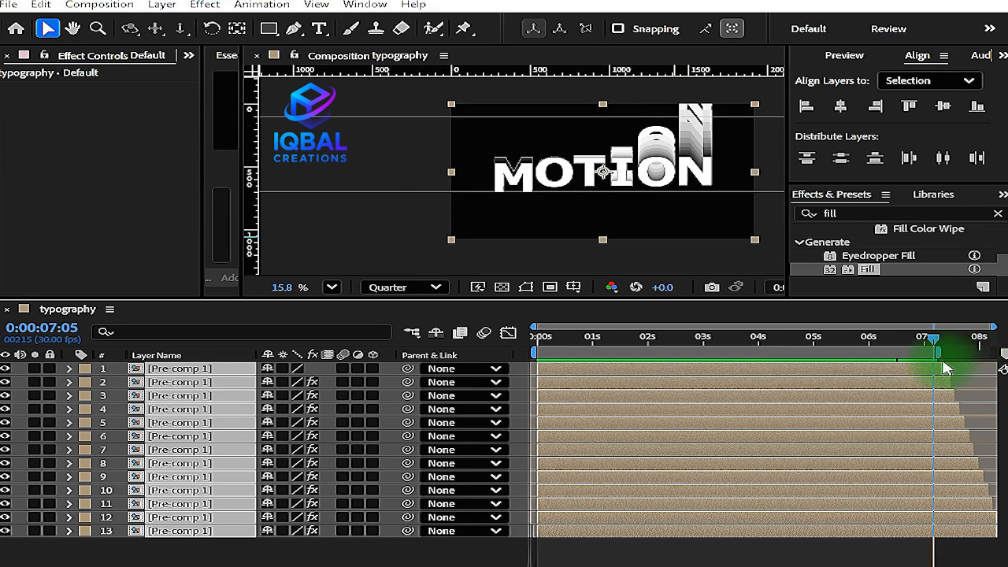
key(ctrl+shift+x)
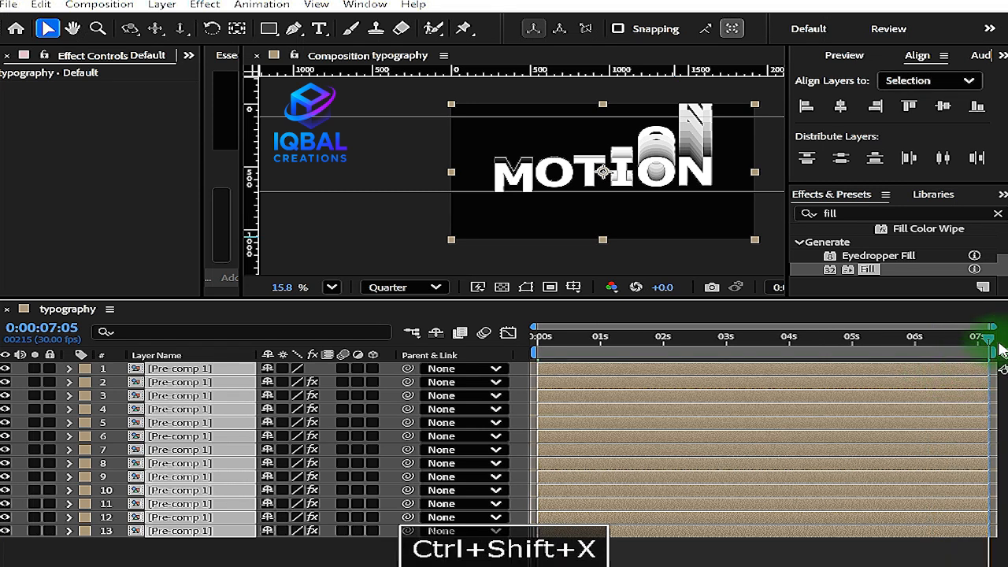
Step: Return to the first frame of the composition and clear the effects search
drag(1002, 335, 558, 418)
click(998, 213)
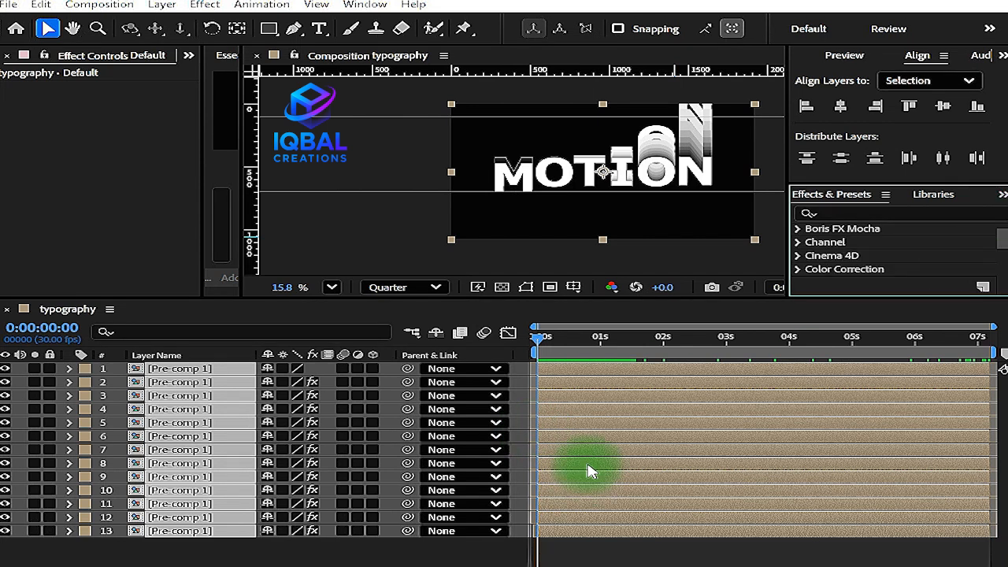
Step: Pre-compose all thirteen Pre-comp 1 layers as "final animation" with all attributes moved into the new composition
right_click(653, 441)
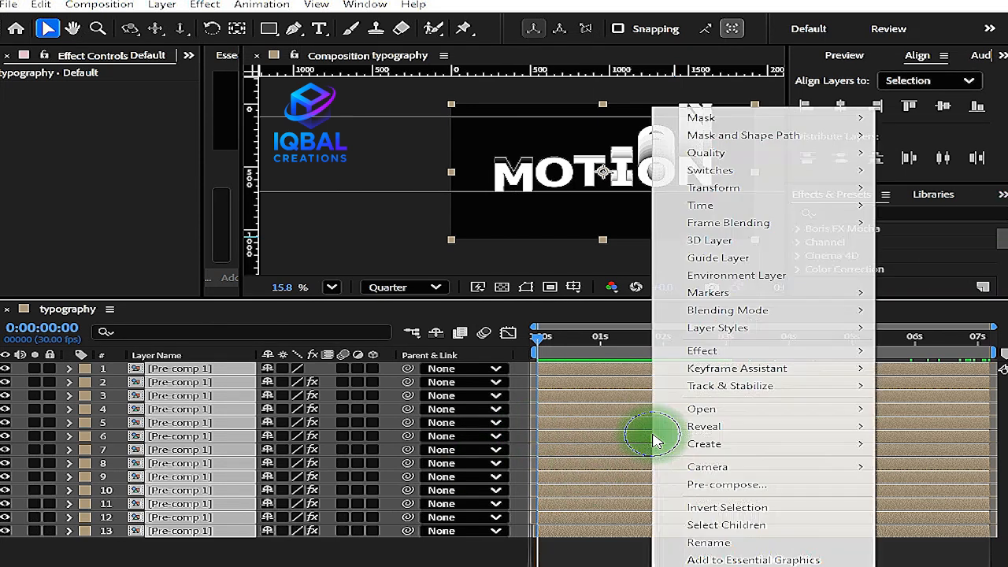
click(737, 484)
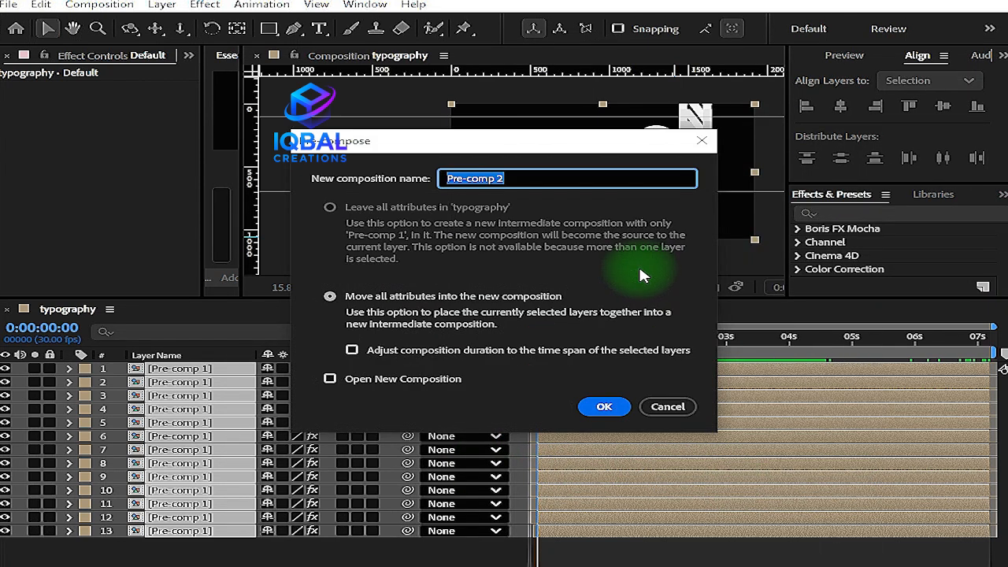
text(tion)
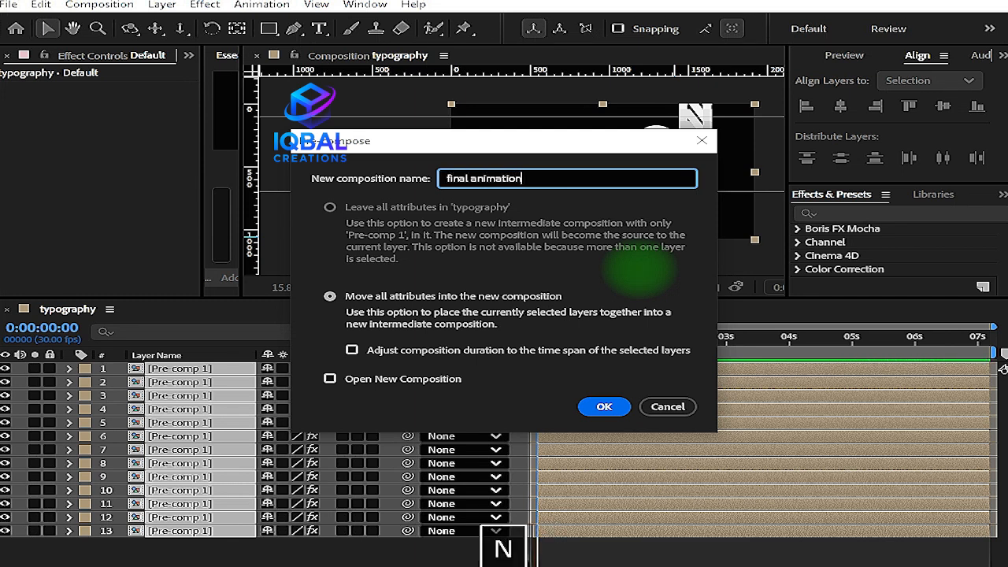
click(604, 406)
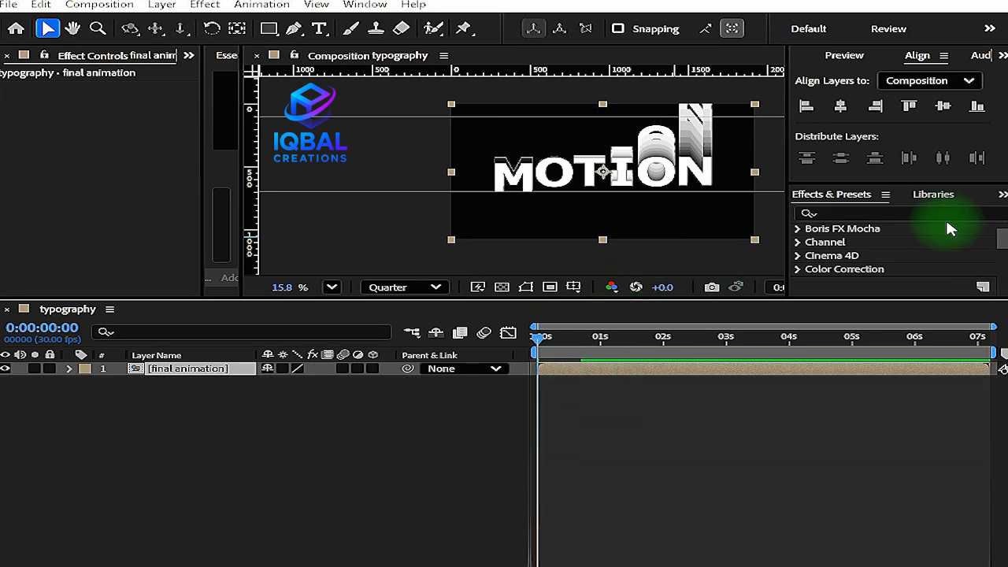
Step: Find the Tint effect under Color Correction and apply it to the final animation layer
click(946, 214)
text(tint)
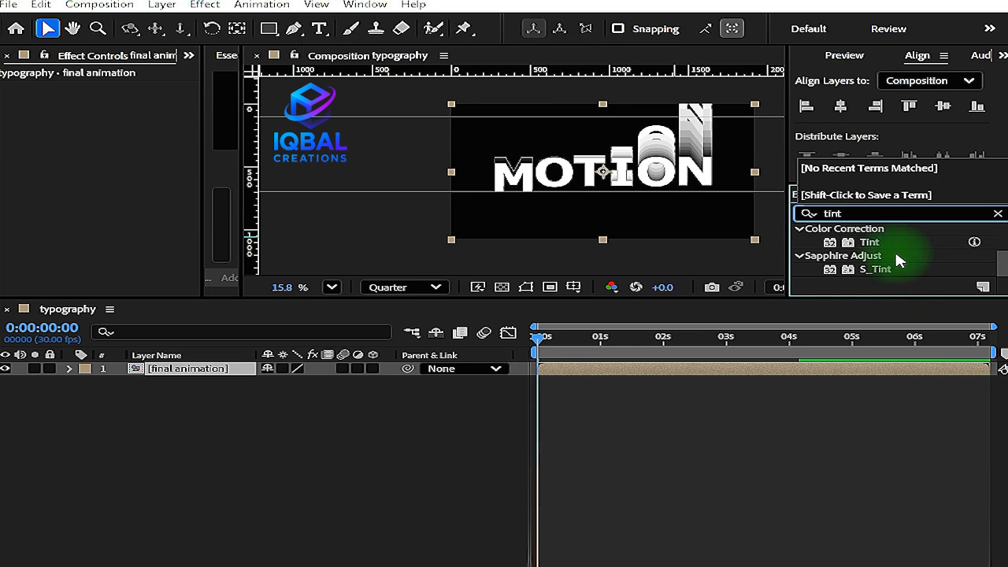
click(861, 243)
drag(869, 247, 676, 372)
drag(557, 338, 529, 356)
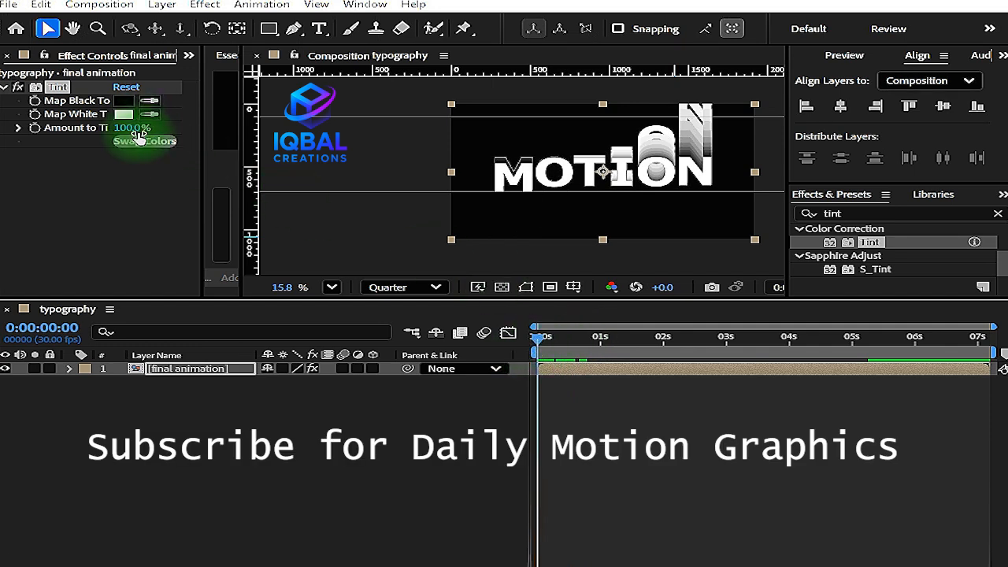
Step: Swap the Tint effect's colors, scrub through the animation and return to the first frame
click(140, 140)
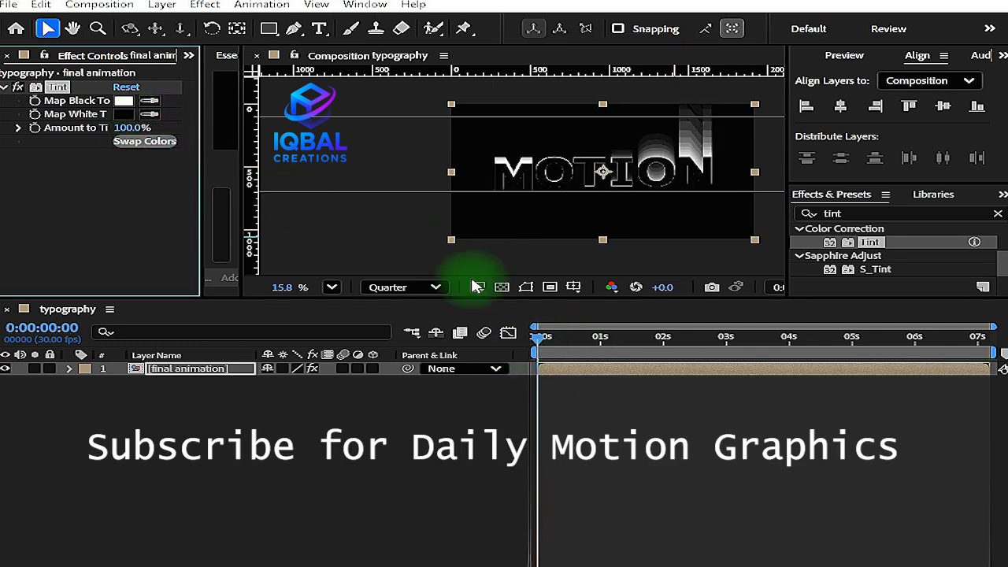
drag(540, 338, 768, 394)
key(Home)
click(124, 100)
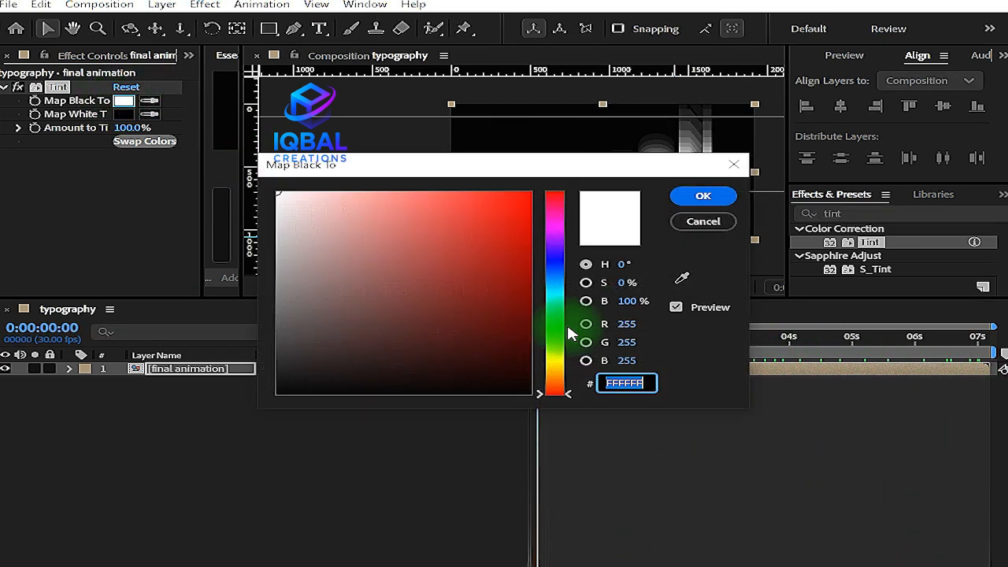
drag(556, 277, 555, 194)
click(703, 196)
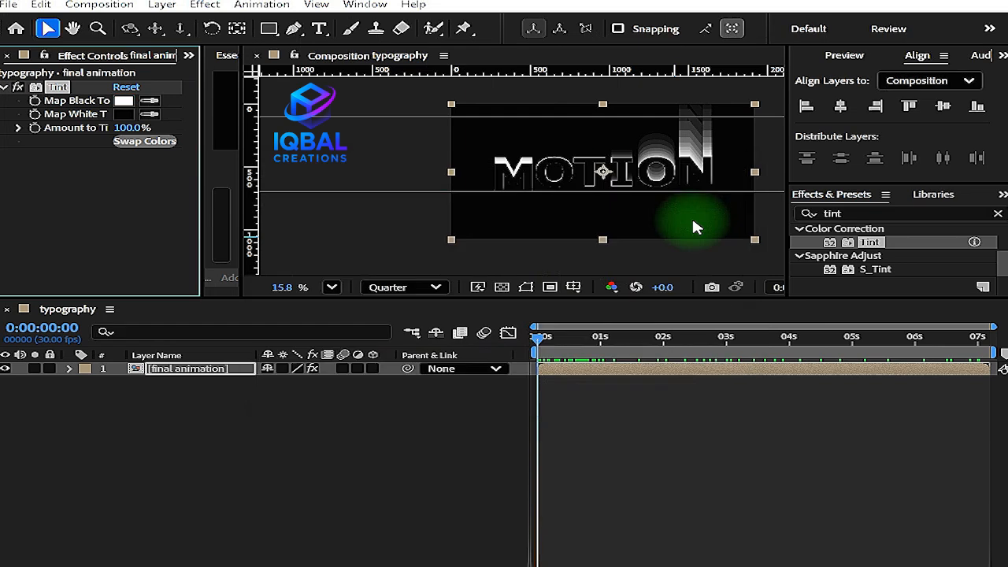
click(124, 113)
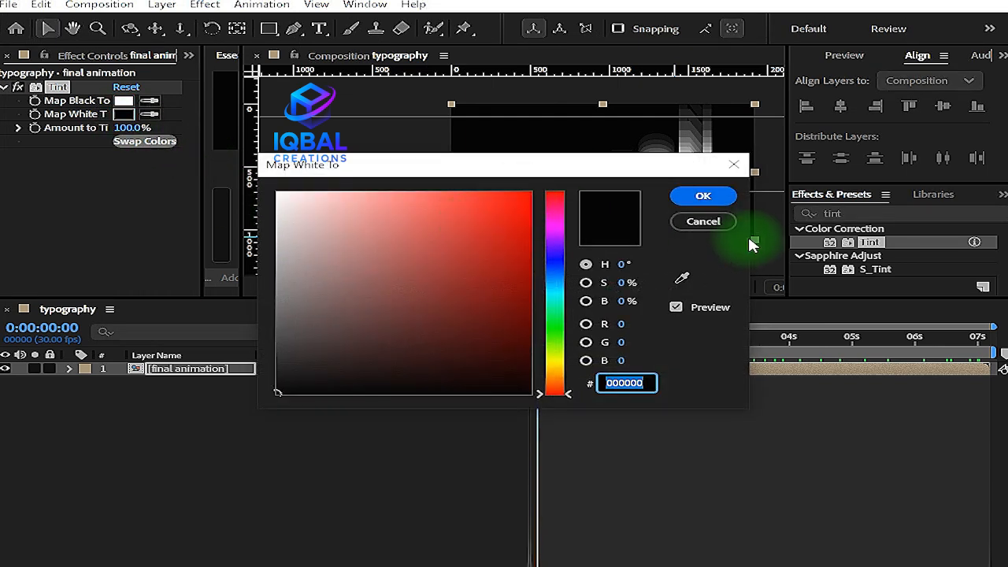
click(699, 221)
Step: Set the Tint effect's Map Black To color to bright red
click(123, 100)
drag(526, 197, 607, 169)
click(699, 196)
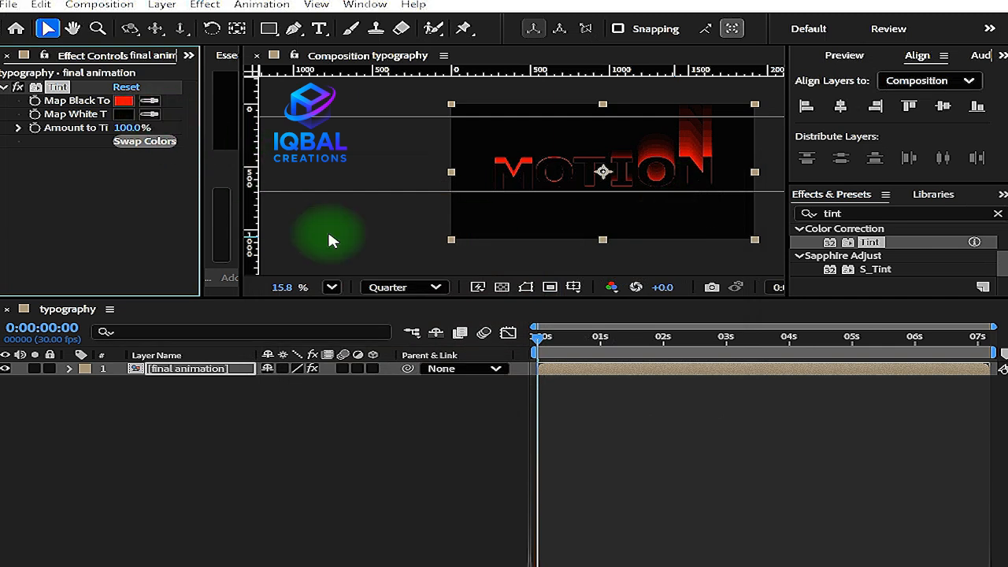
Step: Set the Tint effect's Map White To color to white and preview the red-and-white animation
click(130, 114)
mouse_move(477, 281)
mouse_down()
mouse_move(504, 329)
mouse_move(320, 192)
mouse_move(292, 192)
mouse_up()
click(560, 293)
mouse_move(560, 168)
mouse_down()
mouse_move(449, 386)
mouse_move(487, 372)
mouse_move(528, 304)
mouse_up()
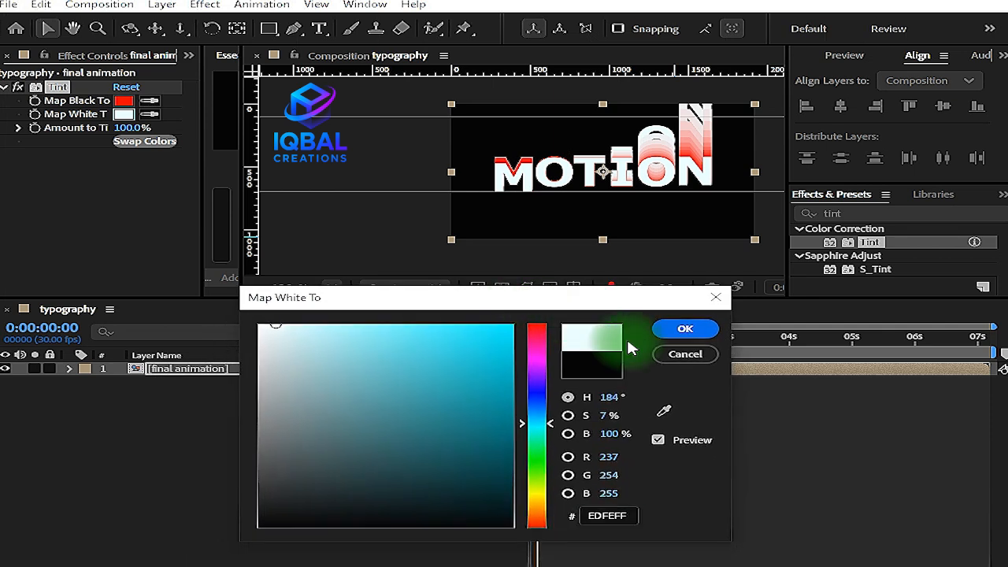
drag(279, 377, 197, 306)
click(685, 328)
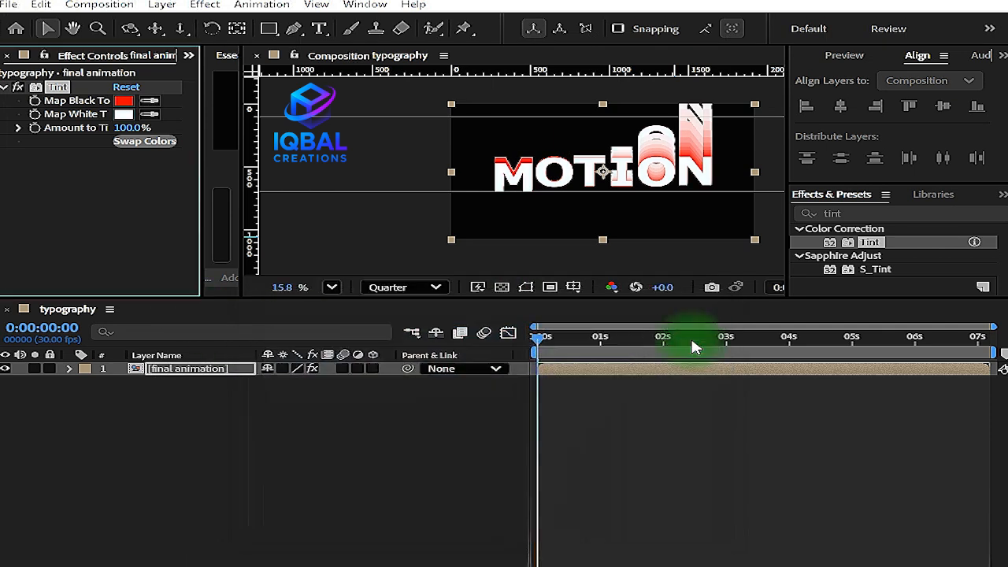
key(space)
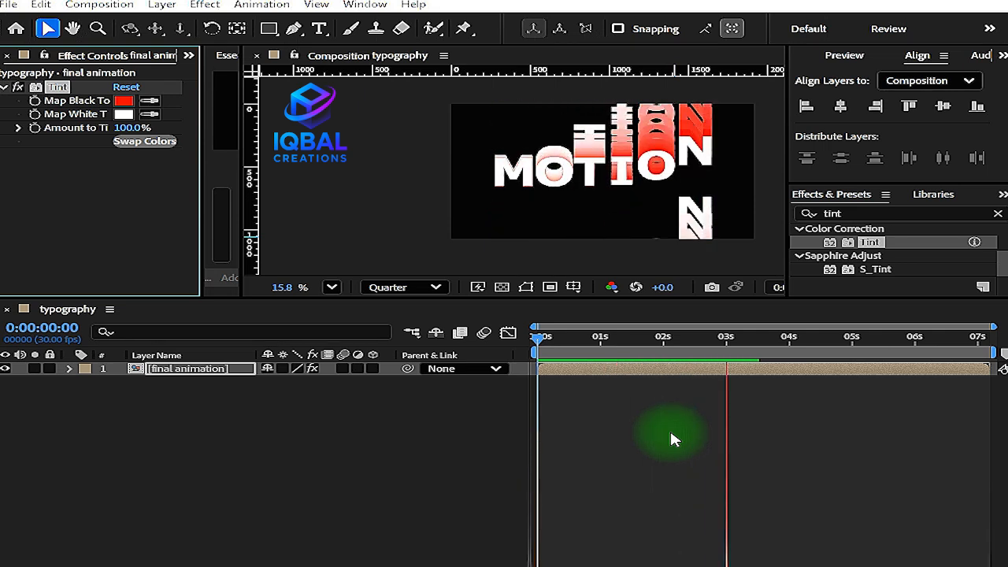
key(space)
Step: Swap the Tint effect's red and white colors and preview the animation from the first frame
click(145, 141)
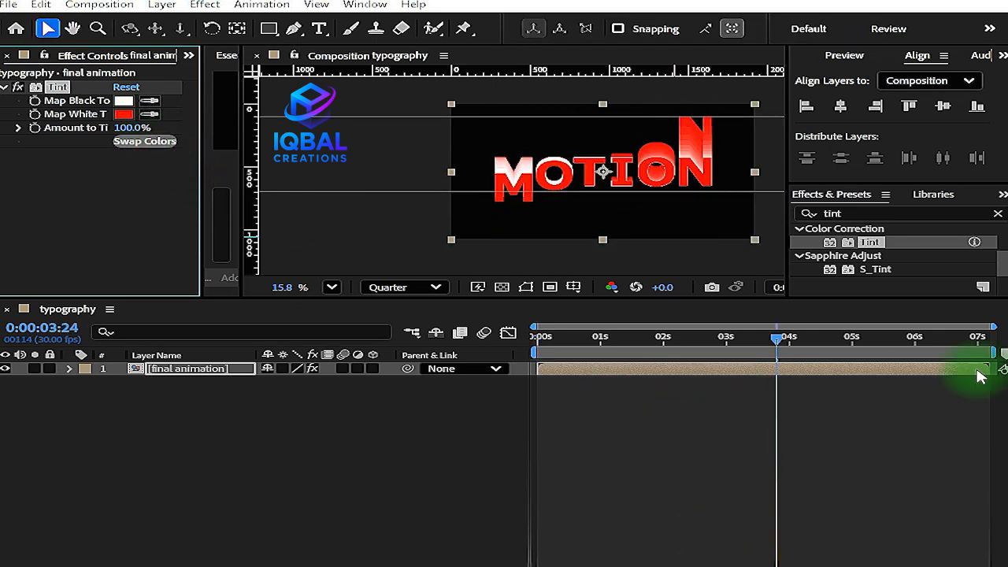
drag(784, 344, 507, 392)
key(space)
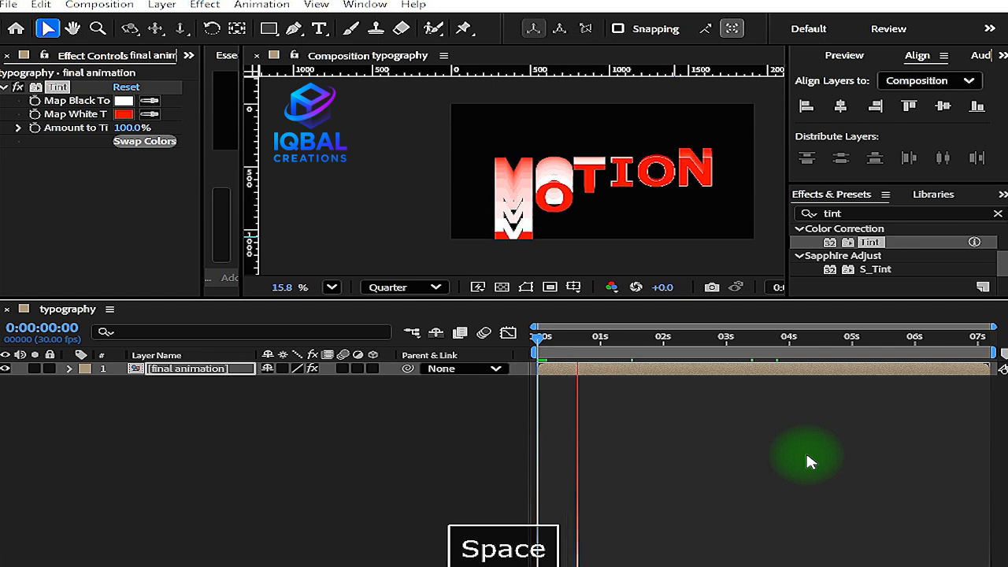
key(space)
Step: Change the Tint effect's Map White To color to blue (about 0036FF) and preview the animation from the start
click(124, 115)
click(555, 272)
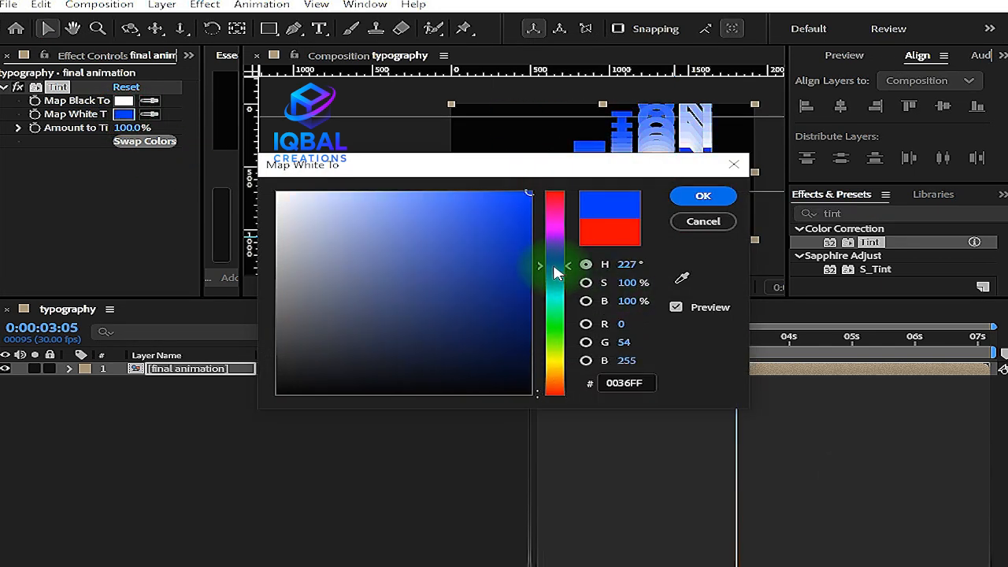
click(703, 196)
click(646, 414)
key(space)
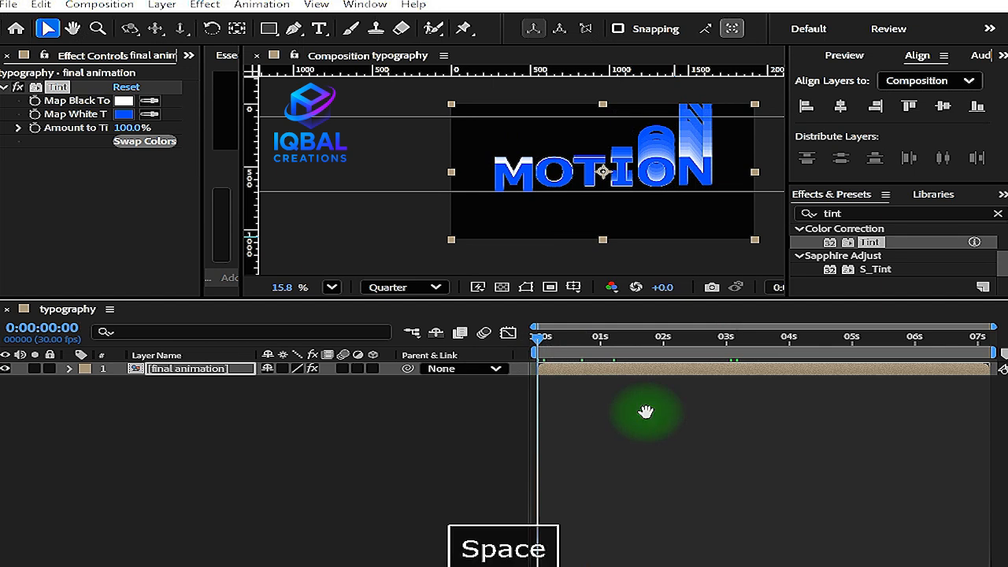